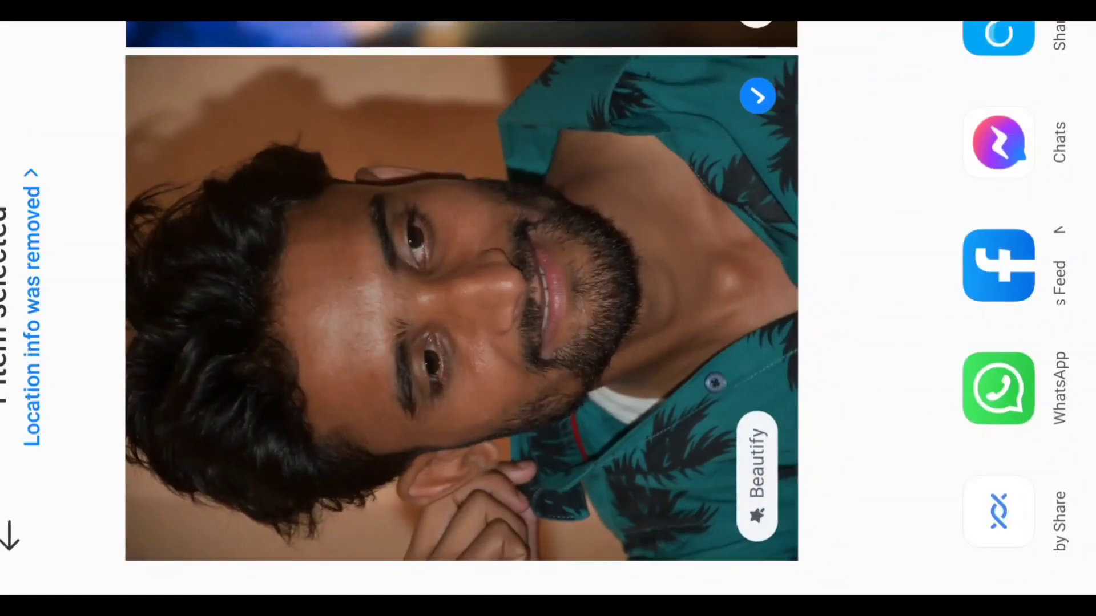
- Share the portrait from Android Gallery to Sketchbook via the share sheet's app list
left_click_drag(1061, 171, 1076, 537)
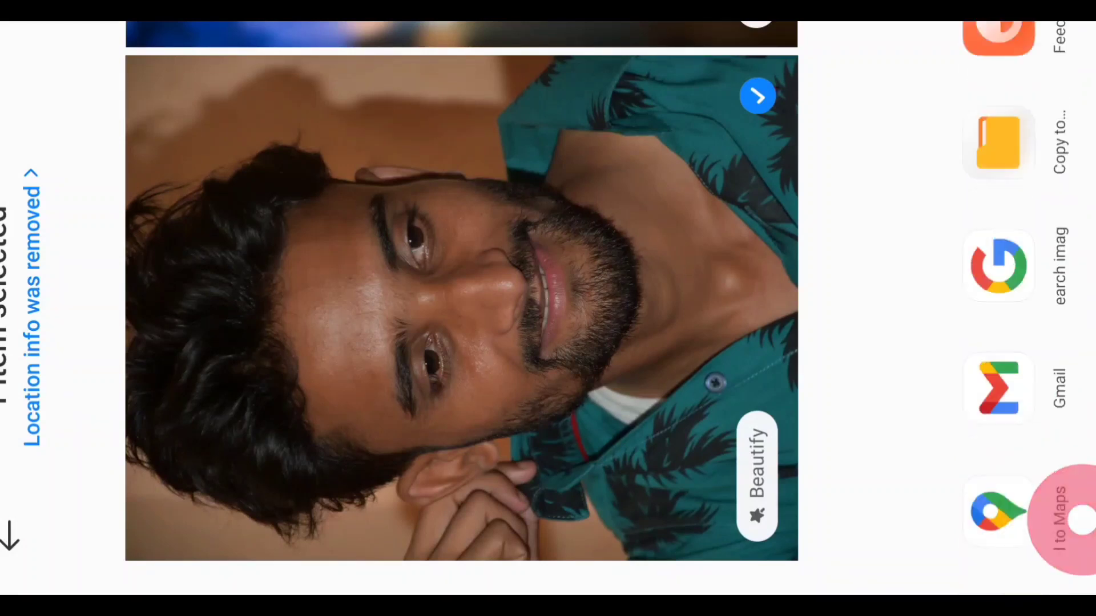
left_click_drag(1061, 142, 1056, 489)
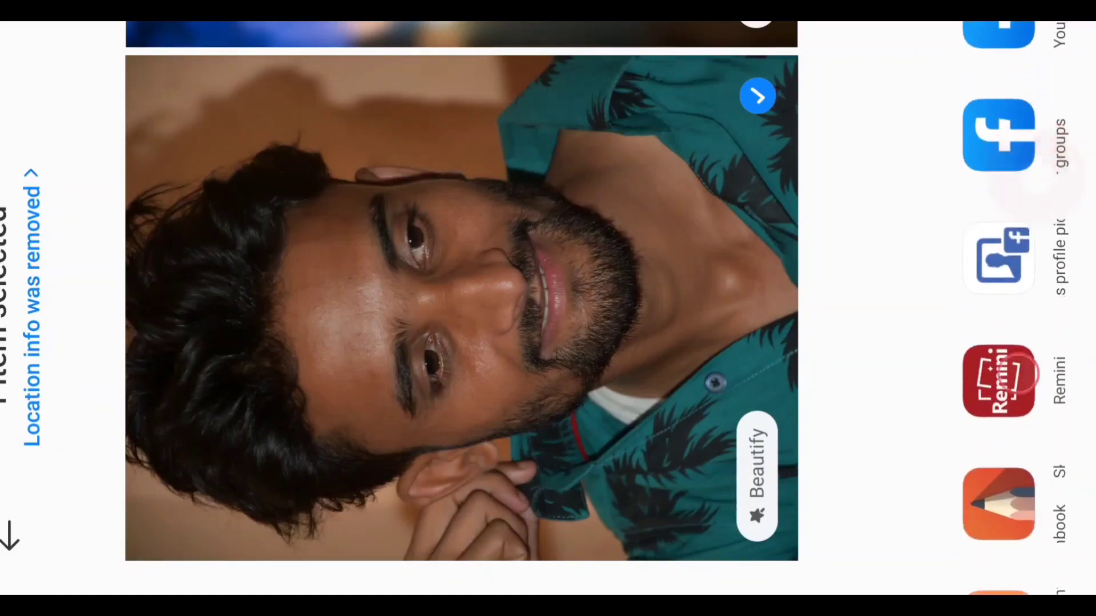
left_click_drag(1020, 374, 992, 159)
left_click_drag(1039, 326, 1056, 477)
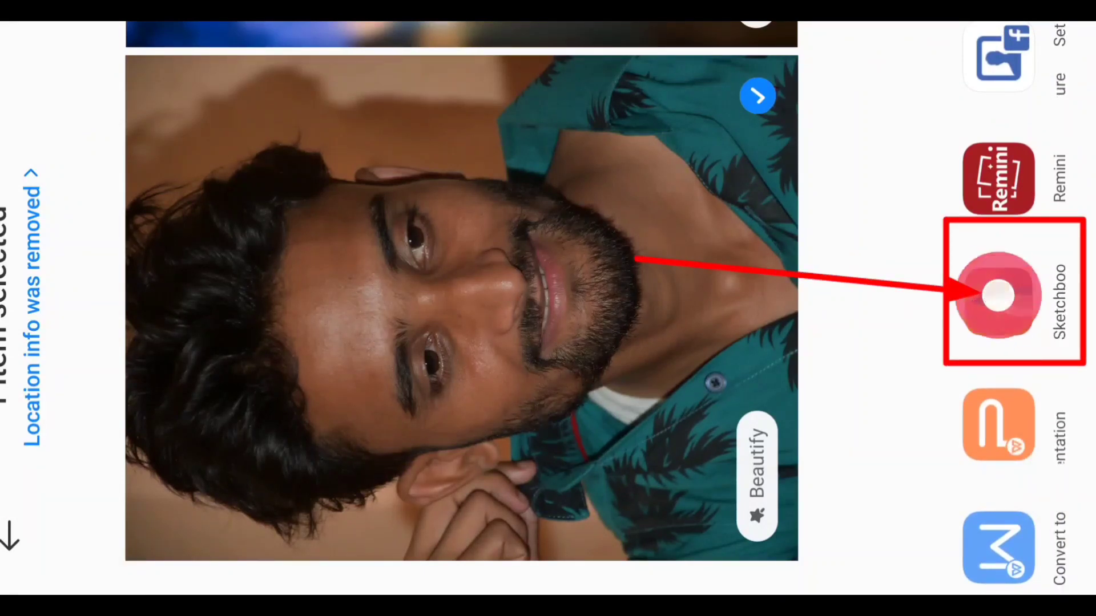
left_click(998, 296)
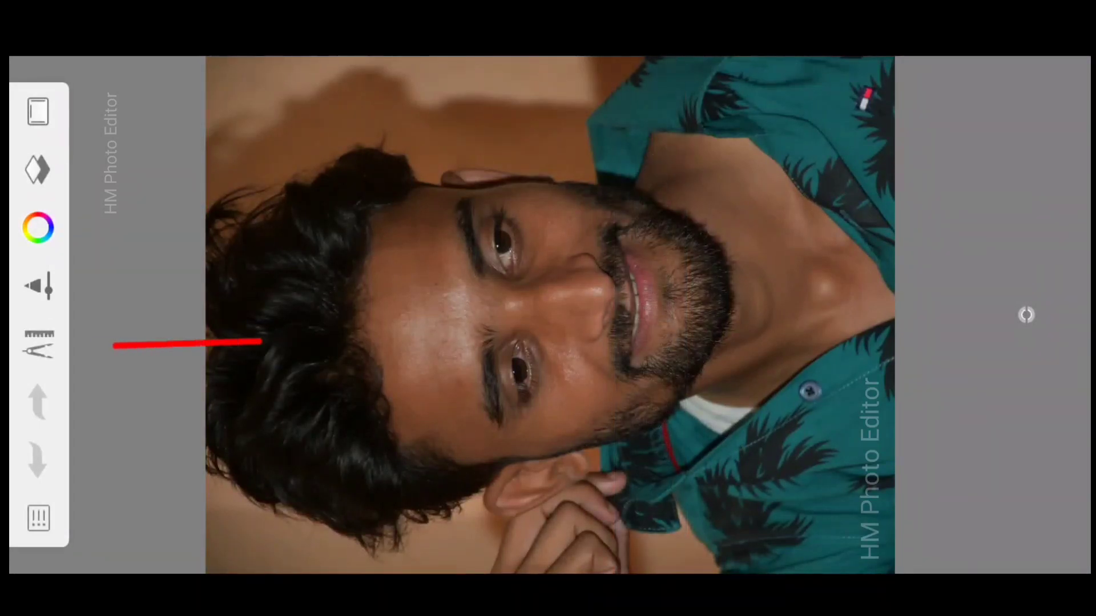
- Choose Import Image from SketchBook's tools menu to bring in another picture
left_click(41, 342)
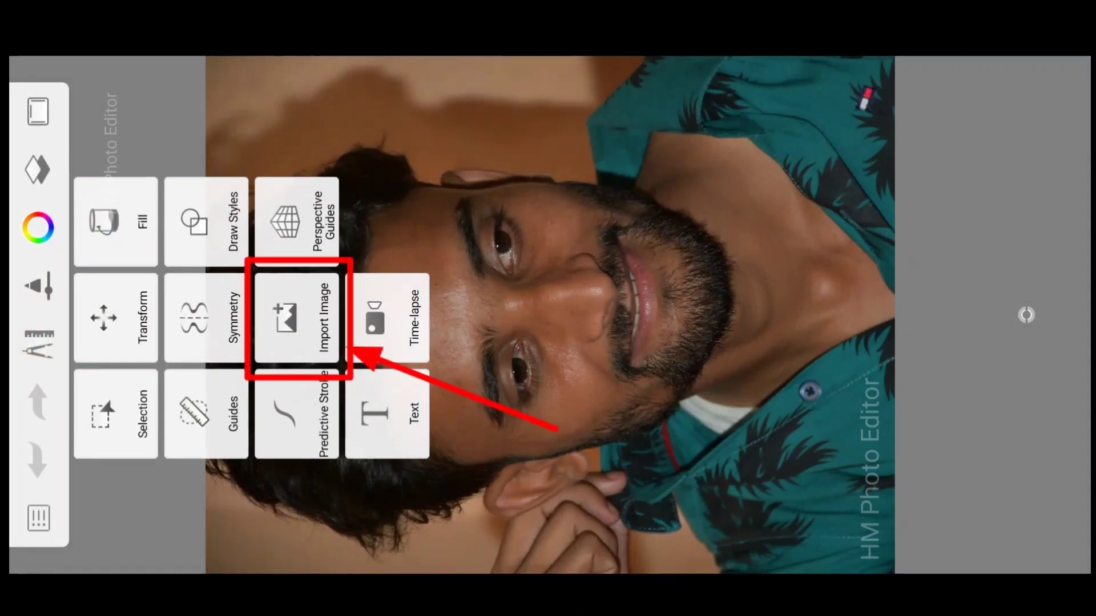
left_click(288, 303)
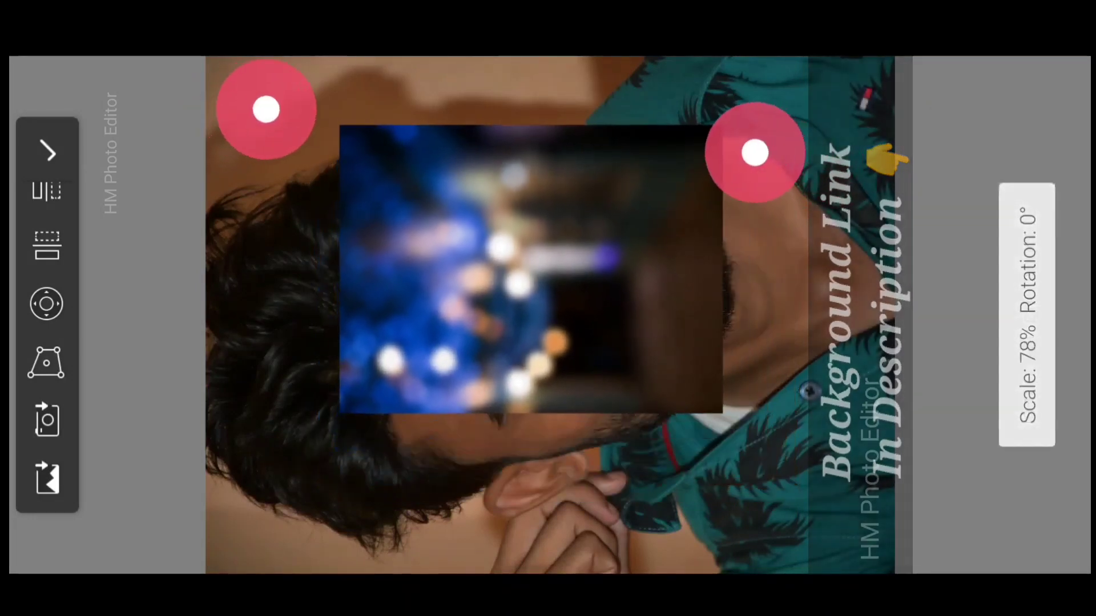
- Pinch-enlarge the imported bokeh image to about 141%, 0° rotation, covering the whole canvas
left_click_drag(208, 111, 157, 113)
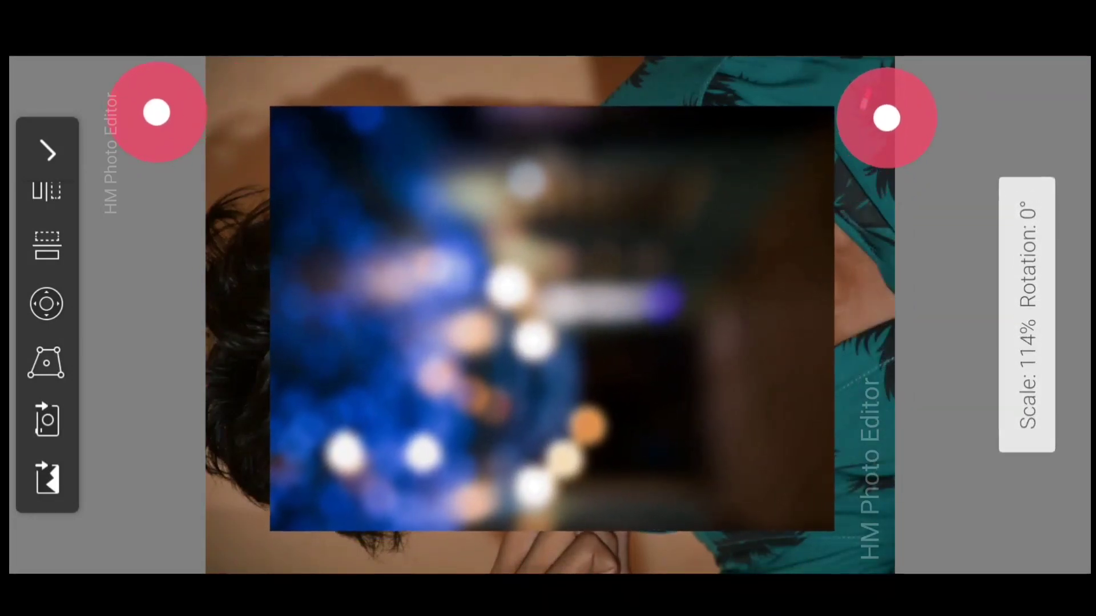
left_click_drag(337, 166, 308, 146)
left_click_drag(724, 191, 754, 179)
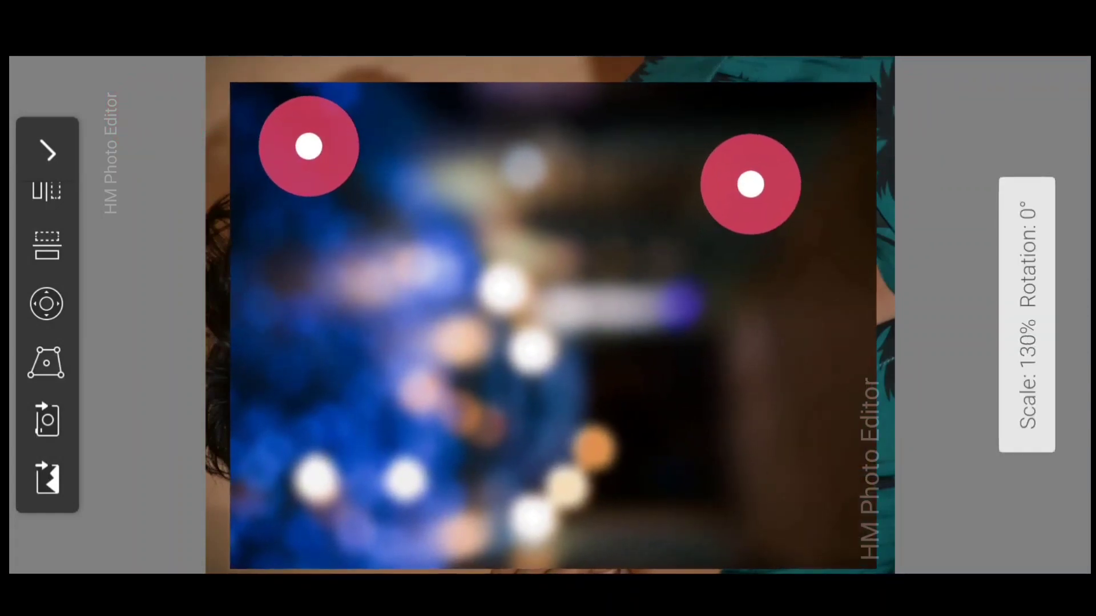
left_click_drag(306, 143, 303, 139)
left_click_drag(754, 179, 758, 171)
left_click_drag(299, 138, 289, 138)
left_click_drag(758, 168, 758, 158)
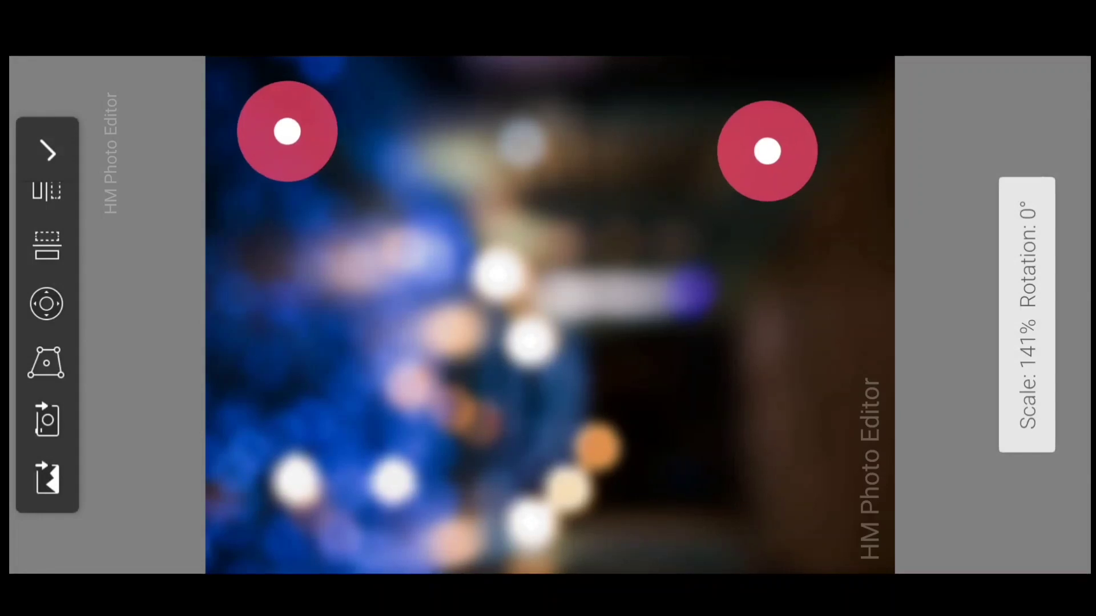
left_click_drag(287, 132, 284, 130)
left_click_drag(767, 151, 768, 147)
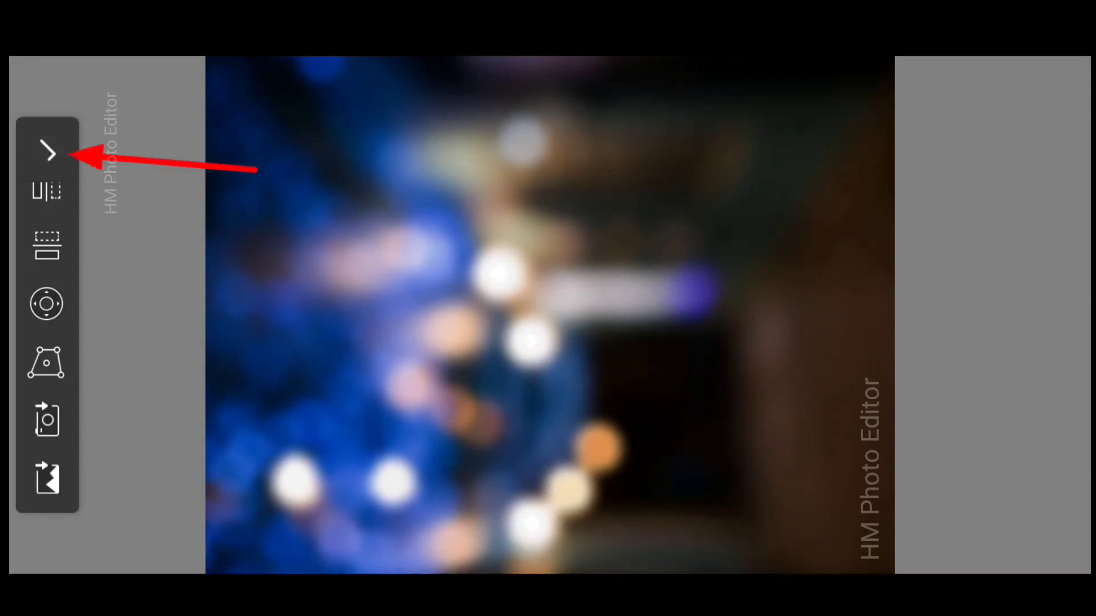
- Confirm the bokeh image placement and zoom out to see the whole canvas
left_click(47, 151)
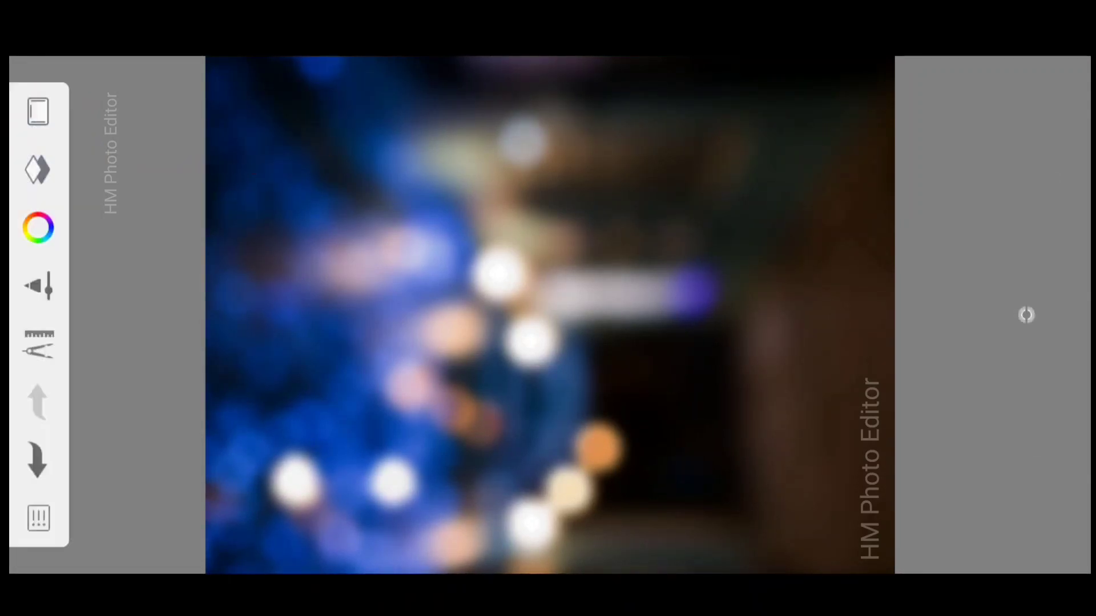
left_click_drag(210, 113, 251, 140)
left_click_drag(793, 161, 714, 199)
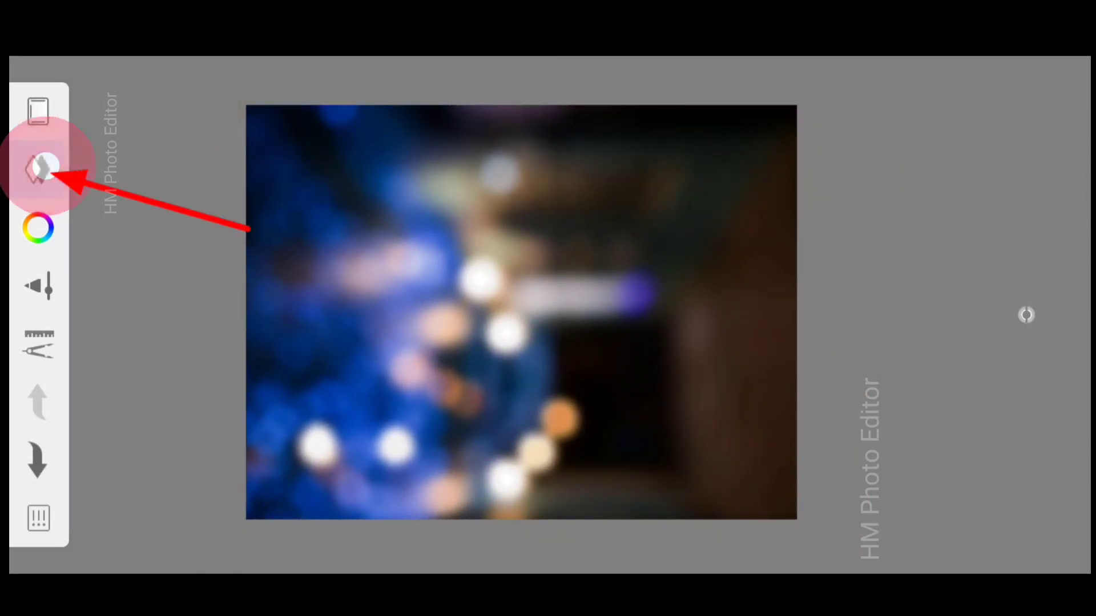
- Drag the portrait layer above the bokeh layer in the Layers panel
left_click(46, 166)
left_click(834, 94)
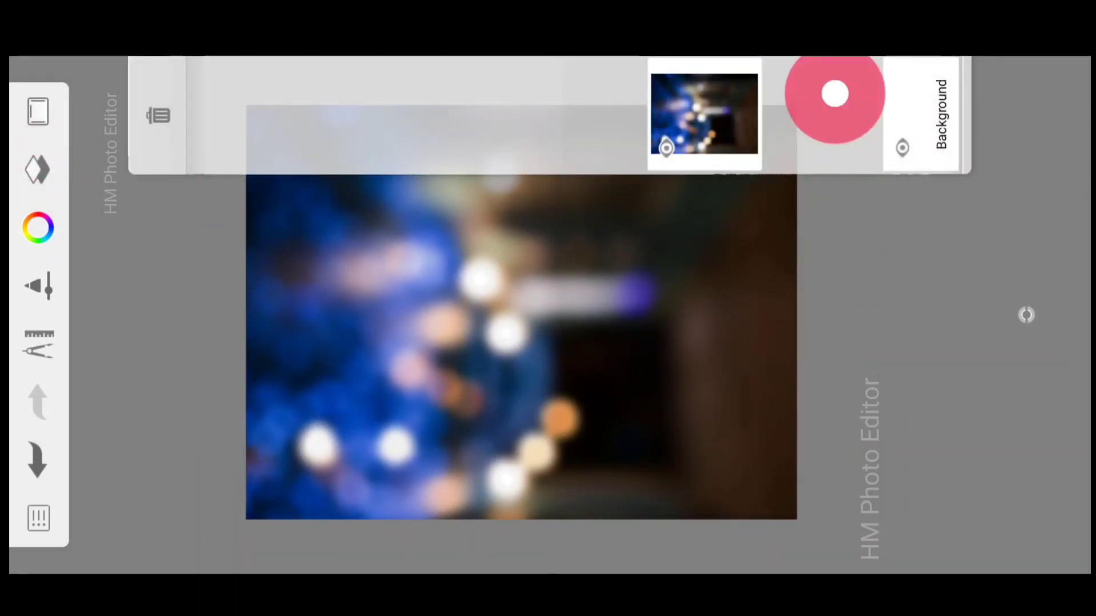
mouse_move(834, 94)
left_mouse_down()
mouse_move(662, 108)
mouse_move(690, 110)
left_mouse_up()
left_click(878, 267)
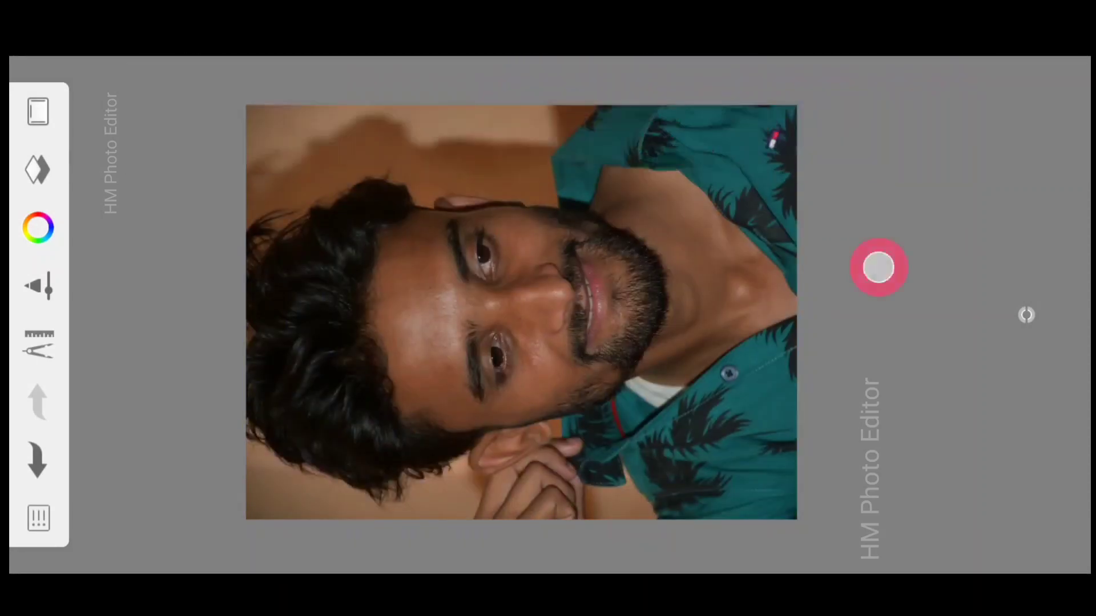
mouse_move(857, 165)
left_mouse_down()
mouse_move(961, 176)
mouse_move(964, 206)
left_mouse_up()
left_click(1026, 315)
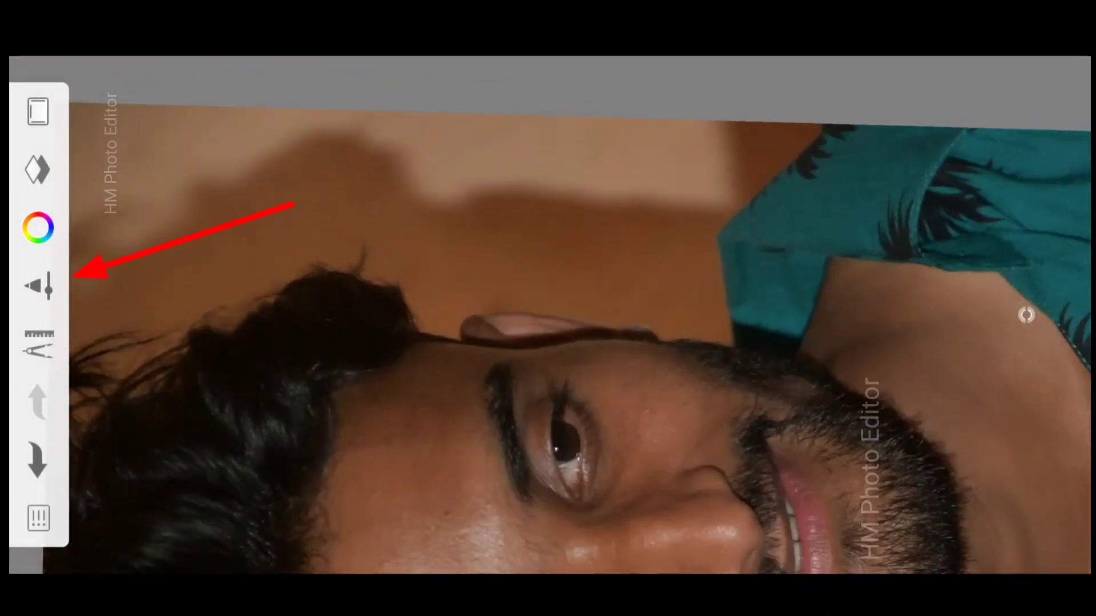
- Select the Legacy set's Hard Eraser, sized 40.2 with 100% Amount Erased
left_click(49, 281)
scroll(574, 232, "left", 5)
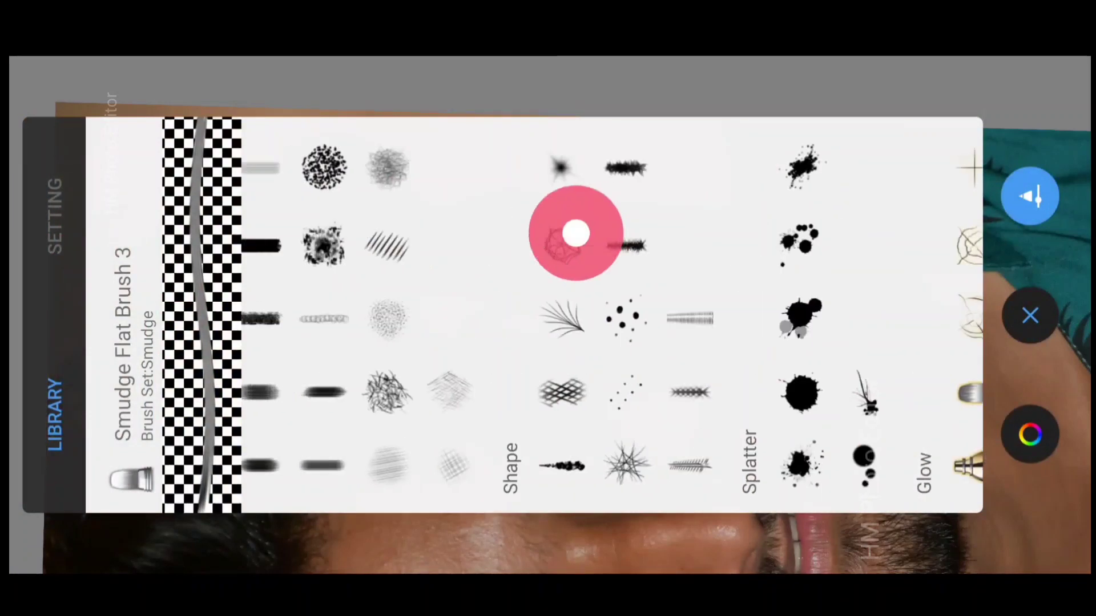
scroll(489, 208, "left", 5)
scroll(428, 183, "left", 10)
scroll(773, 236, "left", 10)
left_click_drag(773, 235, 651, 168)
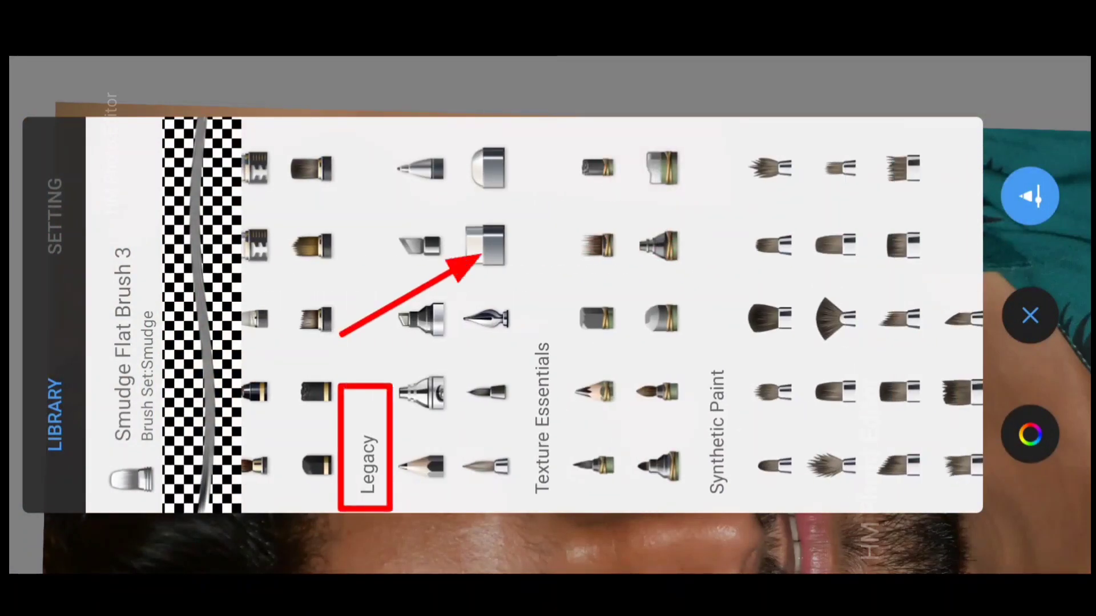
left_click(493, 237)
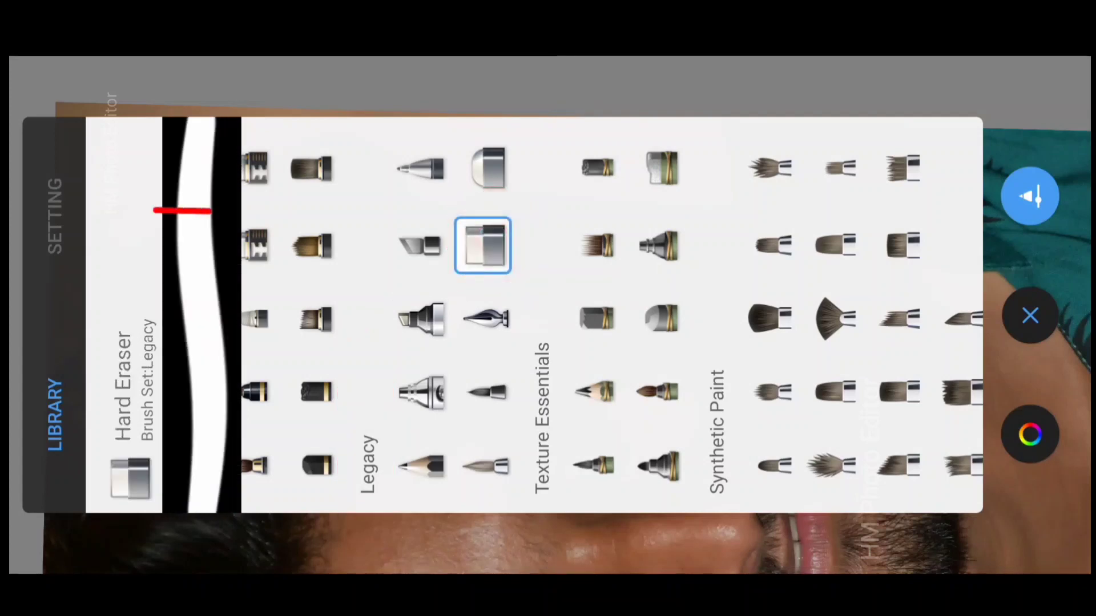
left_click(64, 194)
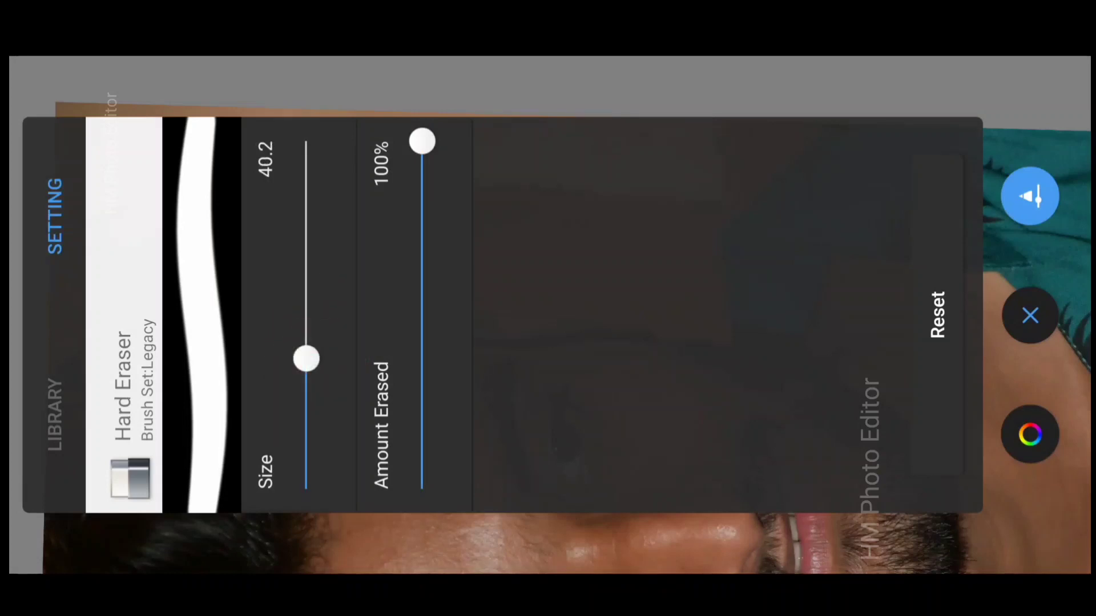
left_click(1030, 315)
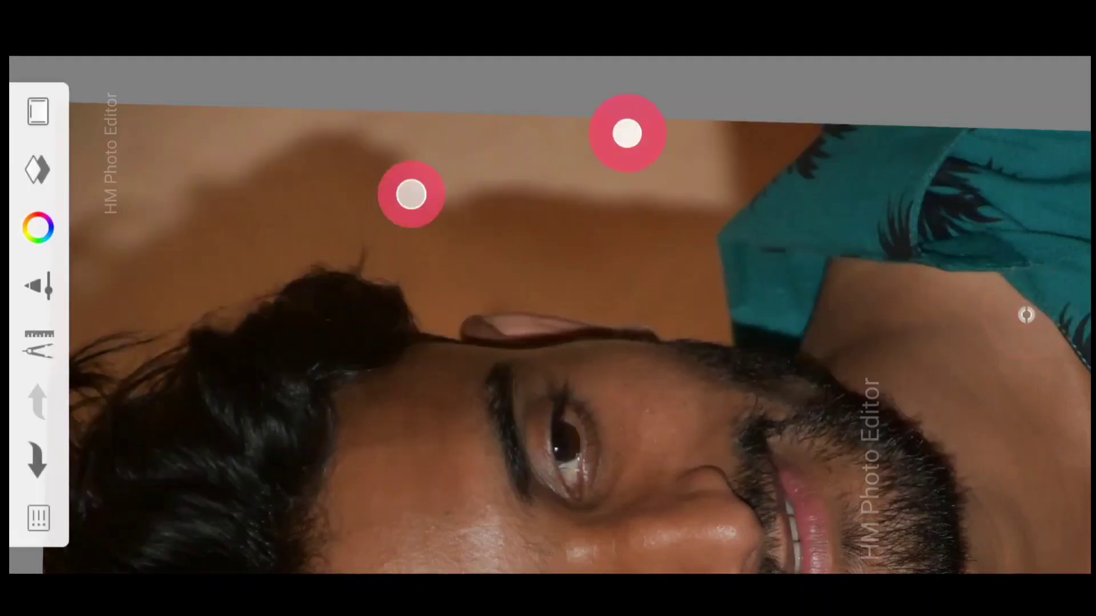
- Enlarge the eraser to 78.1 and erase the wall above and around the man's head
left_click_drag(411, 195, 424, 147)
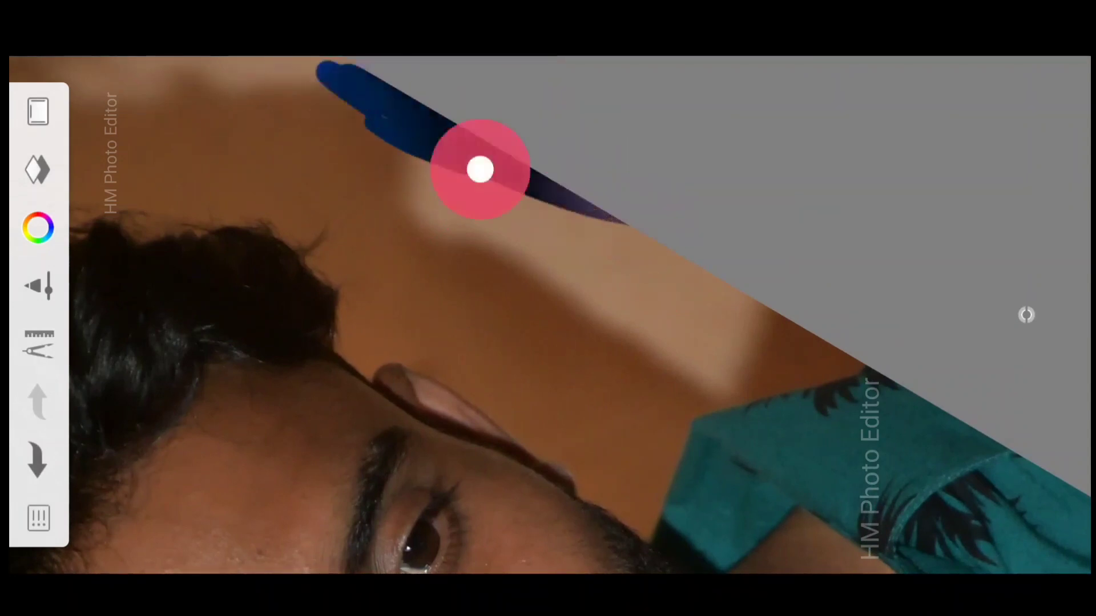
left_click_drag(479, 303, 469, 151)
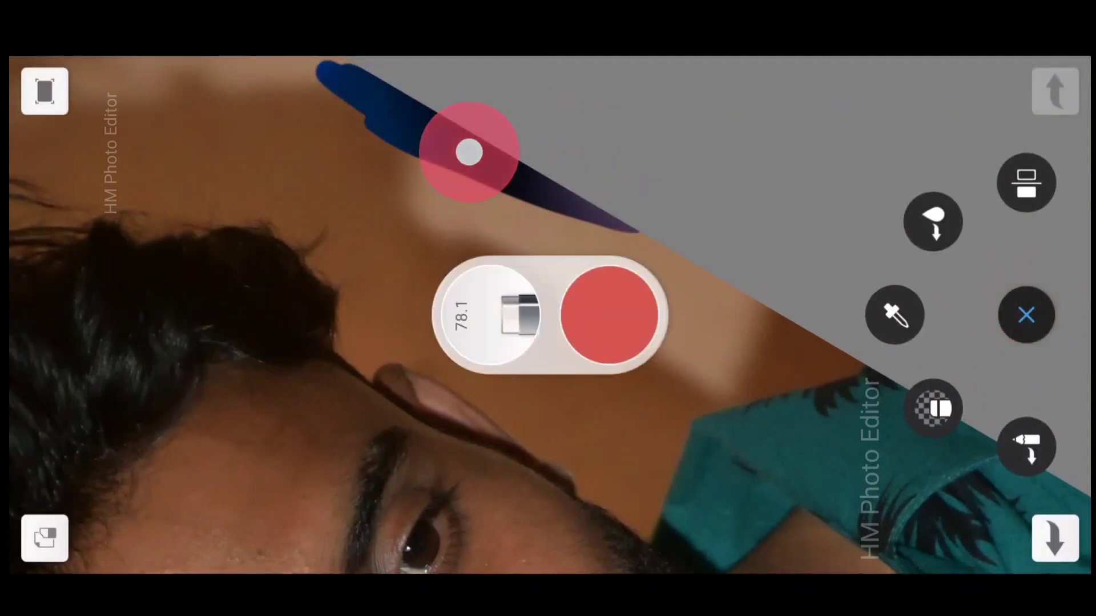
mouse_move(343, 122)
left_mouse_down()
mouse_move(778, 291)
mouse_move(772, 313)
mouse_move(818, 294)
mouse_move(709, 257)
mouse_move(861, 468)
left_mouse_up()
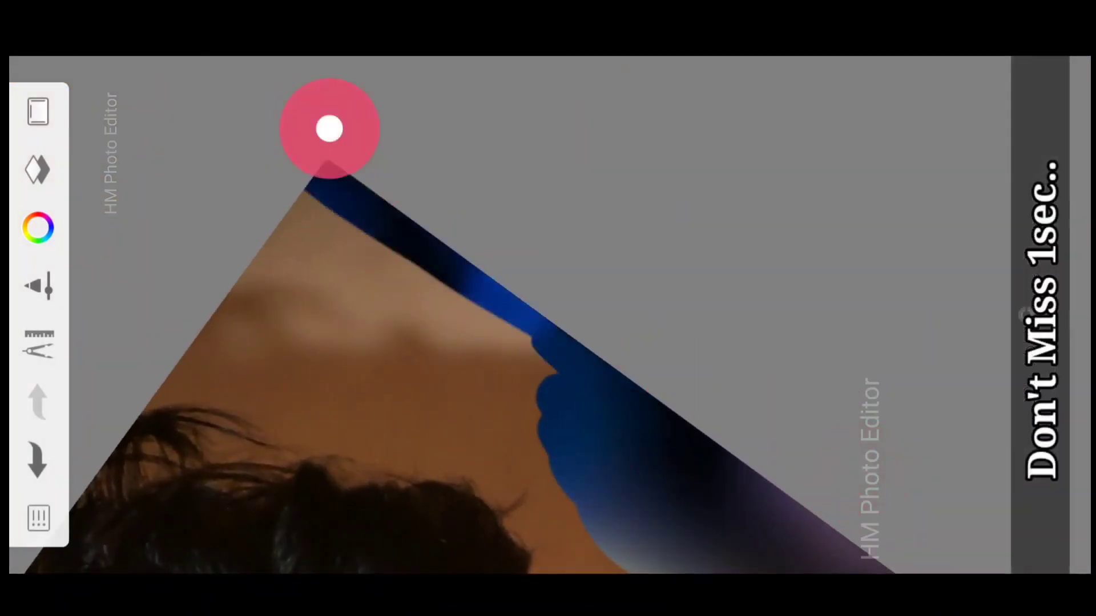
mouse_move(363, 239)
left_mouse_down()
mouse_move(614, 399)
mouse_move(656, 443)
mouse_move(657, 433)
left_mouse_up()
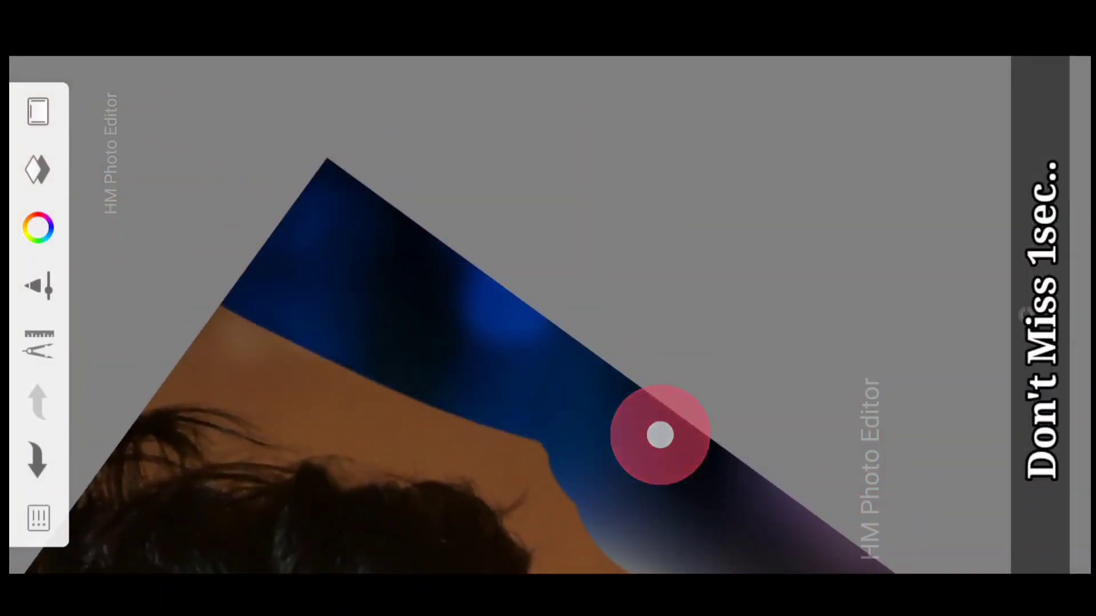
mouse_move(307, 259)
left_mouse_down()
mouse_move(482, 235)
mouse_move(188, 196)
mouse_move(311, 210)
mouse_move(382, 252)
mouse_move(508, 364)
mouse_move(797, 364)
mouse_move(932, 340)
mouse_move(713, 251)
mouse_move(722, 384)
mouse_move(697, 328)
mouse_move(712, 266)
mouse_move(615, 245)
mouse_move(731, 259)
mouse_move(548, 347)
mouse_move(664, 475)
mouse_move(519, 93)
left_mouse_up()
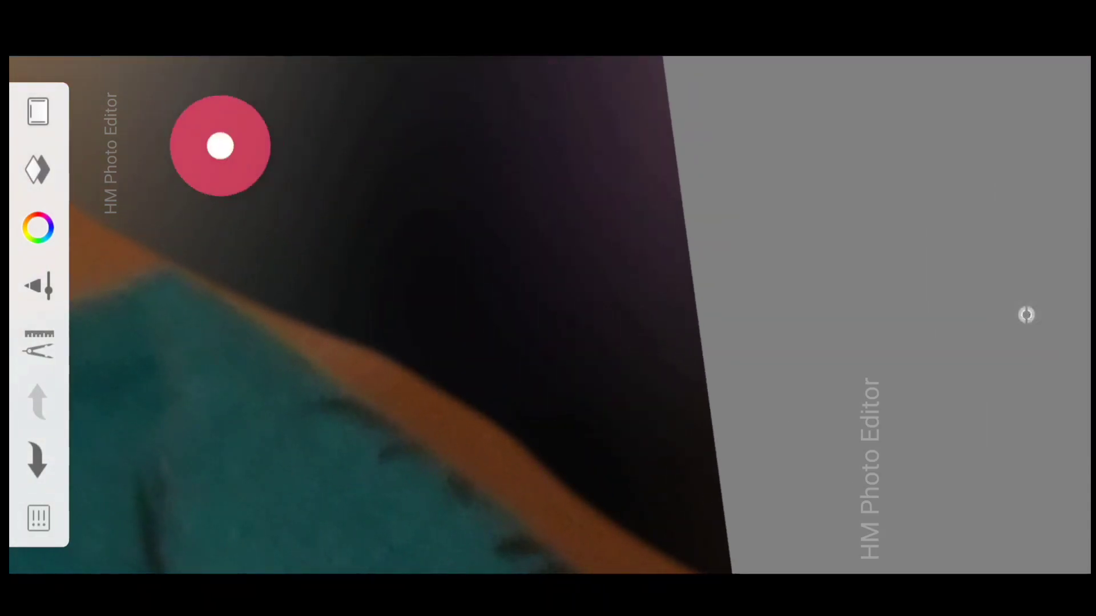
- Zoom and rotate along the shoulder outline to clear the remaining wall edges
mouse_move(218, 144)
left_mouse_down()
mouse_move(313, 224)
mouse_move(350, 279)
mouse_move(176, 169)
mouse_move(443, 345)
mouse_move(244, 155)
left_mouse_up()
mouse_move(453, 138)
left_mouse_down()
mouse_move(425, 254)
mouse_move(656, 438)
mouse_move(615, 469)
left_mouse_up()
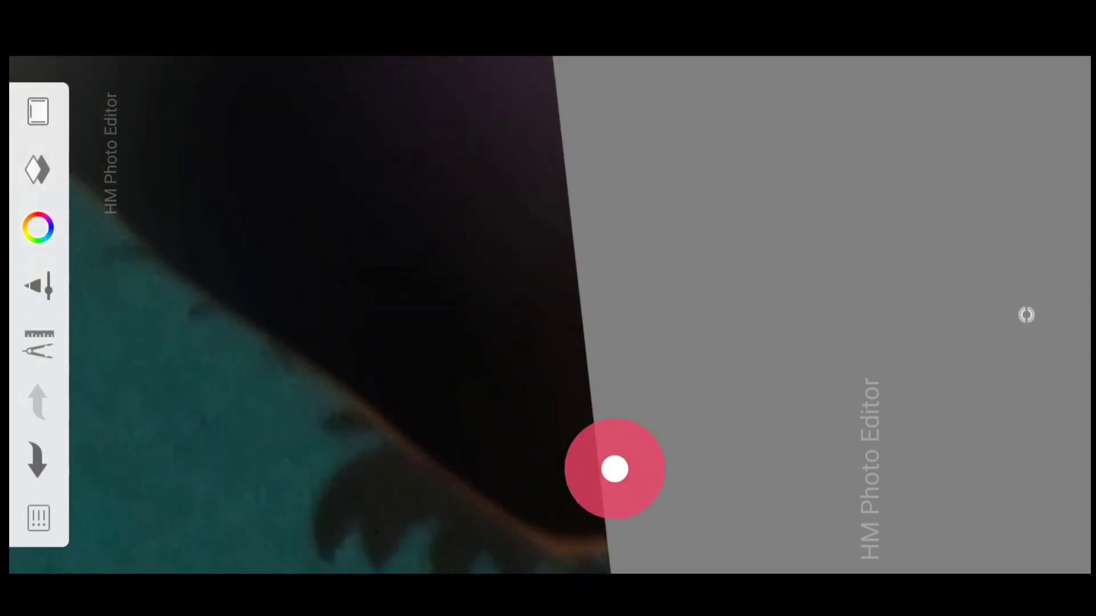
mouse_move(462, 370)
left_mouse_down()
mouse_move(396, 213)
mouse_move(578, 314)
left_mouse_up()
mouse_move(655, 550)
left_mouse_down()
mouse_move(592, 480)
mouse_move(553, 263)
left_mouse_up()
left_click_drag(805, 213, 660, 339)
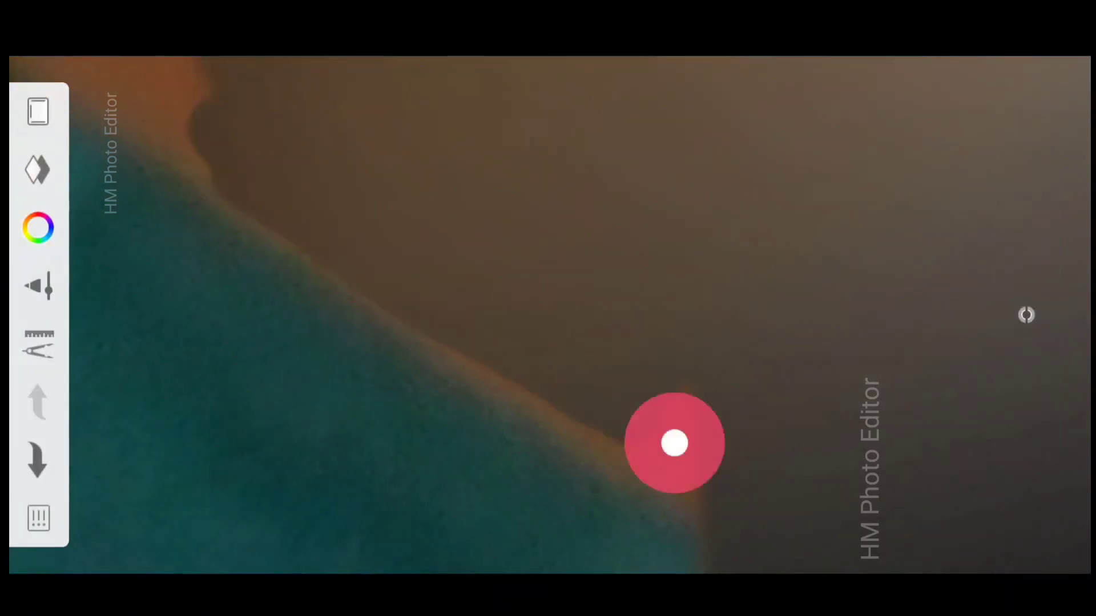
mouse_move(451, 292)
left_mouse_down()
mouse_move(435, 286)
mouse_move(417, 216)
left_mouse_up()
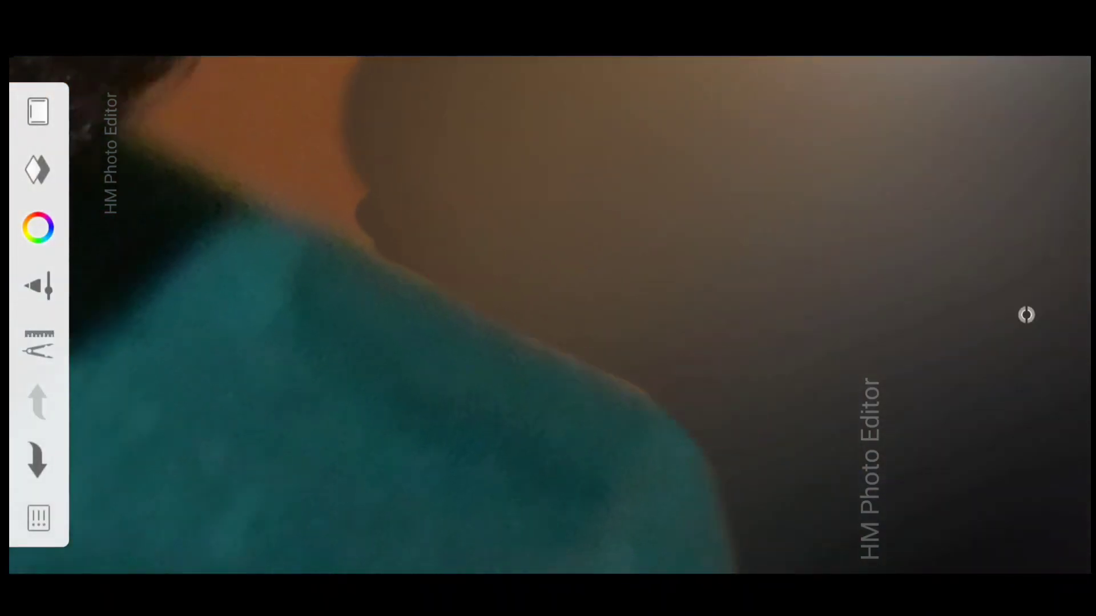
mouse_move(811, 438)
left_mouse_down()
mouse_move(661, 335)
mouse_move(404, 326)
mouse_move(354, 197)
left_mouse_up()
mouse_move(584, 263)
left_mouse_down()
mouse_move(560, 281)
mouse_move(721, 524)
mouse_move(619, 95)
mouse_move(710, 388)
mouse_move(677, 254)
mouse_move(753, 204)
mouse_move(303, 159)
mouse_move(575, 315)
mouse_move(648, 279)
mouse_move(443, 198)
mouse_move(430, 301)
mouse_move(358, 287)
mouse_move(565, 438)
mouse_move(528, 308)
mouse_move(773, 438)
mouse_move(519, 93)
mouse_move(416, 128)
mouse_move(692, 455)
mouse_move(161, 212)
mouse_move(578, 378)
mouse_move(782, 404)
mouse_move(739, 440)
mouse_move(406, 399)
mouse_move(461, 289)
mouse_move(418, 279)
mouse_move(250, 190)
mouse_move(377, 235)
left_mouse_up()
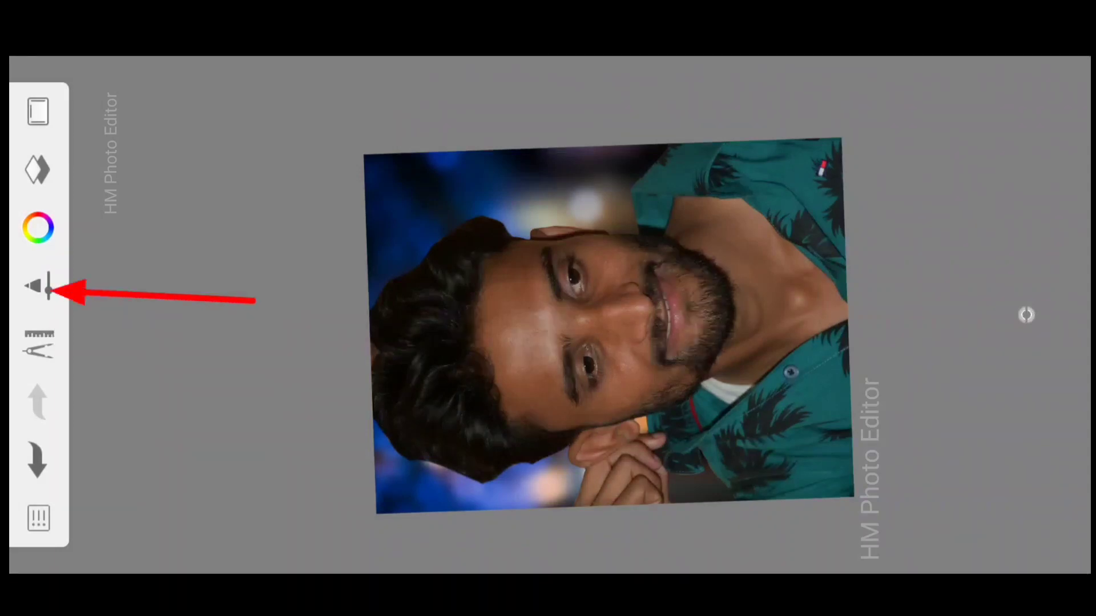
- Make the Artist set's Hair brush the smudge brush, sized 33.7
left_click(38, 286)
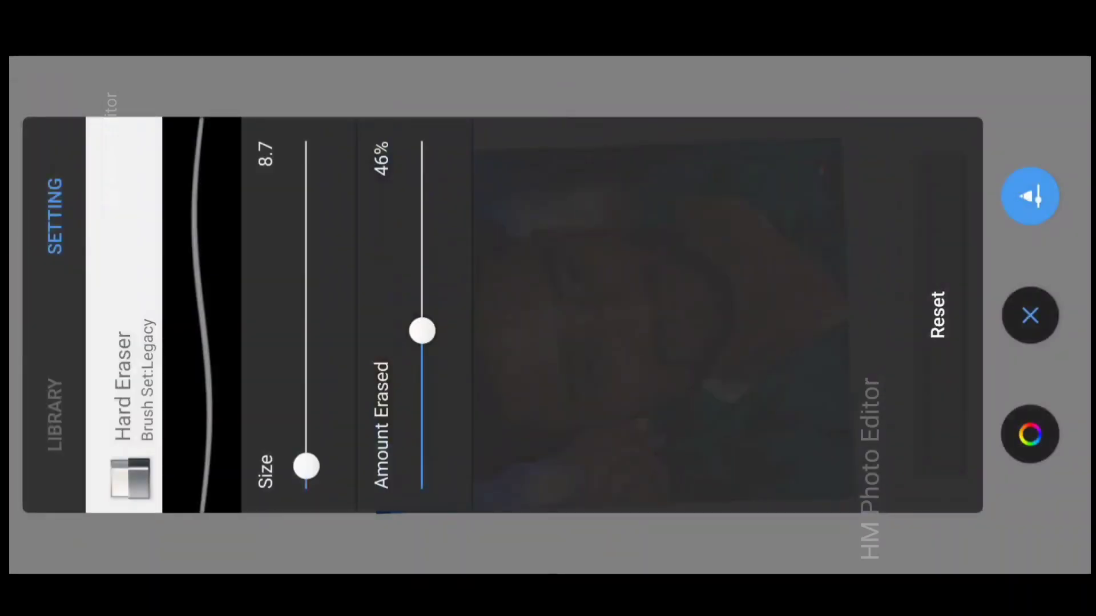
left_click(61, 395)
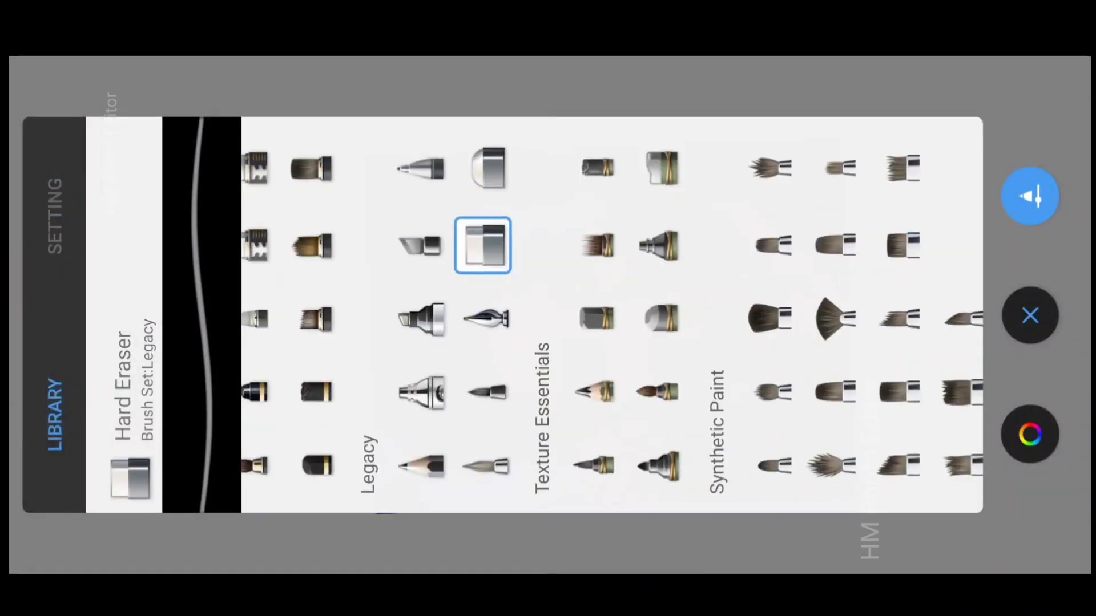
left_click_drag(856, 178, 563, 179)
left_click_drag(770, 314, 342, 314)
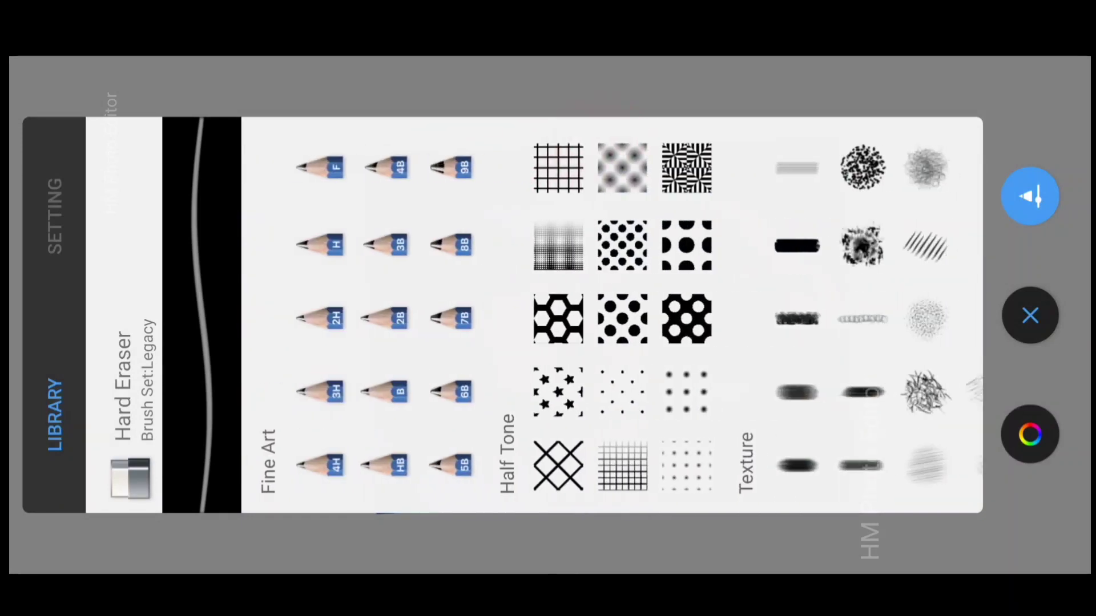
left_click_drag(913, 143, 580, 139)
left_click_drag(734, 208, 473, 208)
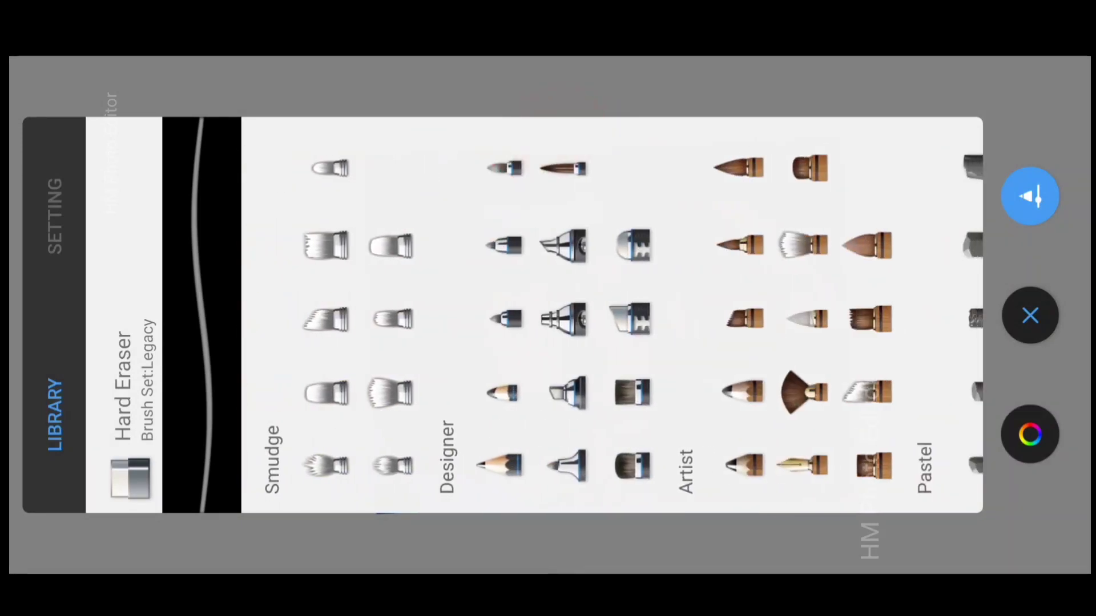
left_click_drag(822, 195, 679, 195)
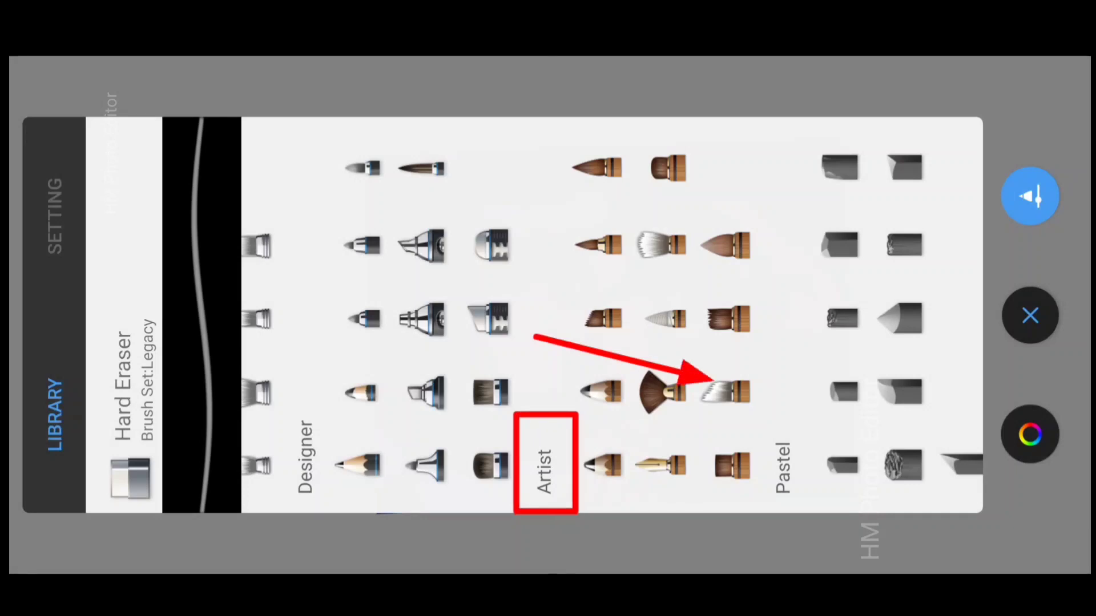
left_click(736, 379)
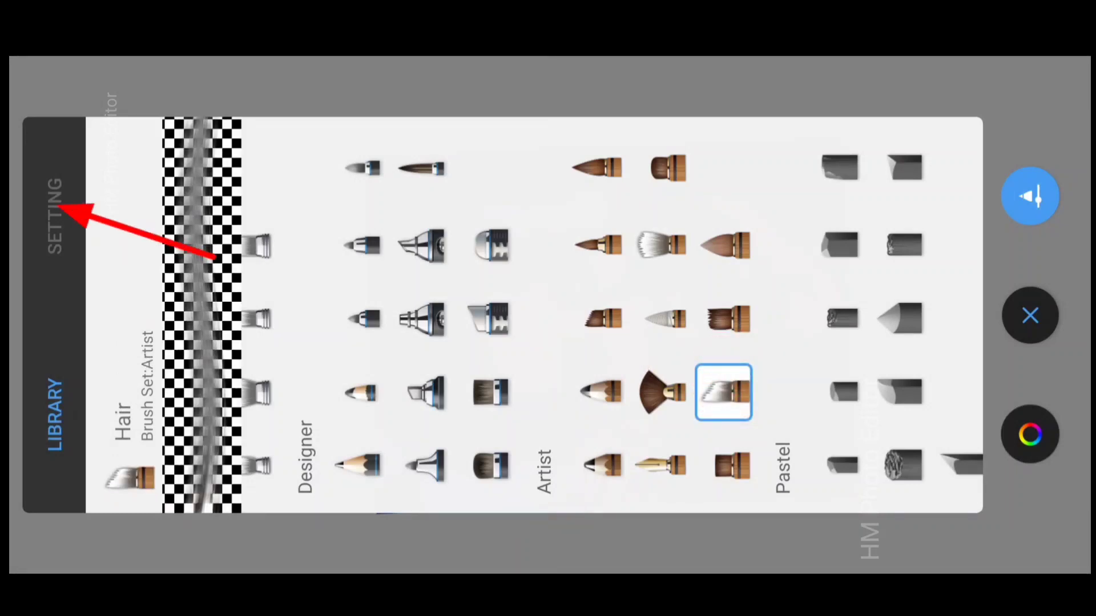
left_click(64, 192)
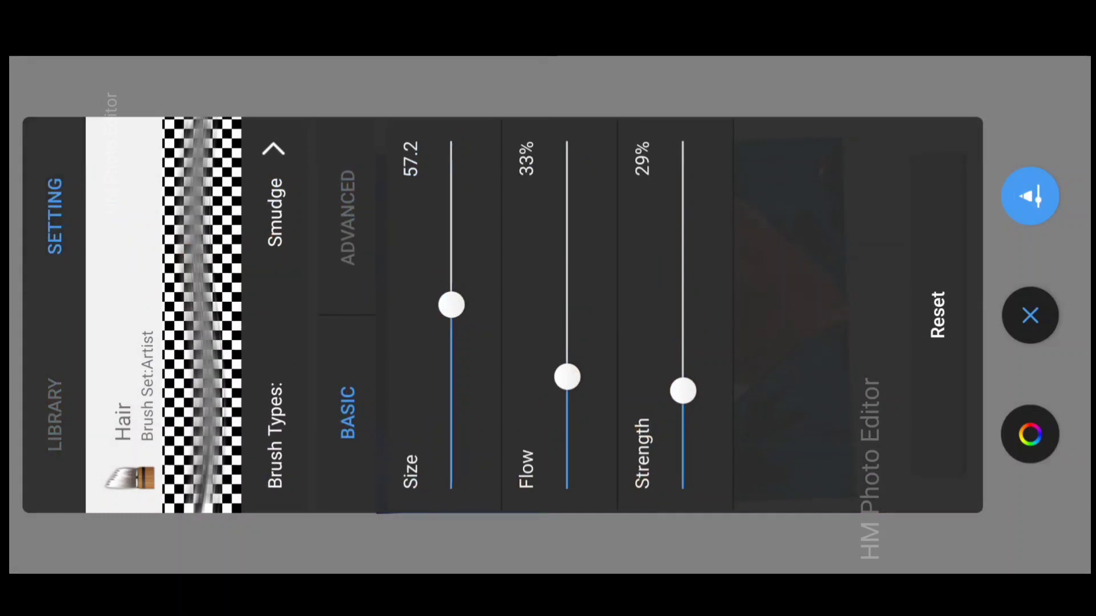
left_click_drag(458, 337, 475, 370)
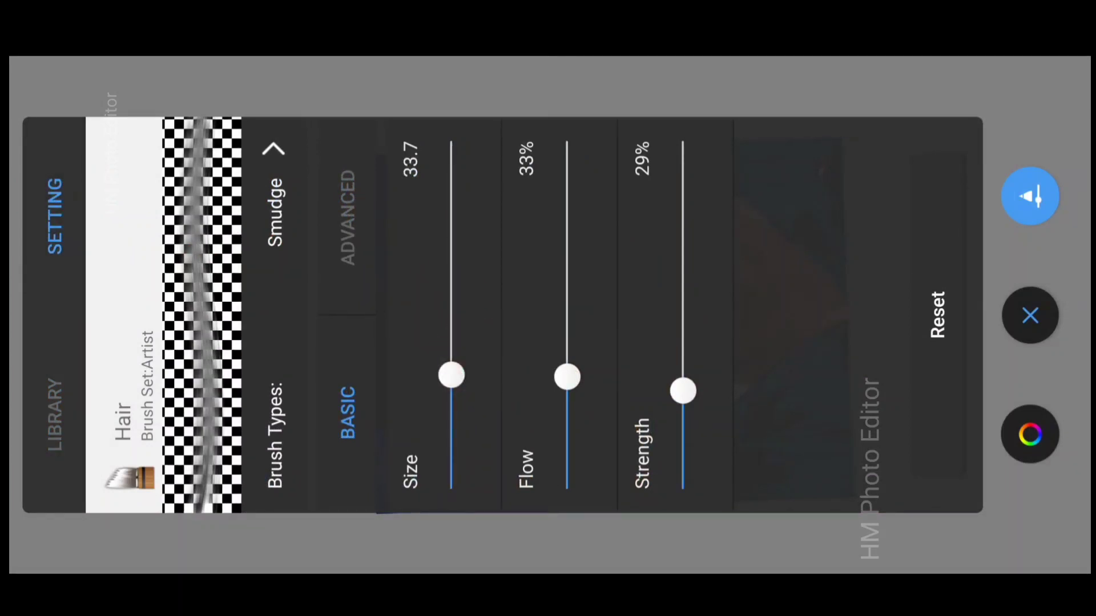
- Smudge the top hair outline into the blue bokeh, zooming in on the head
left_click(1019, 314)
scroll(448, 264, "up", 5)
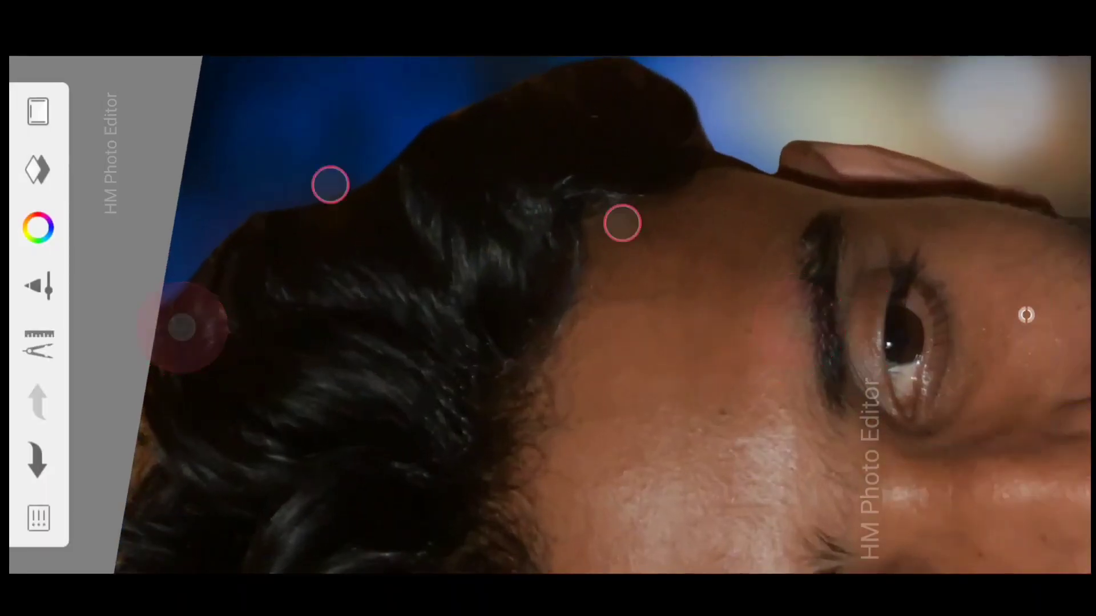
scroll(604, 317, "up", 2)
scroll(525, 319, "up", 3)
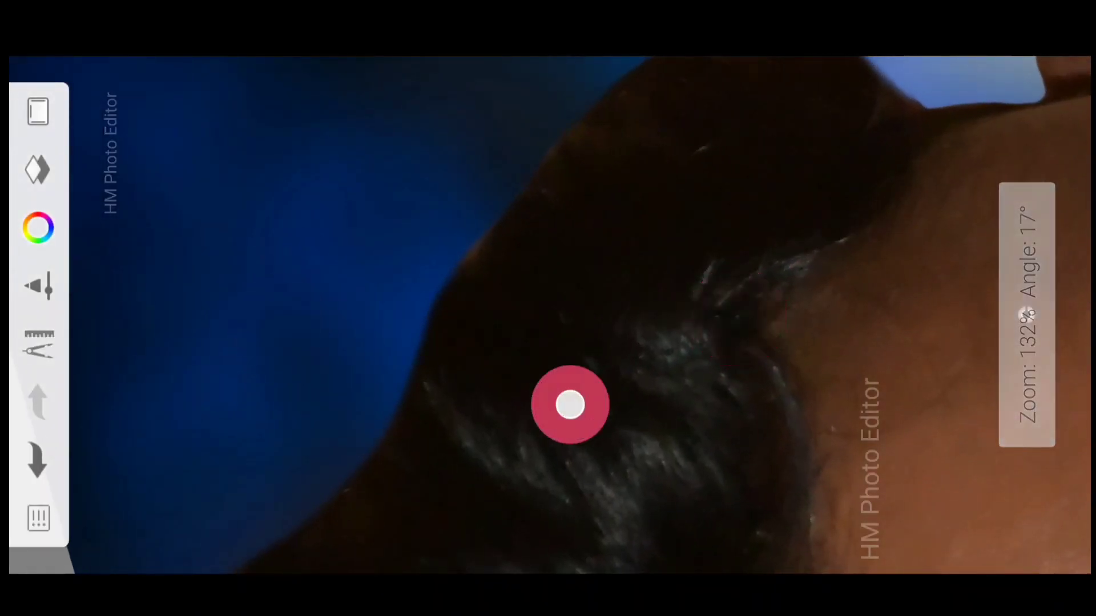
scroll(604, 200, "down", 5)
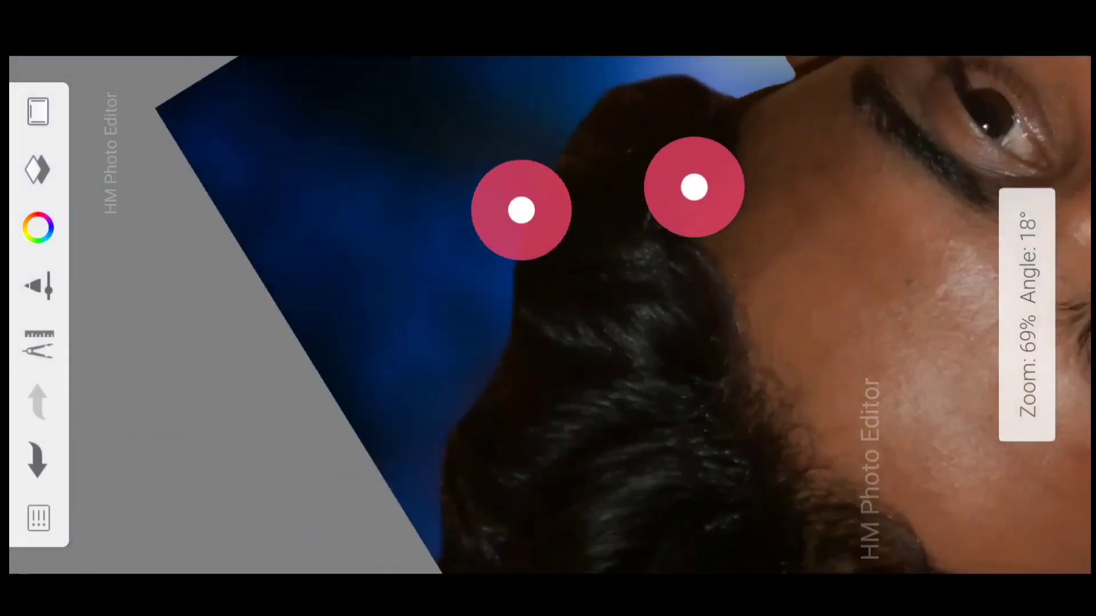
scroll(736, 377, "up", 5)
scroll(570, 234, "up", 3)
left_click_drag(479, 266, 491, 191)
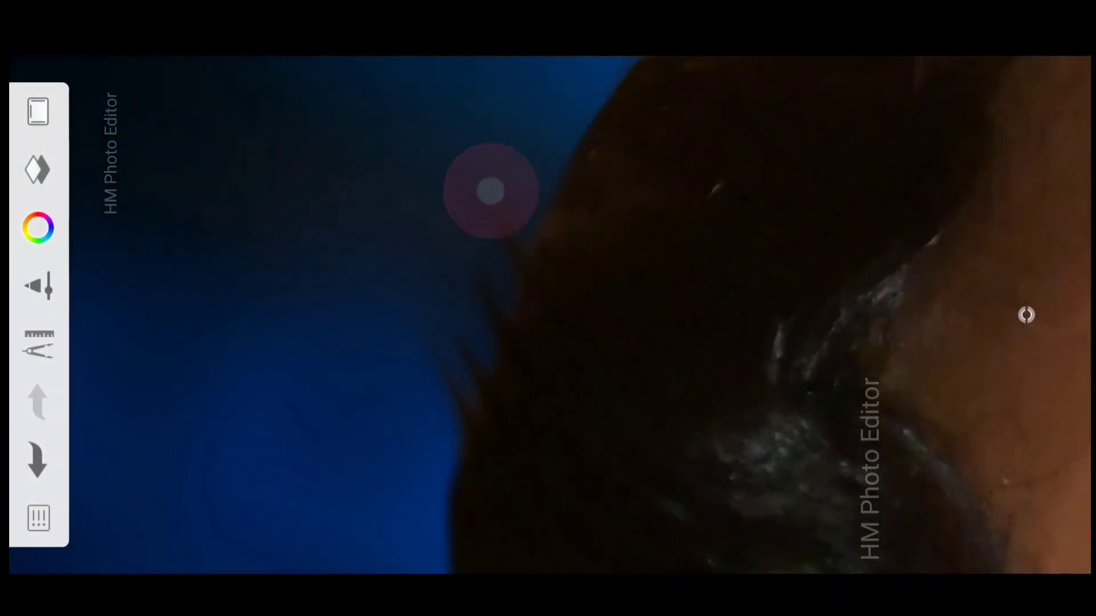
left_click(448, 276)
scroll(628, 229, "up", 2)
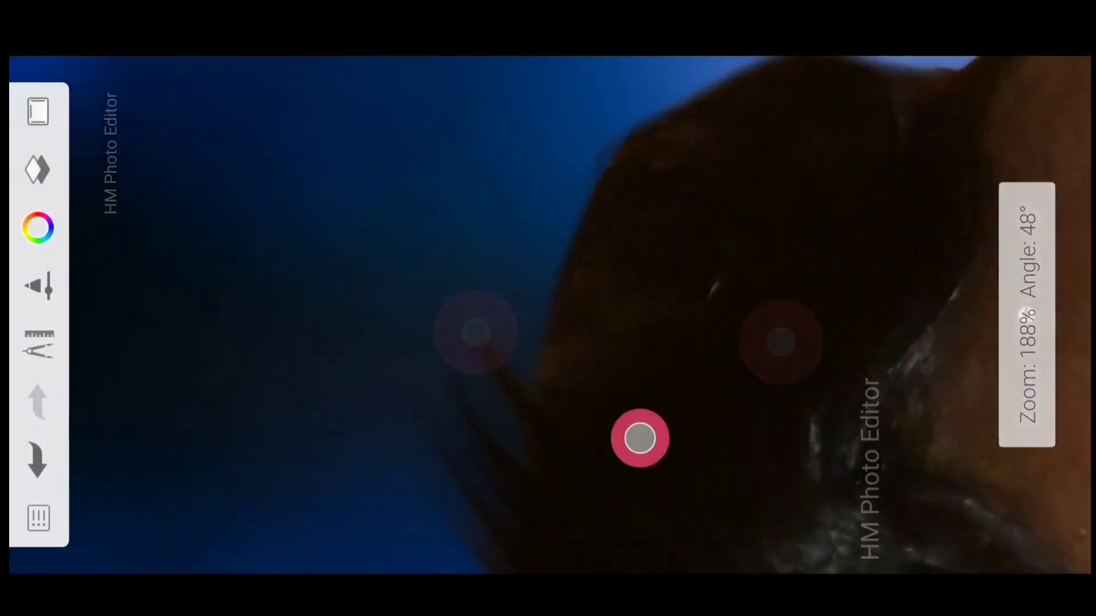
left_click_drag(638, 438, 486, 264)
scroll(662, 171, "up", 2)
left_click(431, 233)
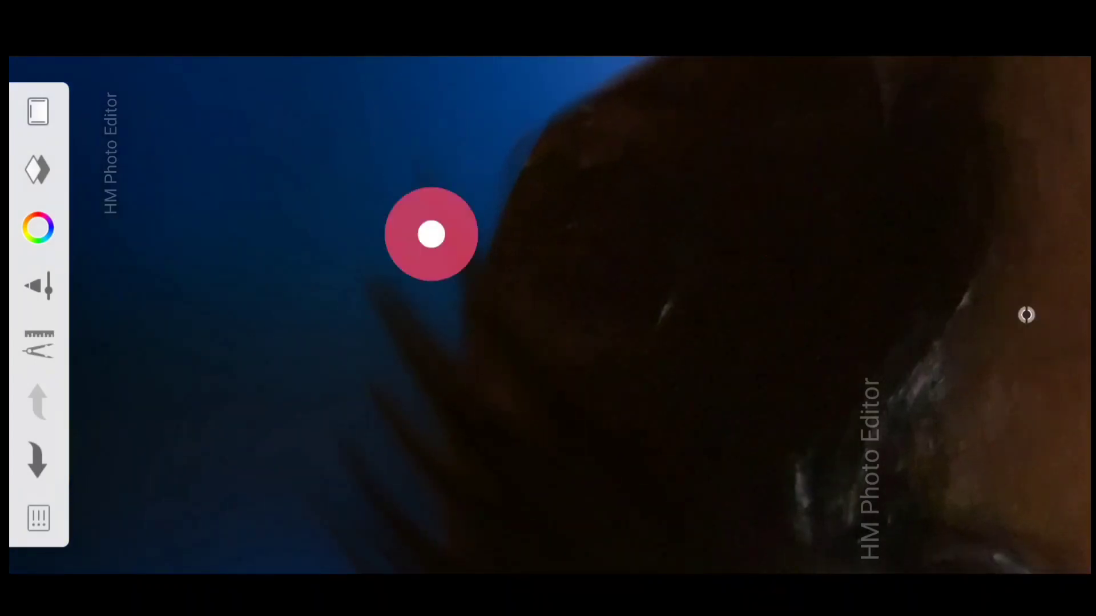
- Smudge wispy strands out from the hair beside the ear, then zoom back out
scroll(562, 204, "down", 3)
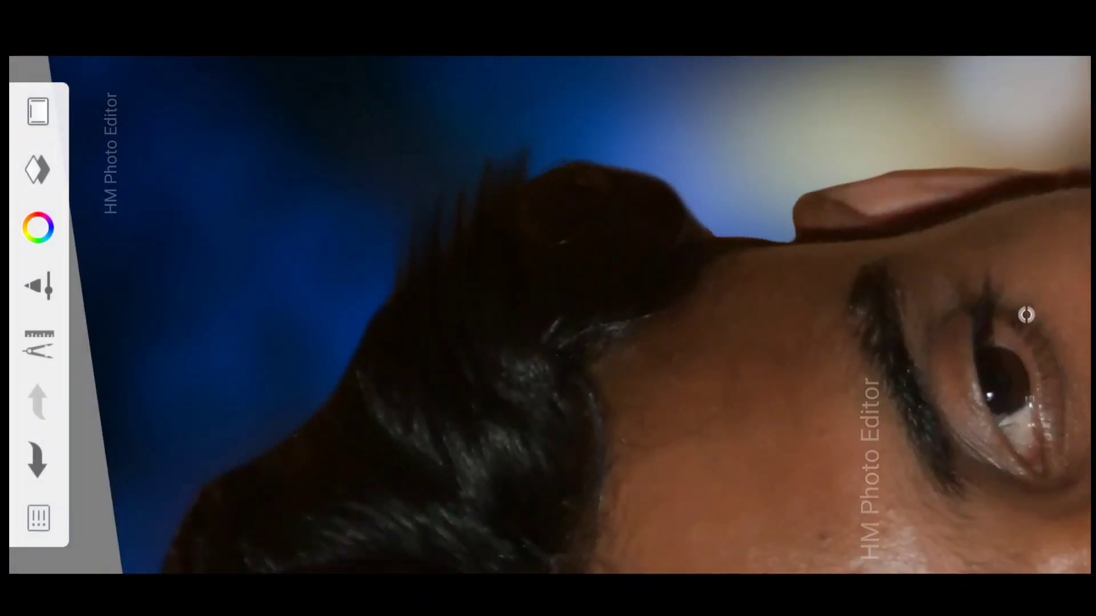
scroll(588, 249, "up", 3)
scroll(380, 303, "up", 3)
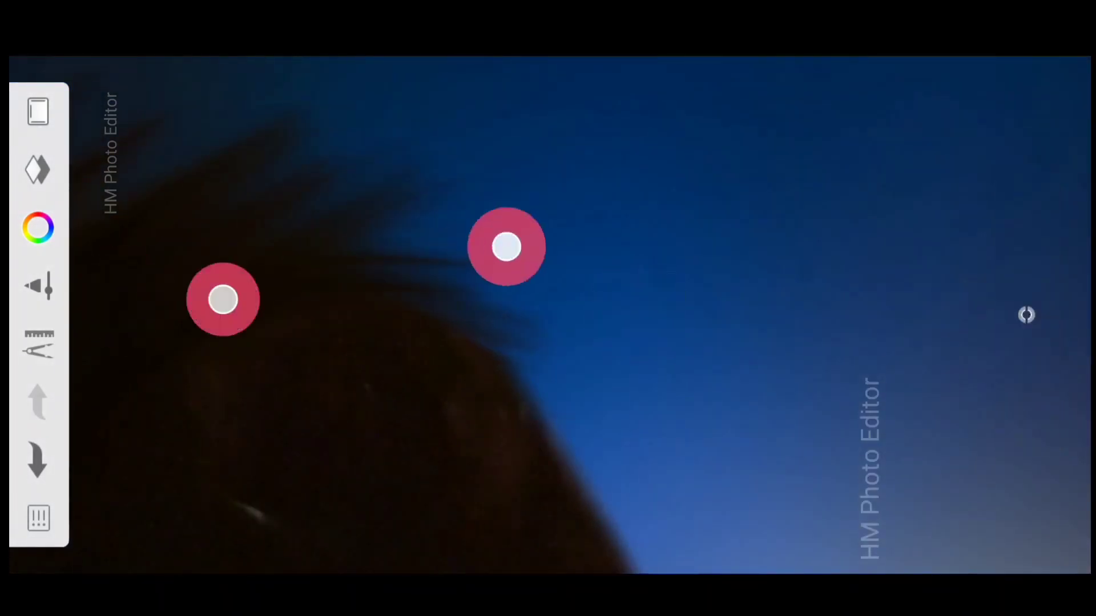
left_click(1051, 301)
scroll(571, 423, "down", 2)
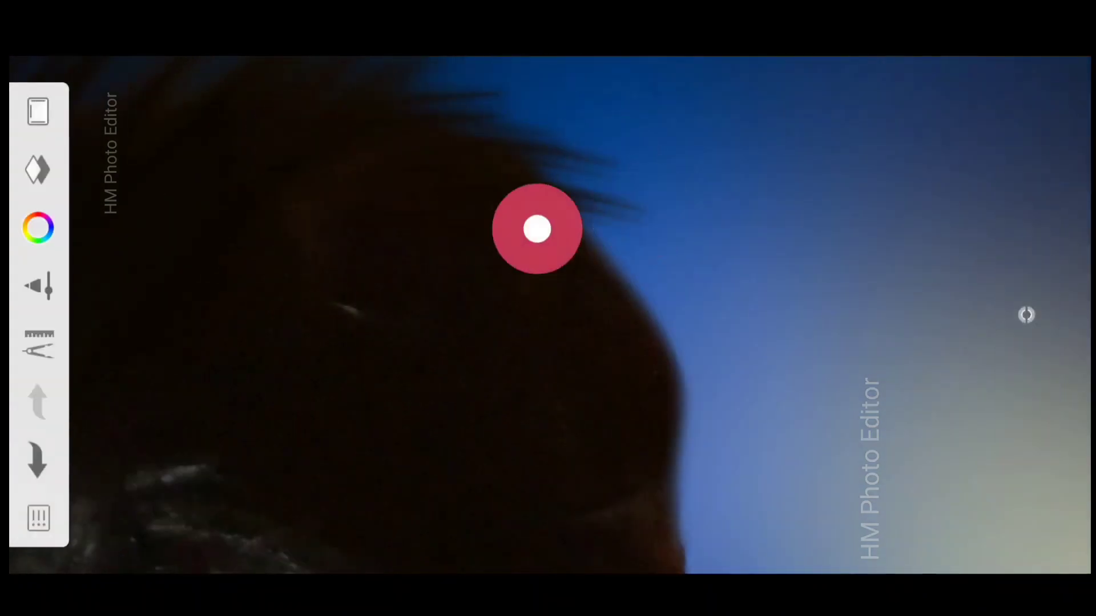
left_click_drag(536, 229, 681, 358)
scroll(393, 140, "up", 3)
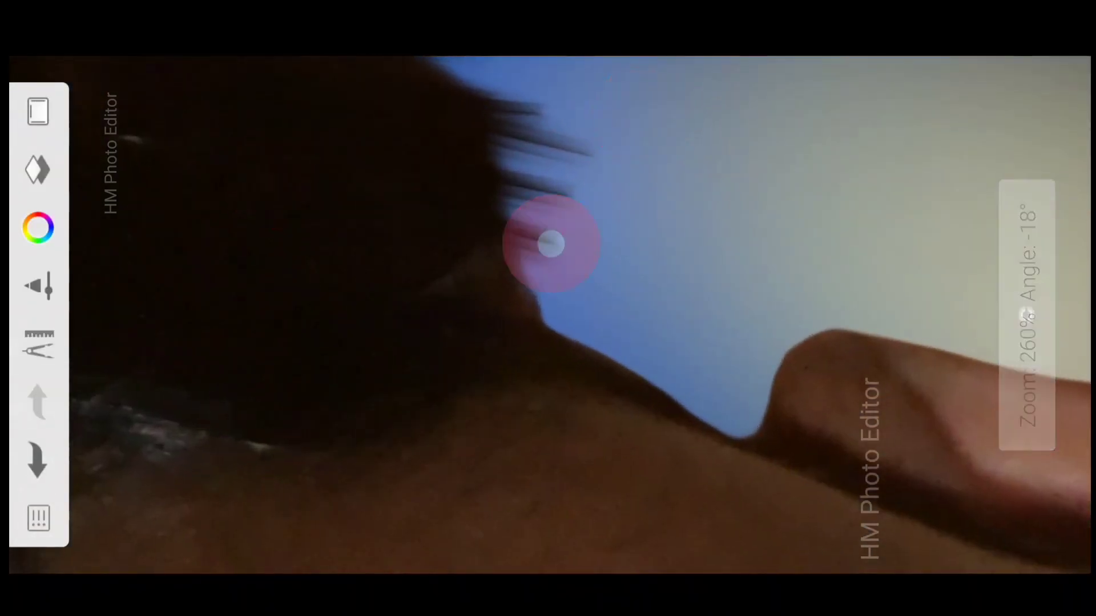
scroll(565, 205, "down", 2)
scroll(591, 149, "down", 3)
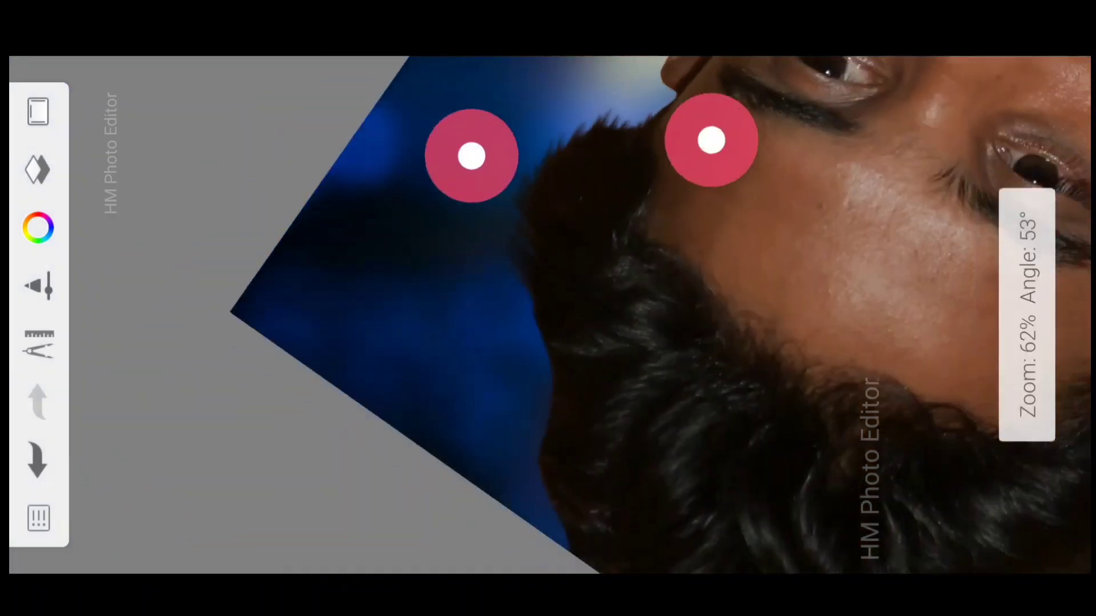
scroll(577, 186, "down", 2)
scroll(568, 196, "up", 3)
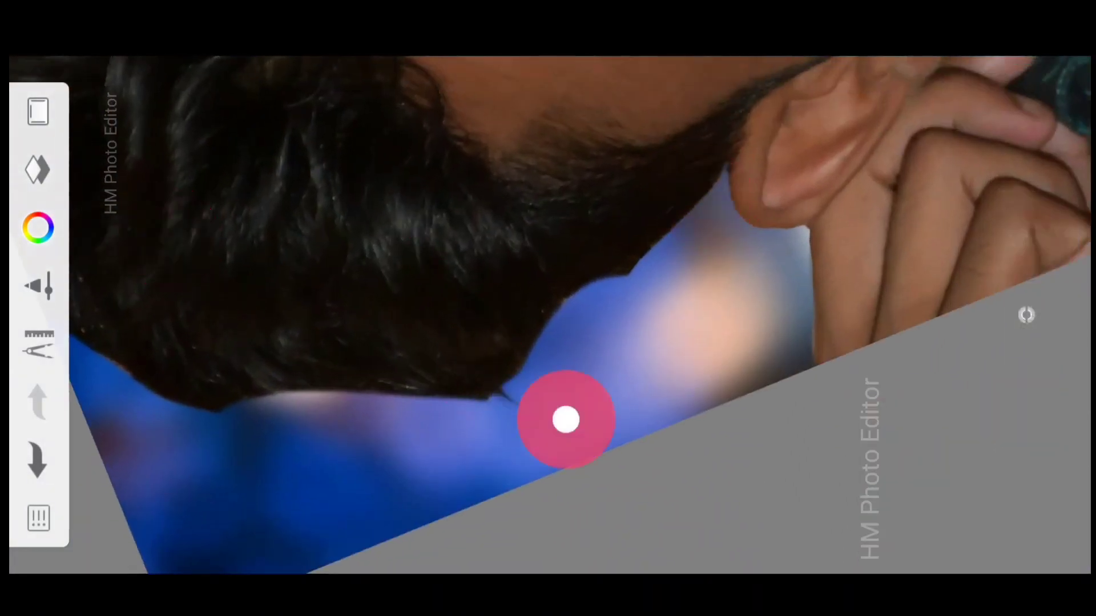
left_click_drag(563, 416, 581, 372)
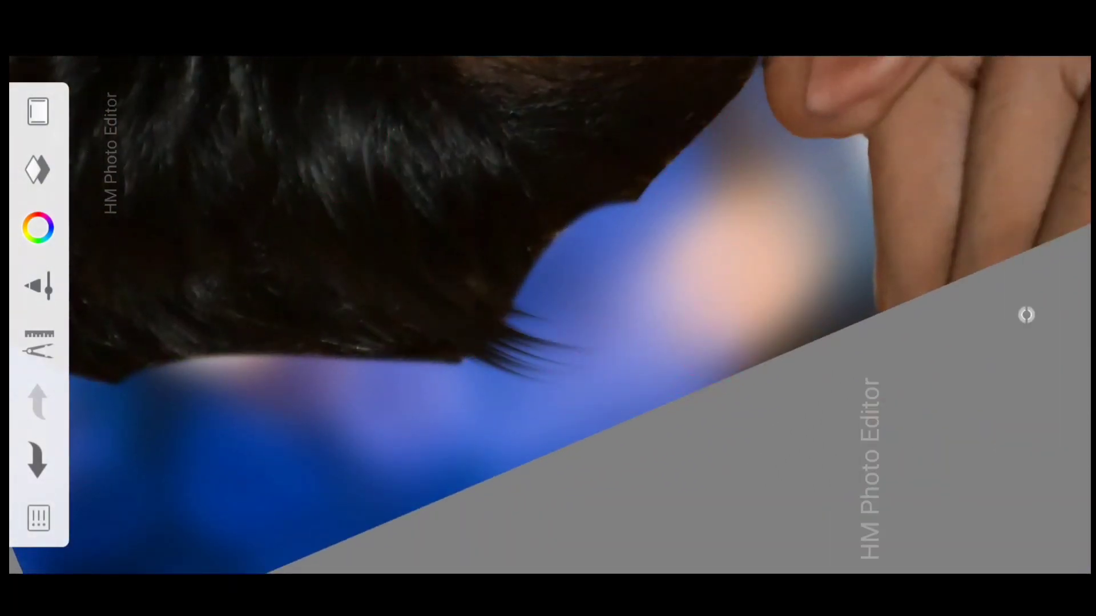
scroll(576, 190, "up", 3)
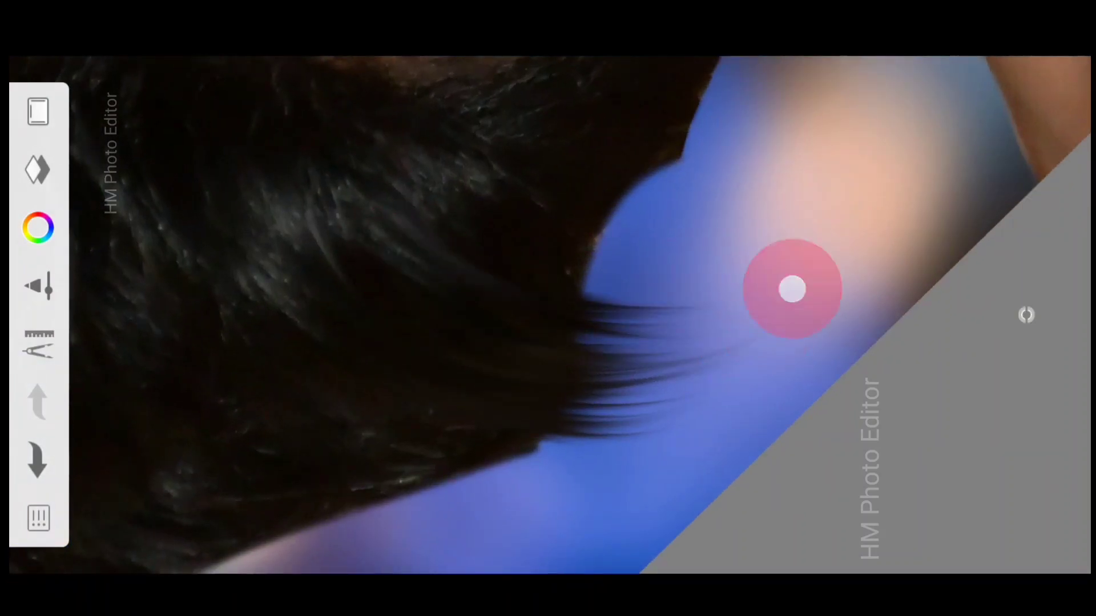
left_click_drag(772, 239, 656, 320)
mouse_move(506, 200)
left_mouse_down()
mouse_move(656, 253)
mouse_move(675, 146)
mouse_move(582, 85)
mouse_move(624, 118)
left_mouse_up()
mouse_move(280, 222)
left_mouse_down()
mouse_move(217, 74)
mouse_move(378, 142)
mouse_move(519, 286)
mouse_move(340, 208)
mouse_move(450, 262)
mouse_move(555, 152)
left_mouse_up()
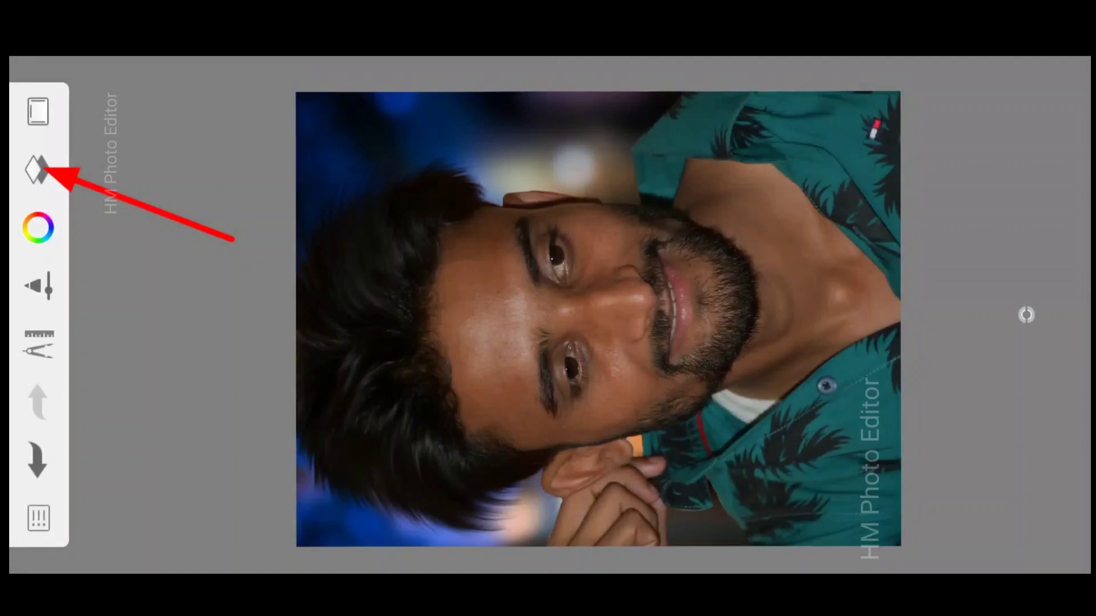
- Add a new empty layer and set the paint colour to light peach FFCEAD
left_click(40, 161)
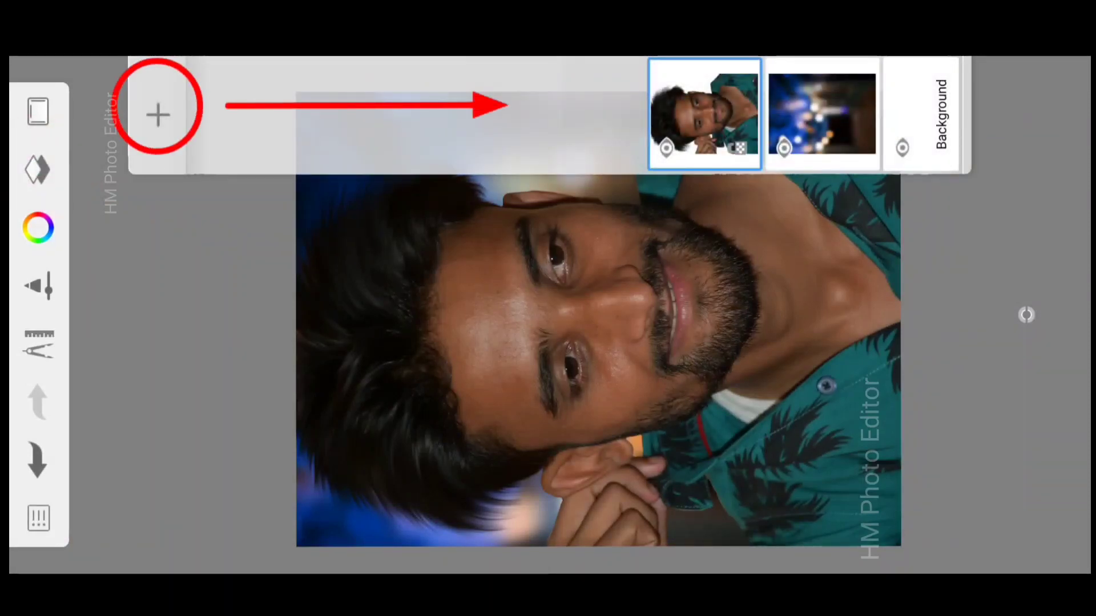
left_click(161, 100)
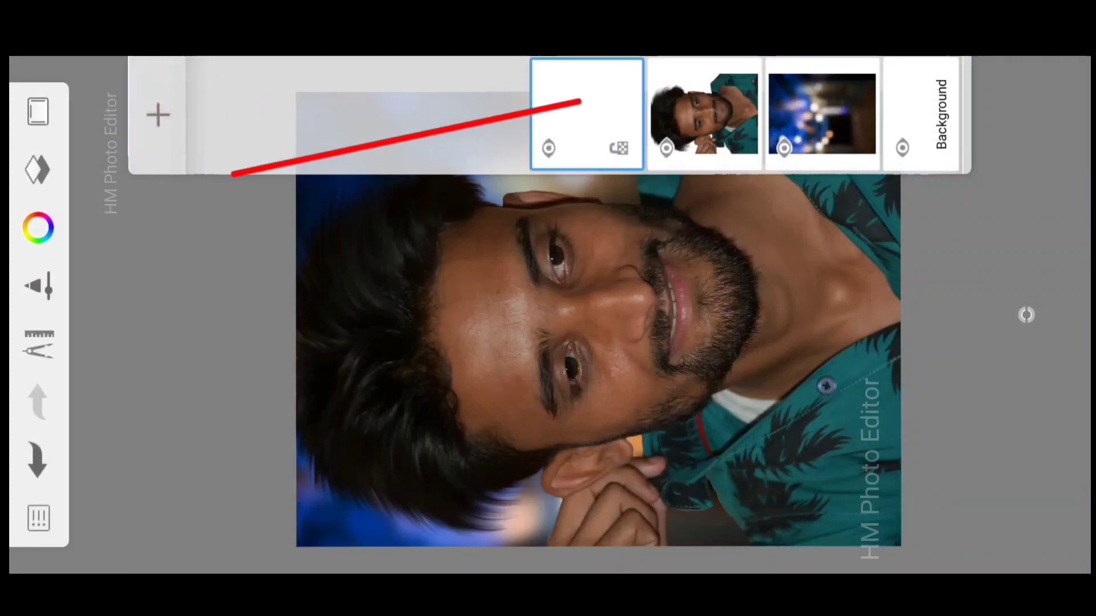
left_click(38, 227)
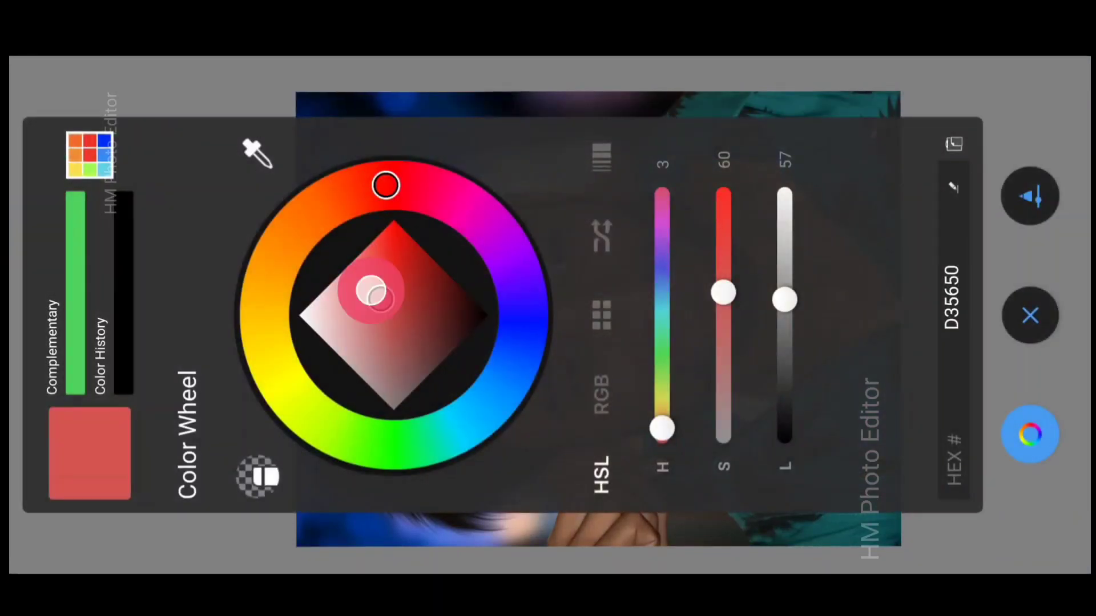
mouse_move(372, 291)
left_mouse_down()
mouse_move(314, 245)
mouse_move(286, 244)
left_mouse_up()
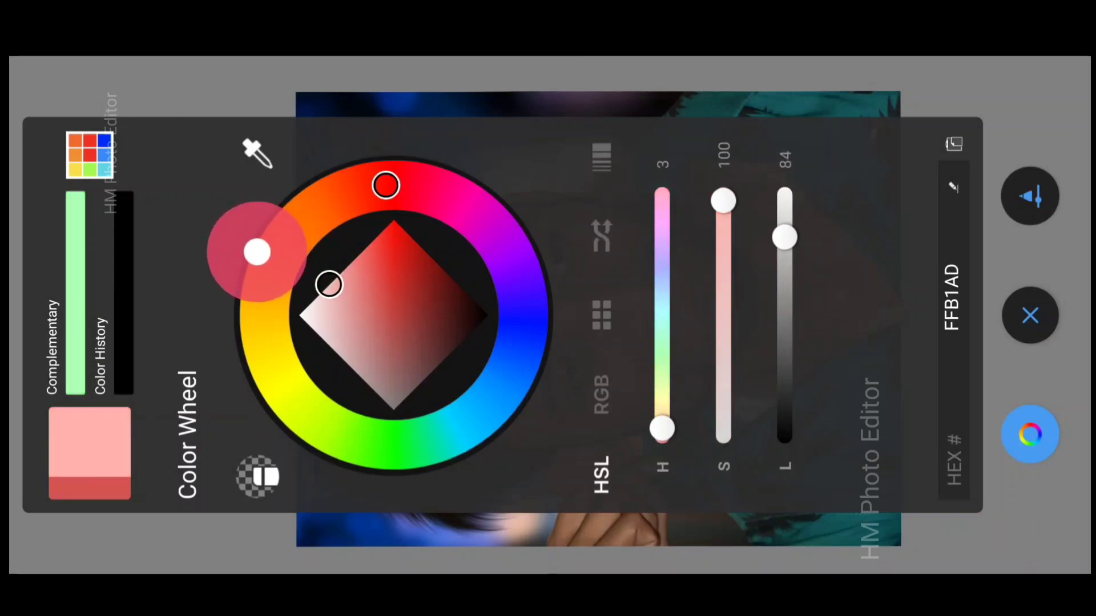
left_click_drag(386, 184, 311, 183)
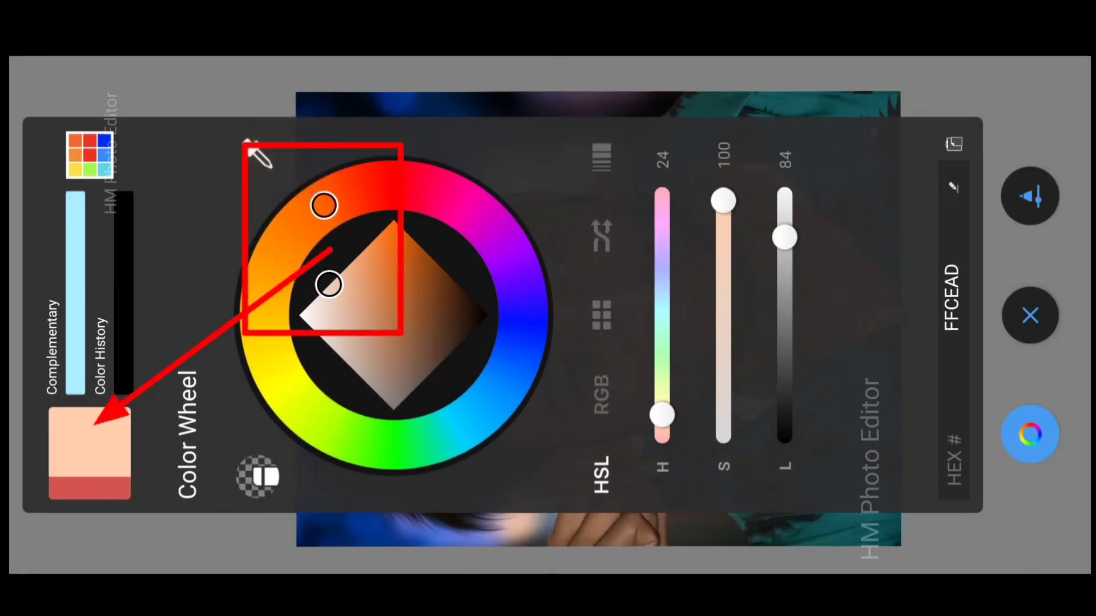
left_click(1030, 315)
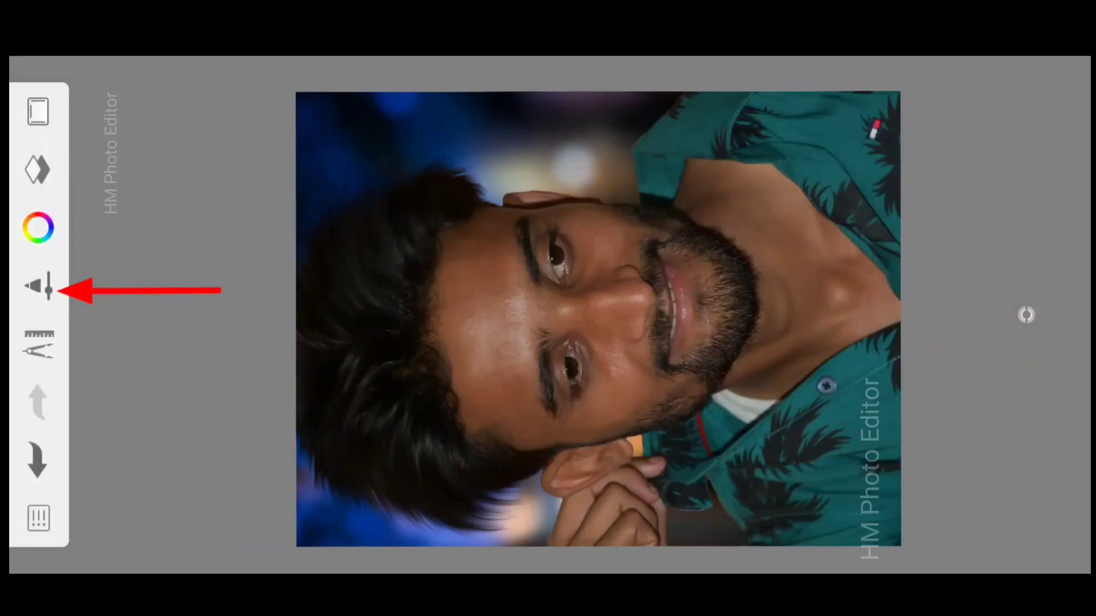
- Switch to the Traditional set's Medium Brush at size 75.0 and 100% opacity
left_click(38, 285)
left_click(59, 379)
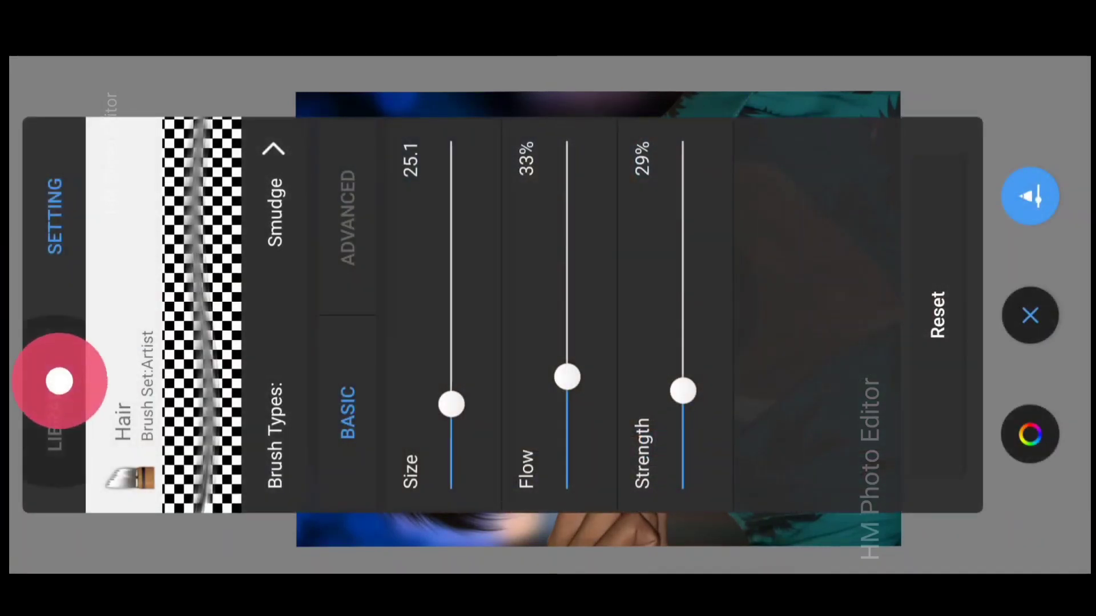
left_click_drag(409, 281, 727, 282)
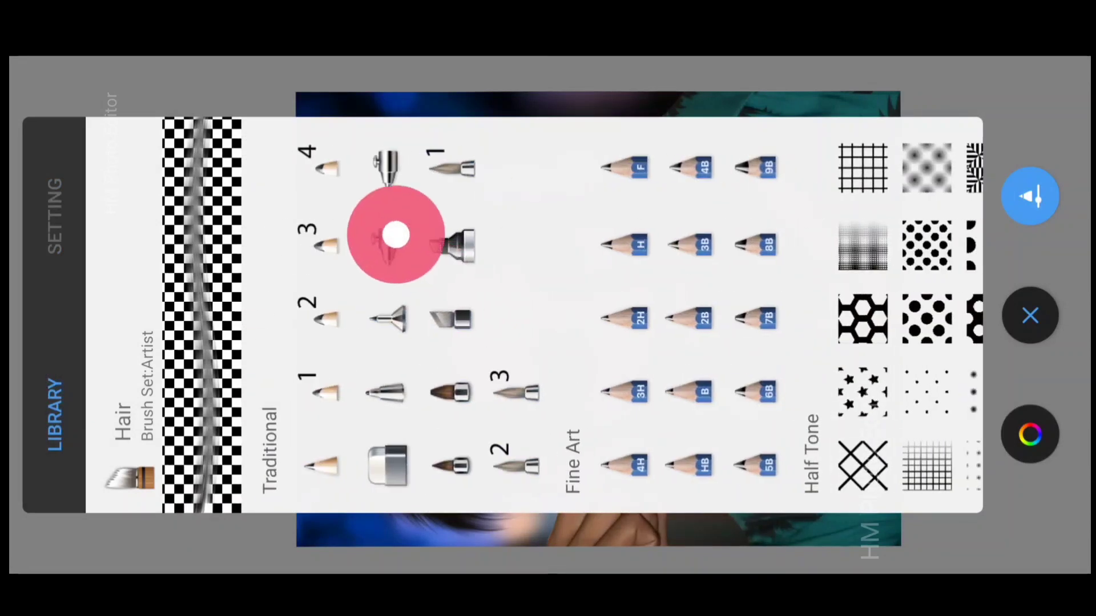
mouse_move(392, 235)
left_mouse_down()
mouse_move(494, 215)
mouse_move(465, 166)
left_mouse_up()
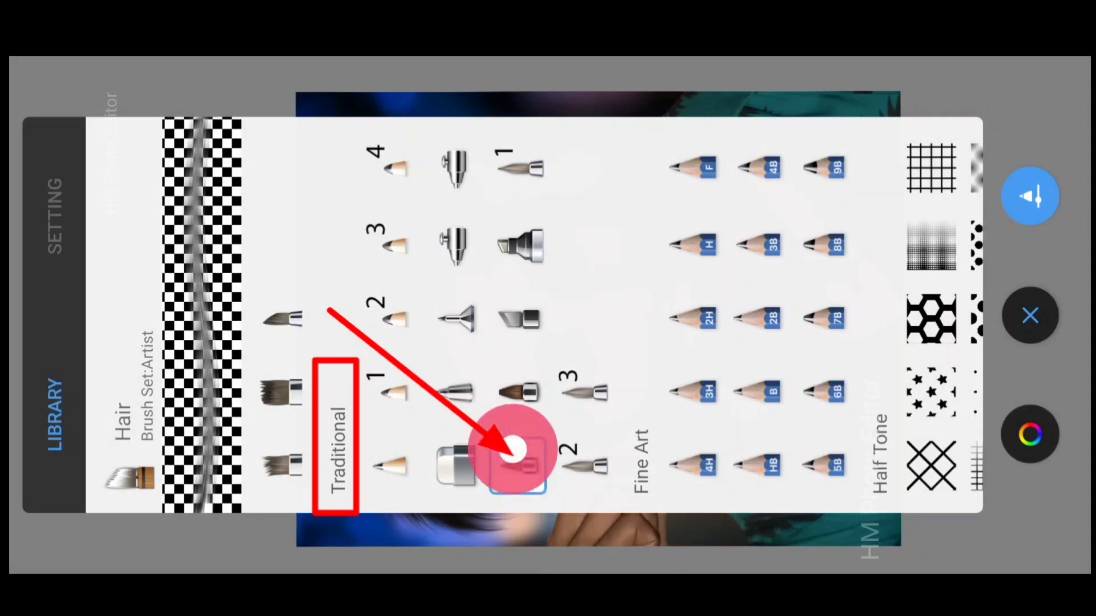
left_click(513, 450)
left_click(55, 216)
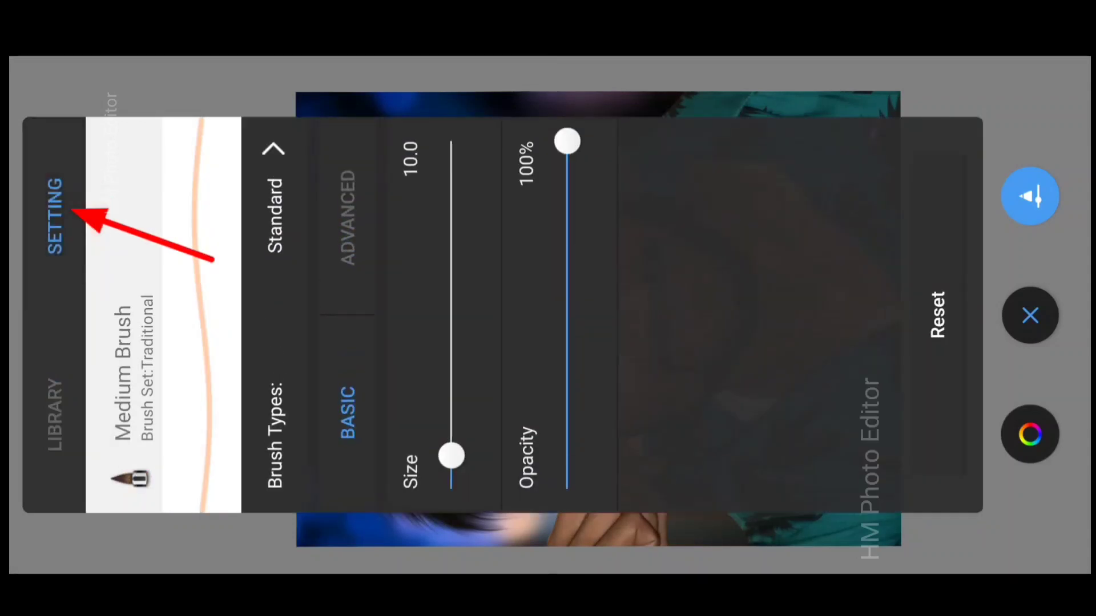
left_click_drag(451, 456, 451, 275)
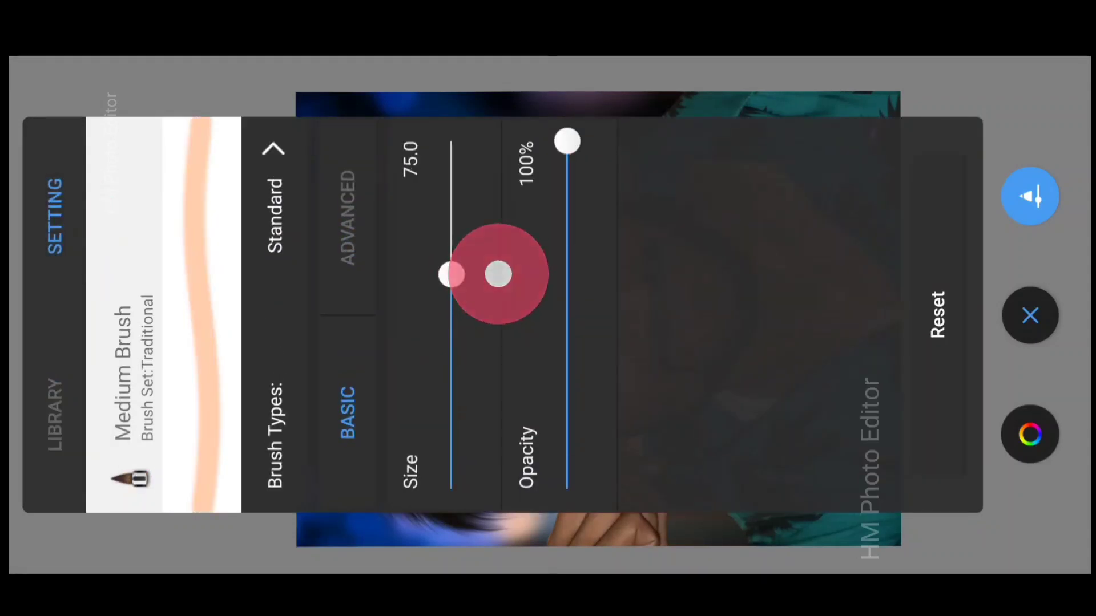
left_click(1030, 314)
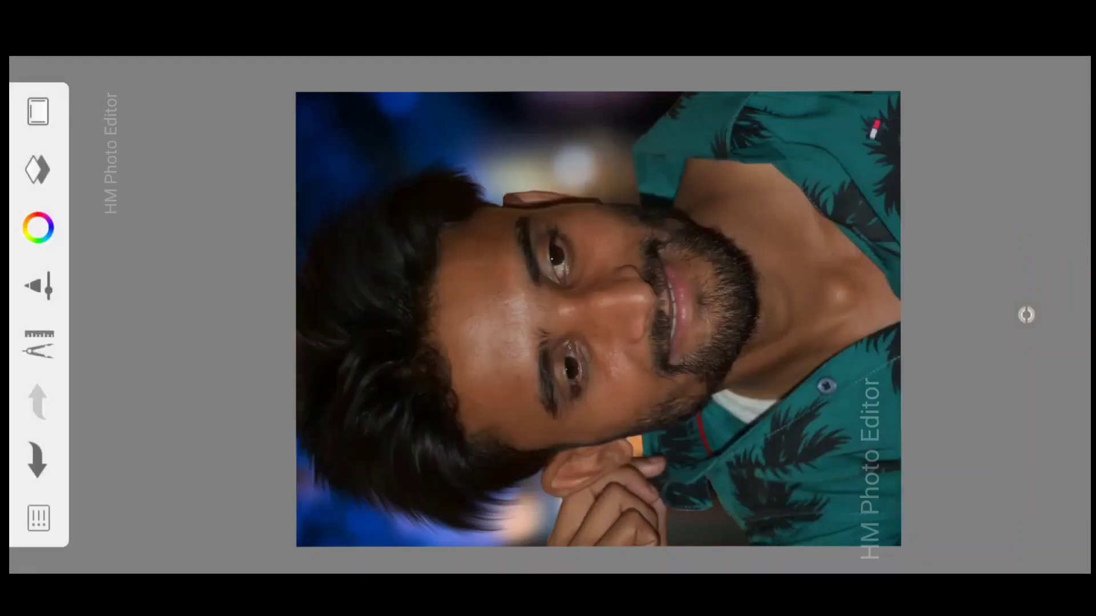
scroll(558, 164, "up", 3)
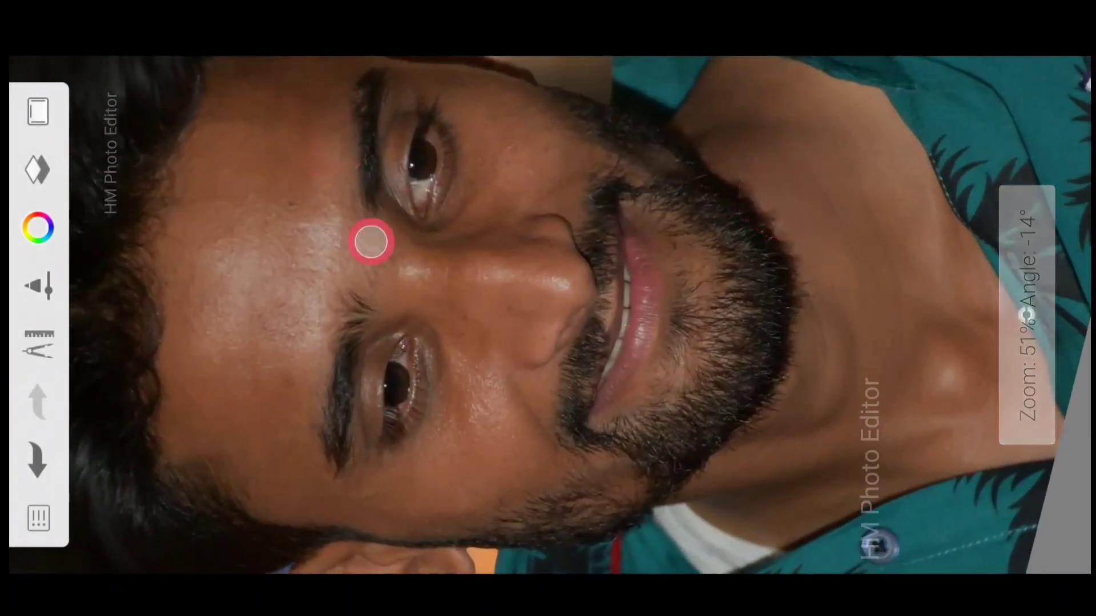
- Sweep two broad peach strokes across the face and set that paint layer's blend mode to Soft Light
left_click_drag(372, 240, 782, 355)
mouse_move(284, 157)
left_mouse_down()
mouse_move(362, 245)
mouse_move(788, 349)
mouse_move(365, 252)
mouse_move(375, 315)
mouse_move(850, 335)
left_mouse_up()
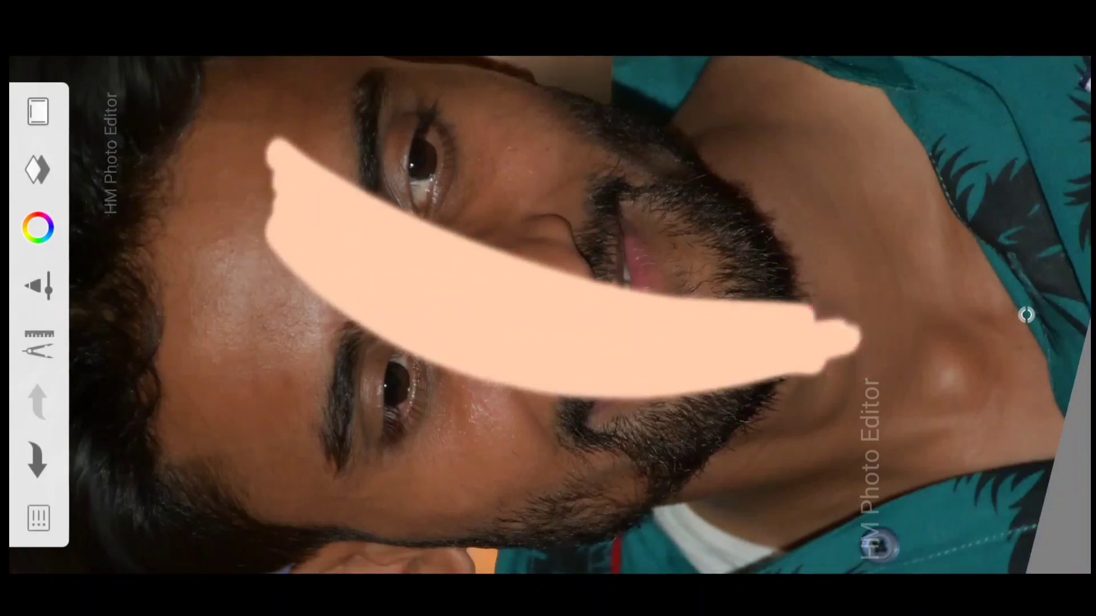
left_click(37, 170)
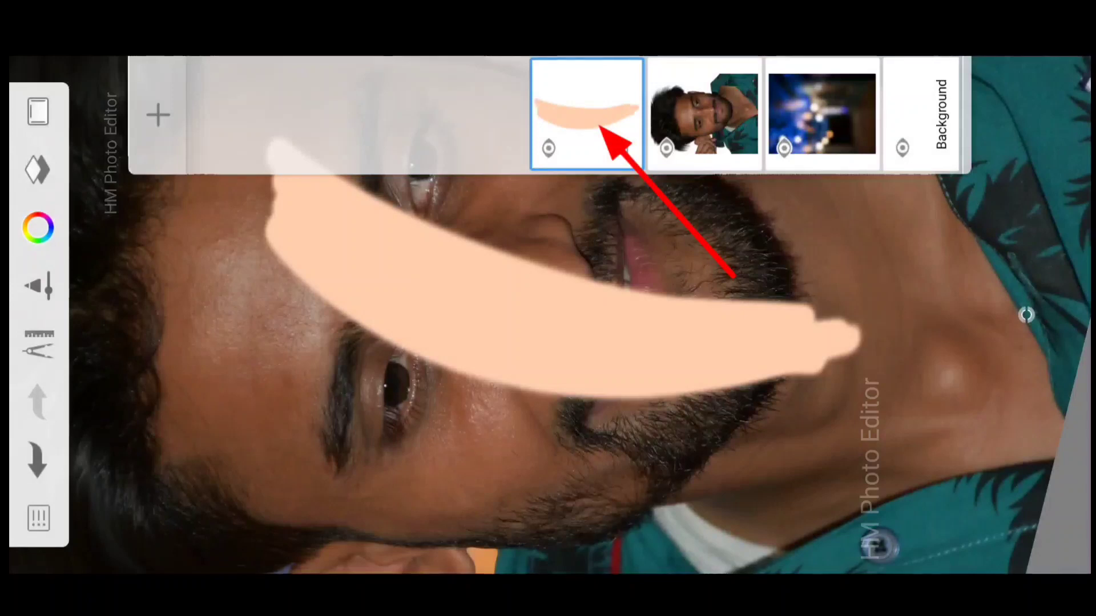
left_click(602, 105)
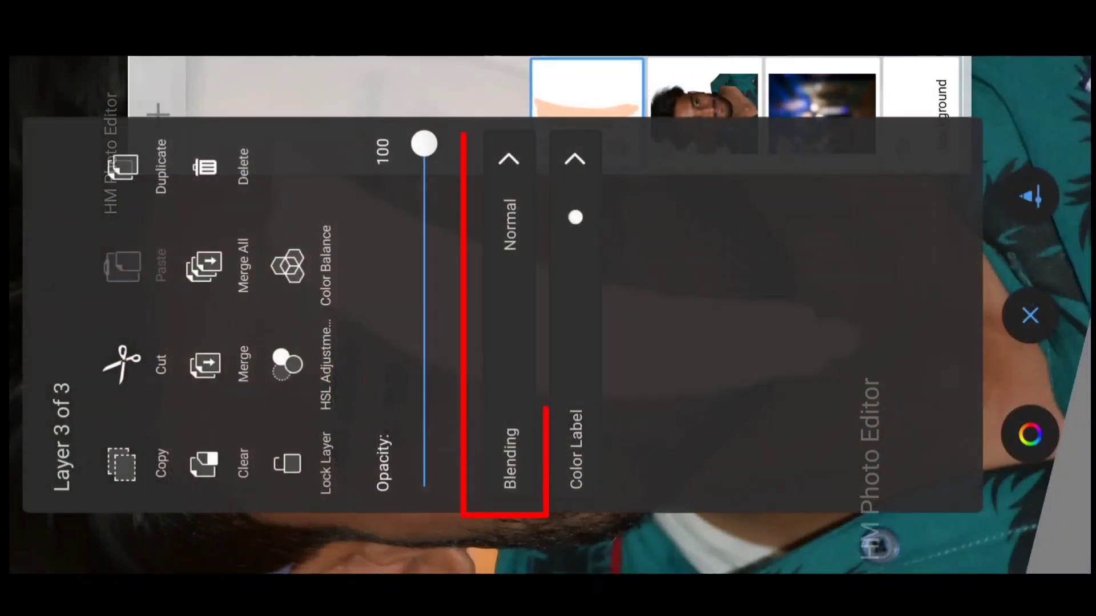
left_click(514, 166)
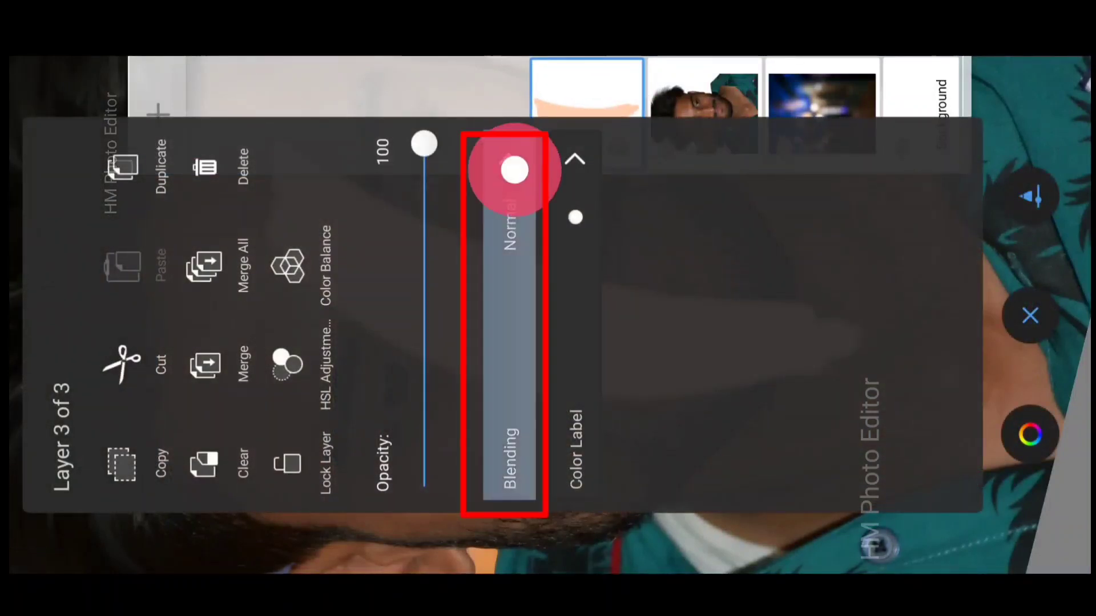
left_click(822, 237)
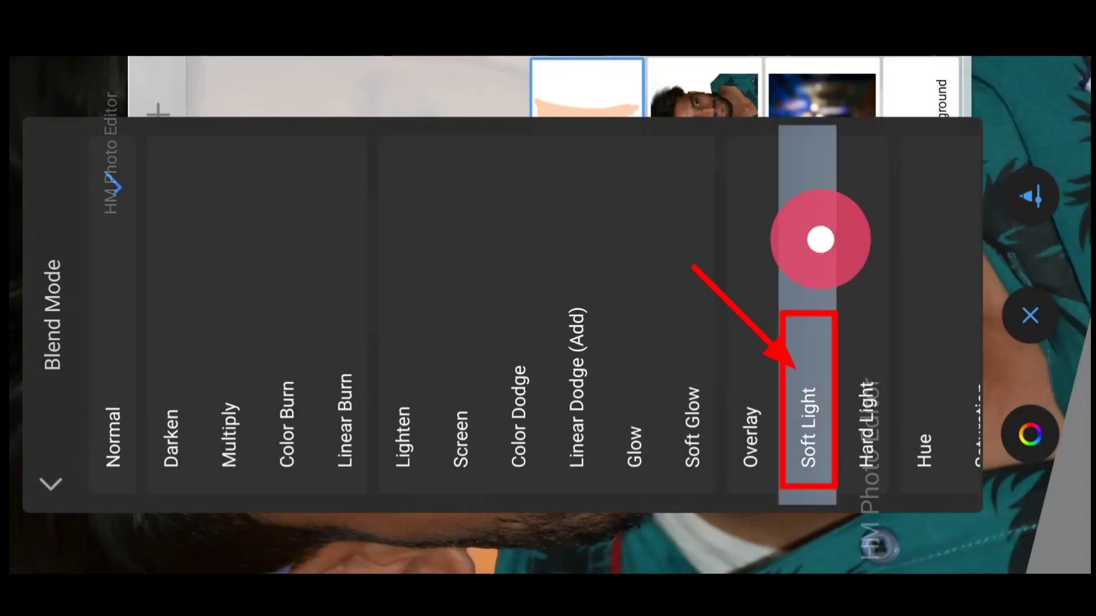
left_click(1056, 312)
- Paint peach over the eye shadows, across the face and onto the cheek
left_click(898, 262)
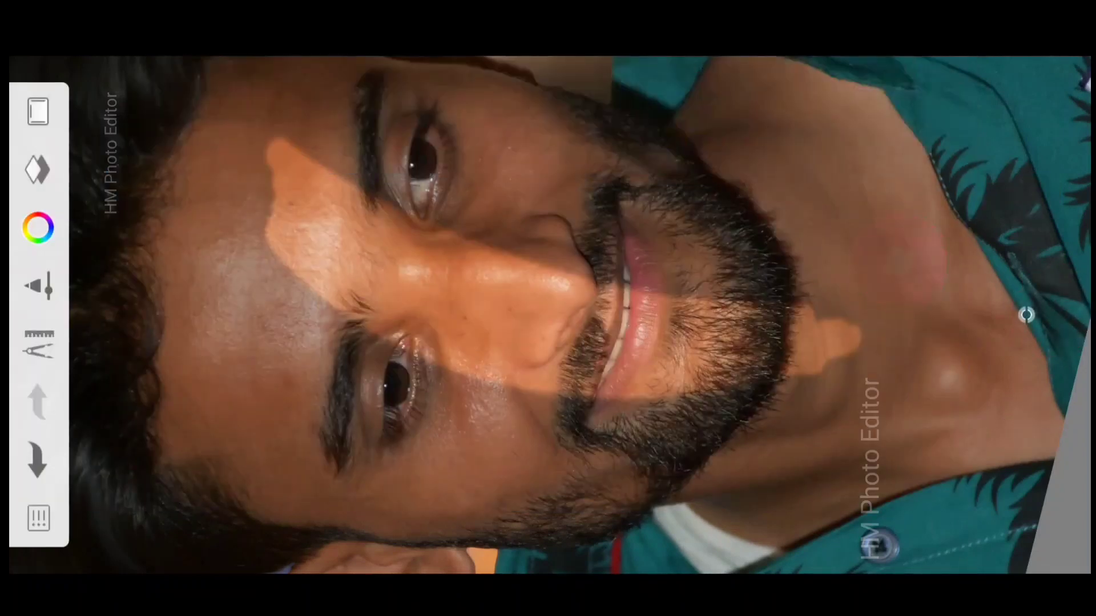
scroll(547, 192, "up", 3)
scroll(379, 288, "up", 2)
scroll(673, 448, "up", 2)
mouse_move(673, 448)
left_mouse_down()
mouse_move(707, 455)
mouse_move(636, 425)
mouse_move(394, 374)
mouse_move(705, 477)
left_mouse_up()
scroll(550, 235, "up", 2)
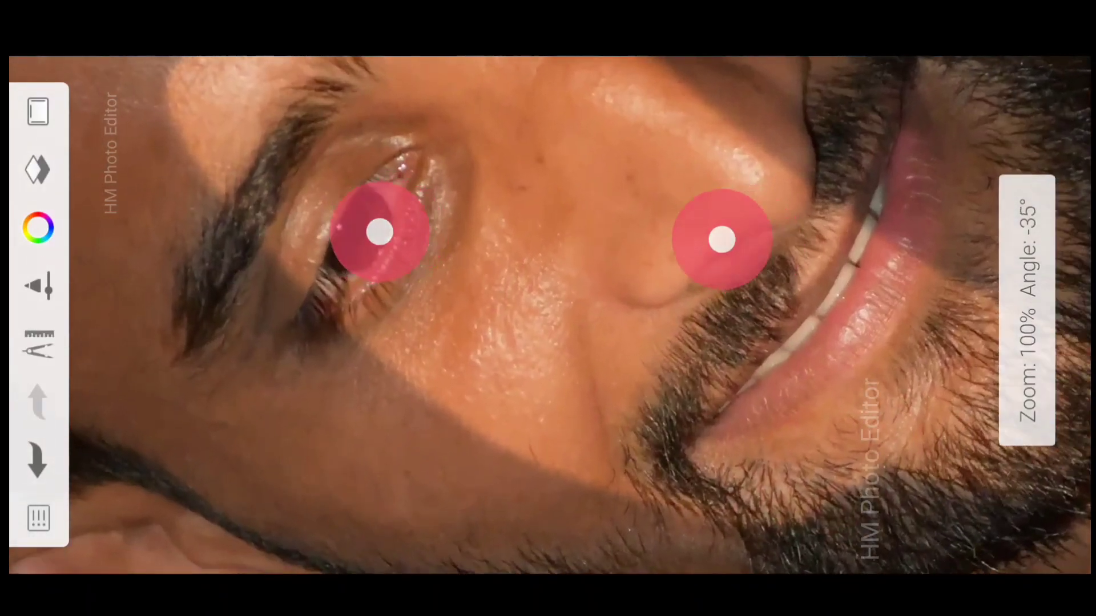
mouse_move(379, 233)
left_mouse_down()
mouse_move(228, 217)
mouse_move(216, 289)
mouse_move(539, 506)
mouse_move(599, 521)
left_mouse_up()
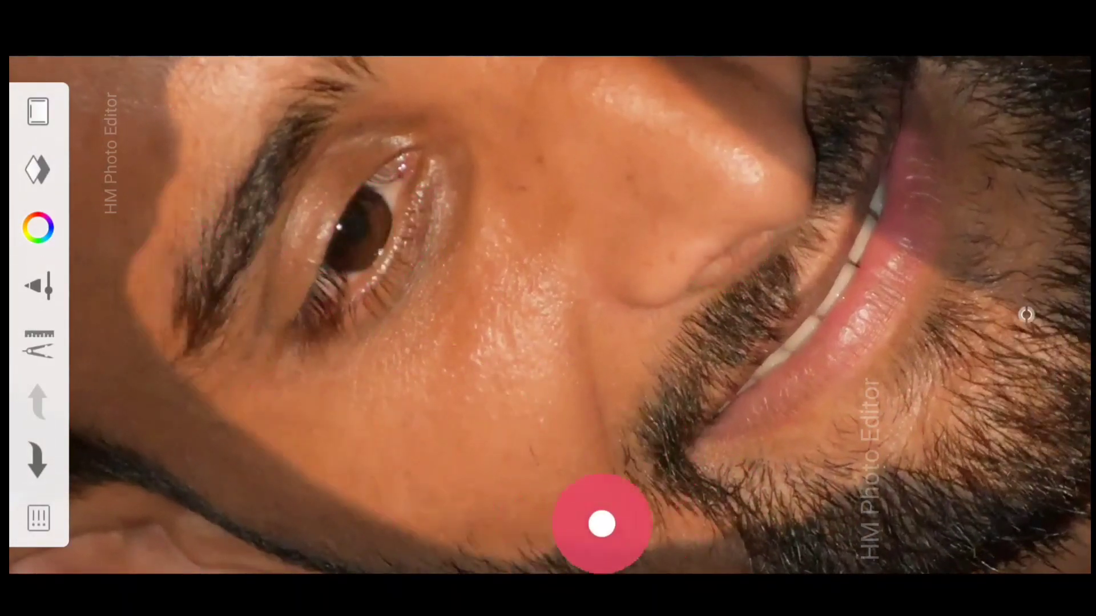
scroll(592, 191, "up", 2)
left_click(200, 176)
left_click_drag(199, 175, 457, 428)
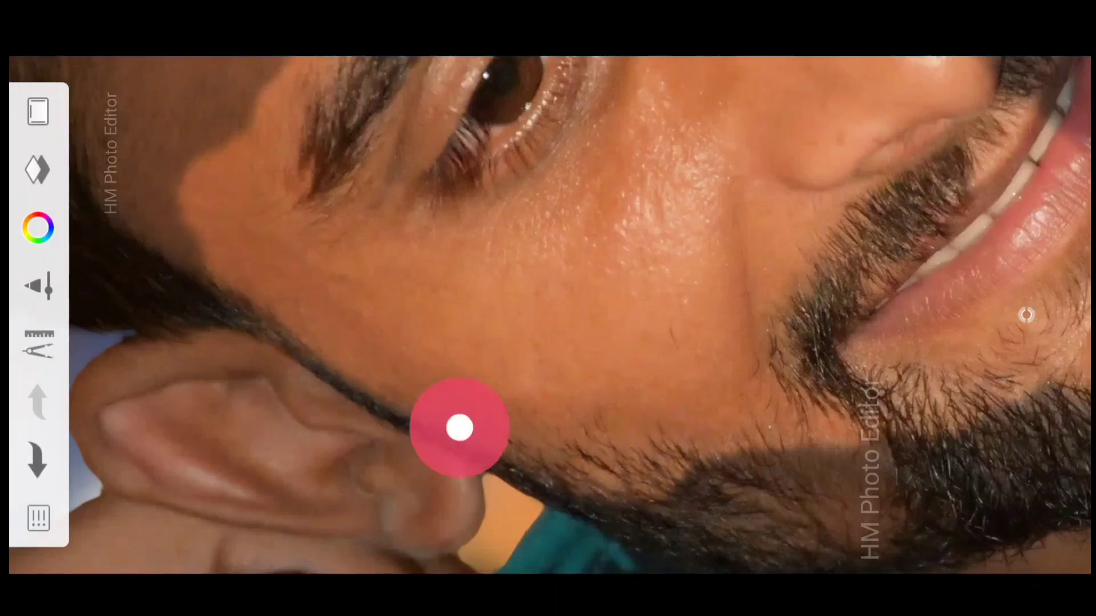
scroll(616, 300, "down", 2)
scroll(683, 294, "up", 1)
left_click(302, 147)
mouse_move(302, 147)
left_mouse_down()
mouse_move(607, 445)
mouse_move(232, 189)
mouse_move(306, 115)
left_mouse_up()
scroll(552, 151, "up", 1)
scroll(553, 152, "down", 1)
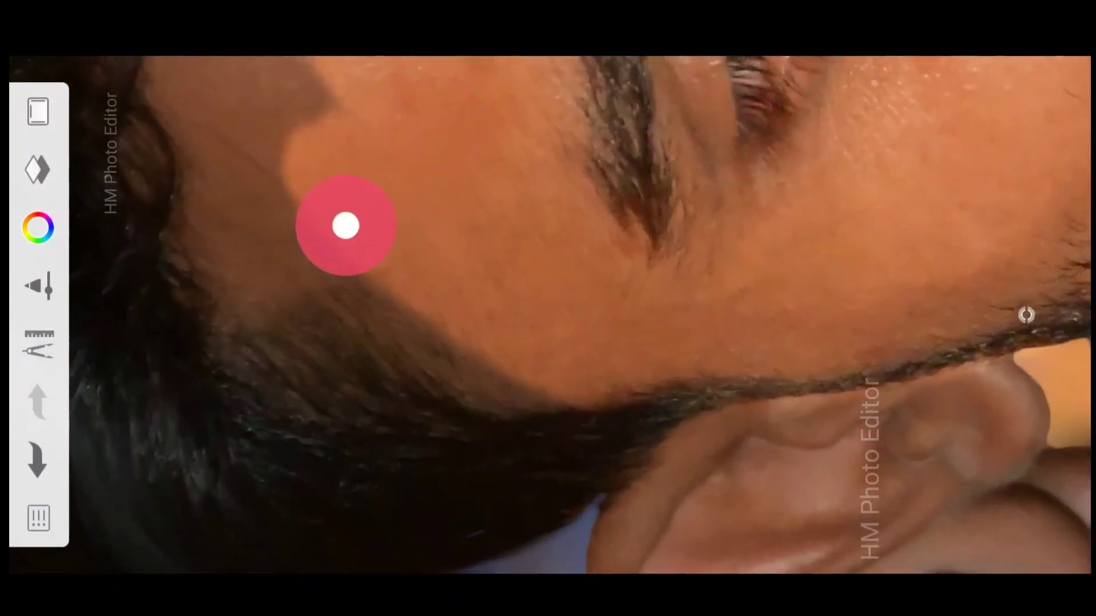
- Paint peach over the forehead, hairline, temple and brow
left_click_drag(345, 225, 643, 354)
scroll(676, 303, "down", 1)
left_click(378, 287)
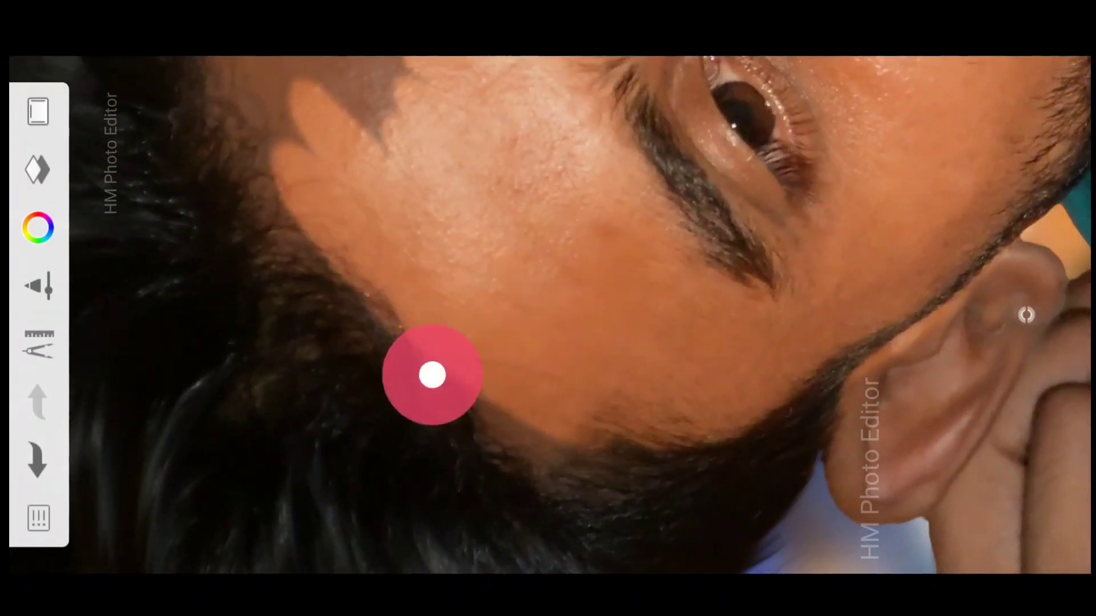
left_click_drag(377, 287, 687, 394)
scroll(633, 367, "down", 2)
left_click_drag(501, 195, 727, 120)
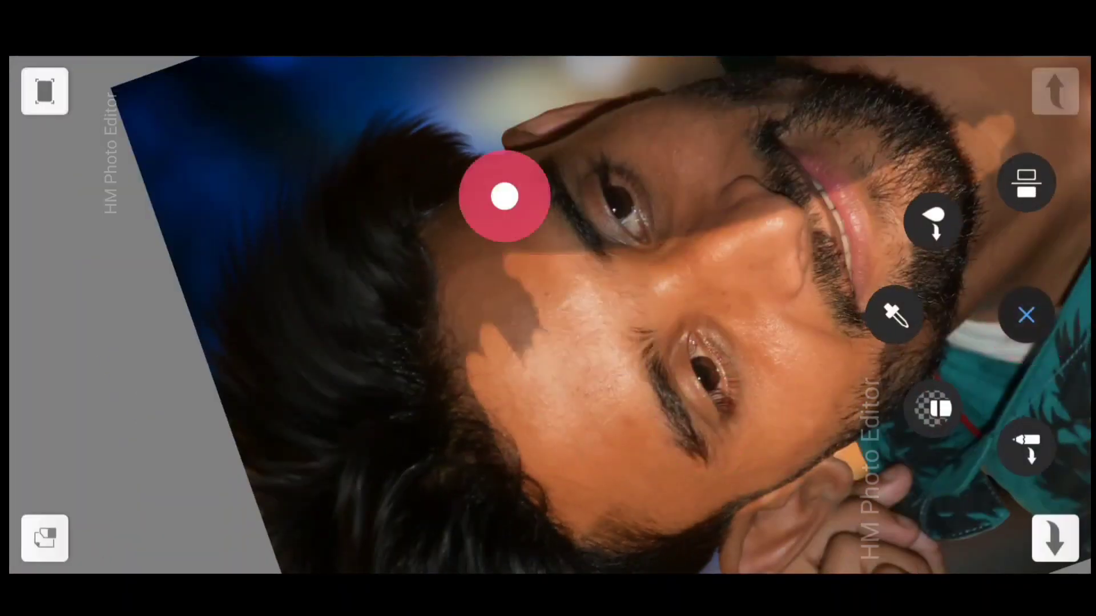
scroll(702, 386, "up", 3)
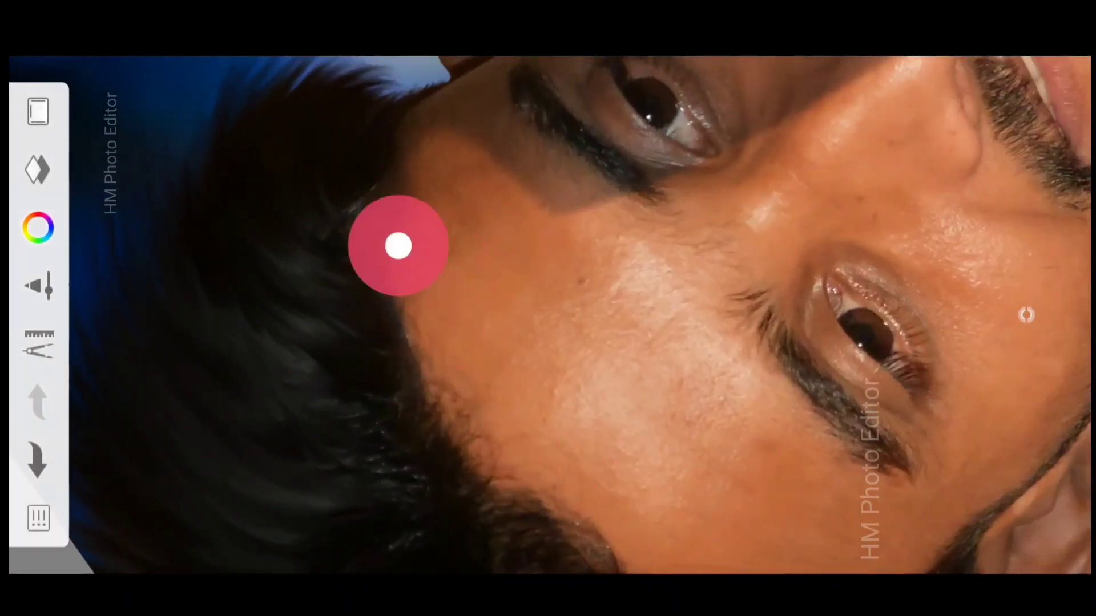
scroll(697, 340, "up", 2)
mouse_move(516, 120)
left_mouse_down()
mouse_move(460, 332)
mouse_move(639, 437)
left_mouse_up()
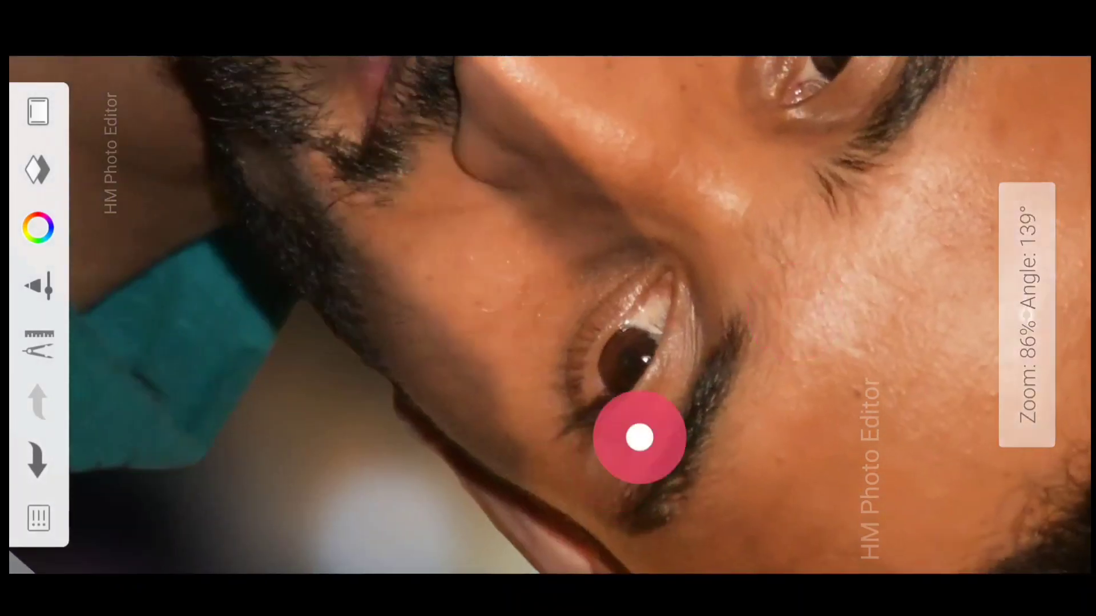
scroll(571, 199, "down", 1)
scroll(571, 199, "down", 2)
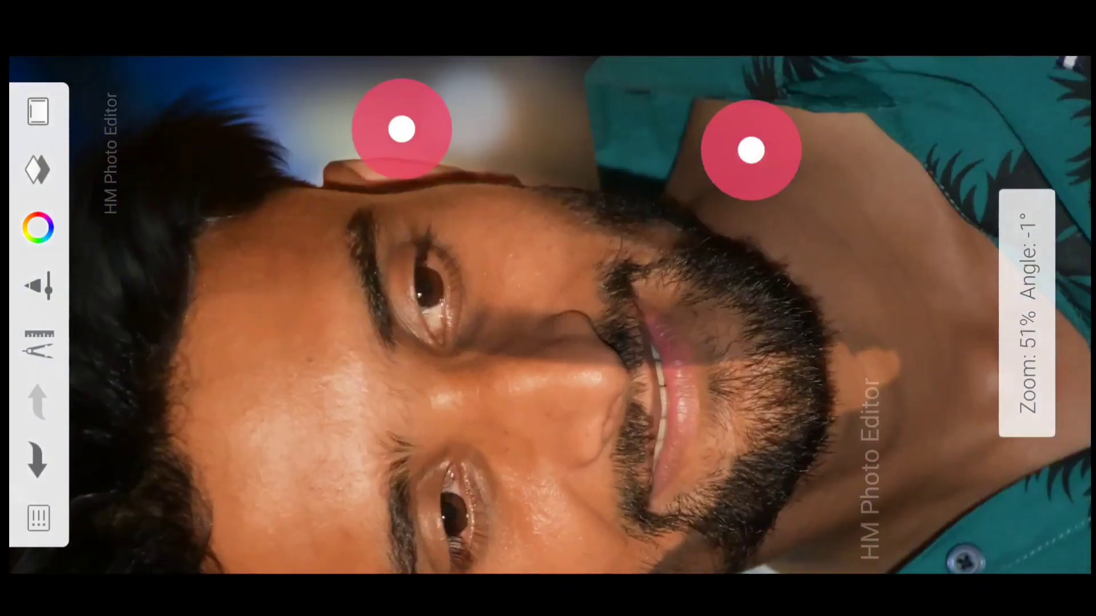
- Paint peach tone over the neck below the beard down to the collar
left_click_drag(628, 276, 712, 333)
scroll(422, 170, "up", 2)
scroll(423, 170, "down", 2)
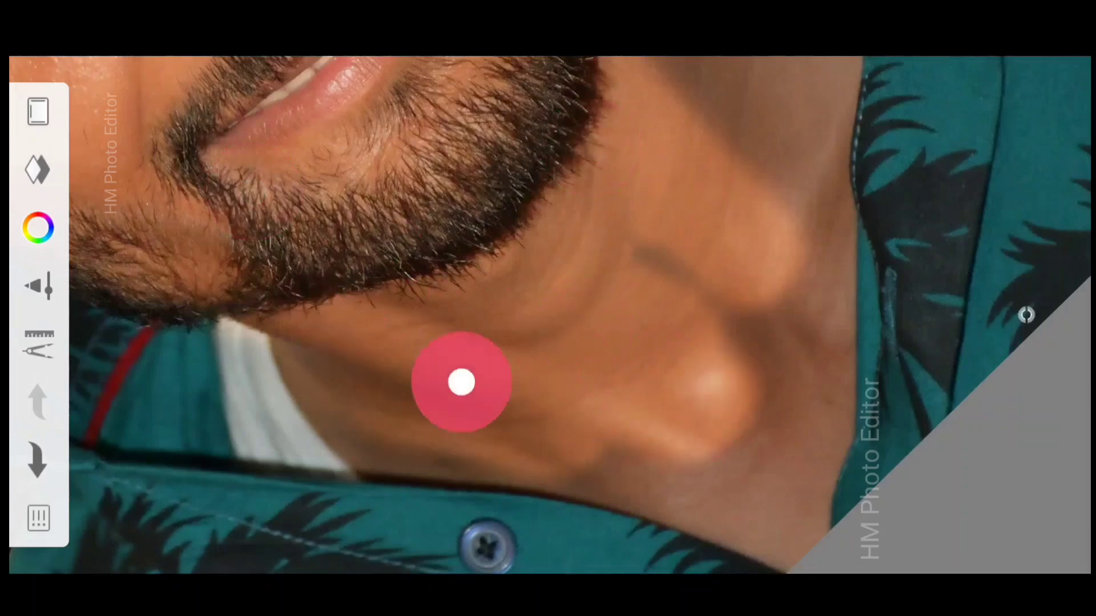
left_click_drag(459, 379, 738, 457)
scroll(624, 332, "down", 2)
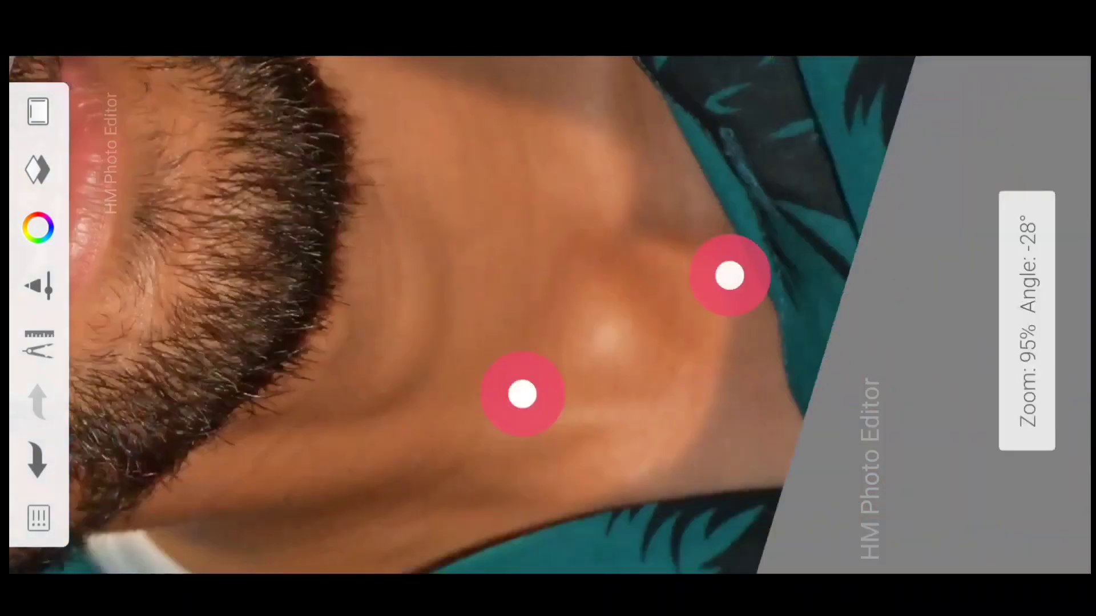
left_click_drag(521, 391, 357, 183)
scroll(593, 330, "down", 2)
scroll(532, 376, "up", 3)
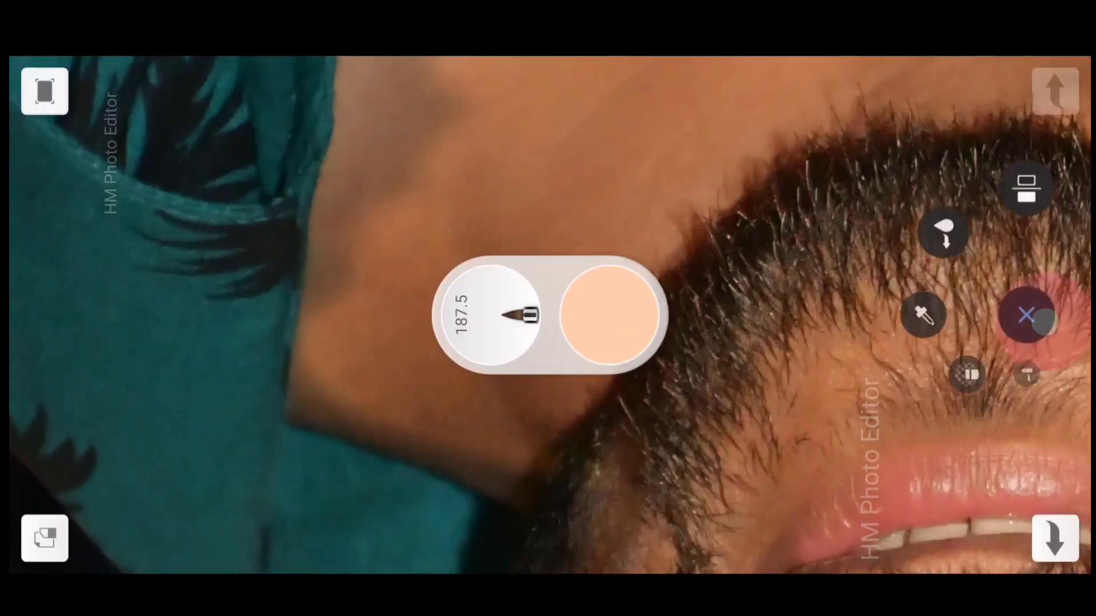
scroll(589, 139, "up", 2)
mouse_move(633, 418)
left_mouse_down()
mouse_move(298, 164)
mouse_move(303, 139)
left_mouse_up()
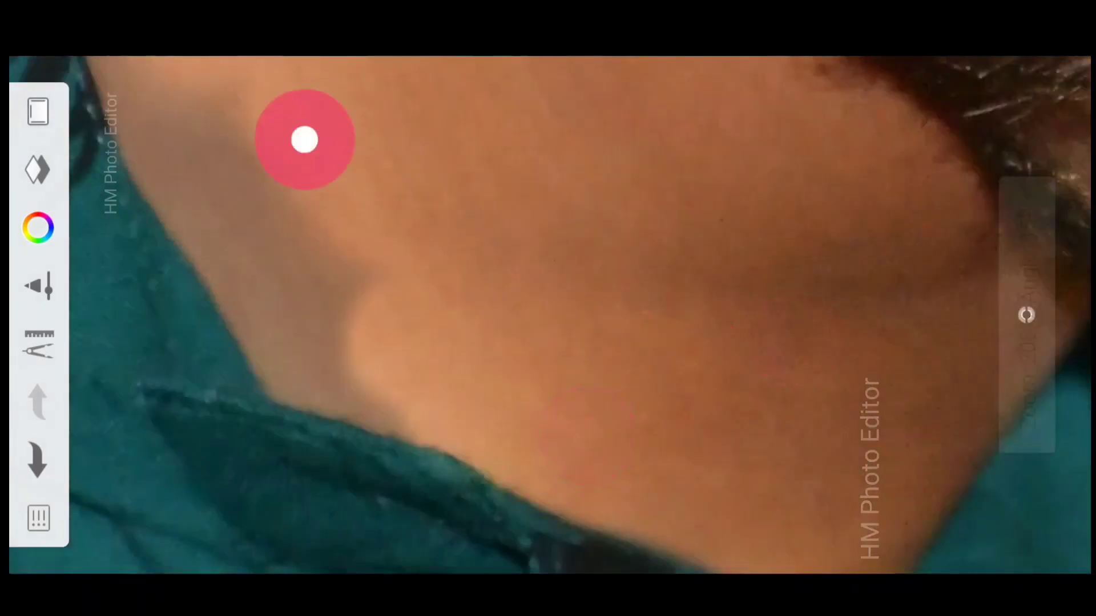
scroll(551, 277, "down", 2)
scroll(471, 118, "up", 2)
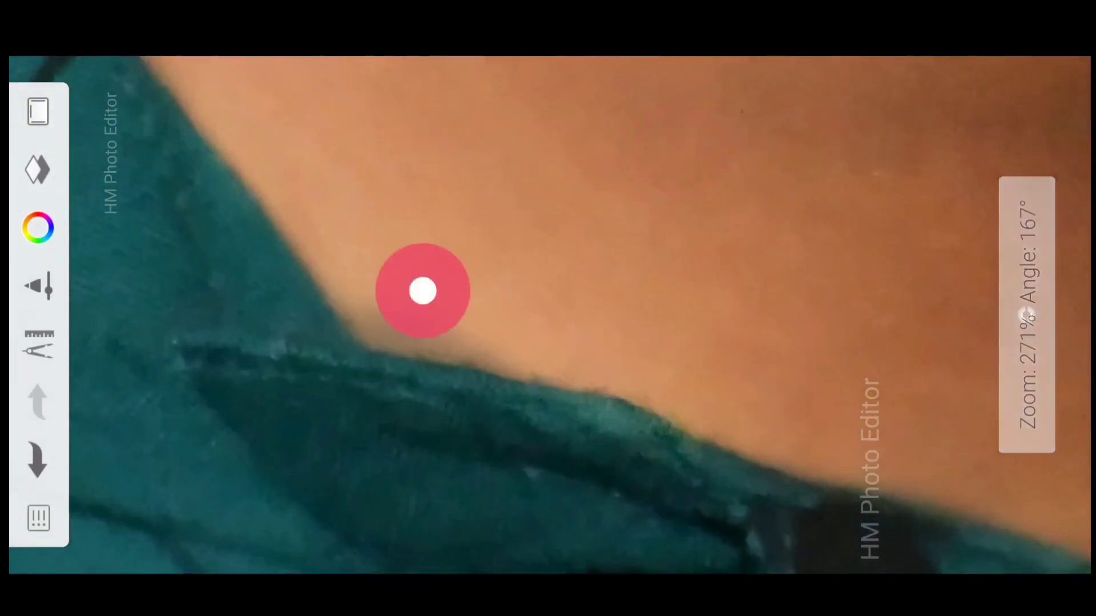
mouse_move(420, 289)
left_mouse_down()
mouse_move(436, 256)
mouse_move(344, 345)
left_mouse_up()
scroll(648, 236, "down", 3)
scroll(748, 198, "down", 2)
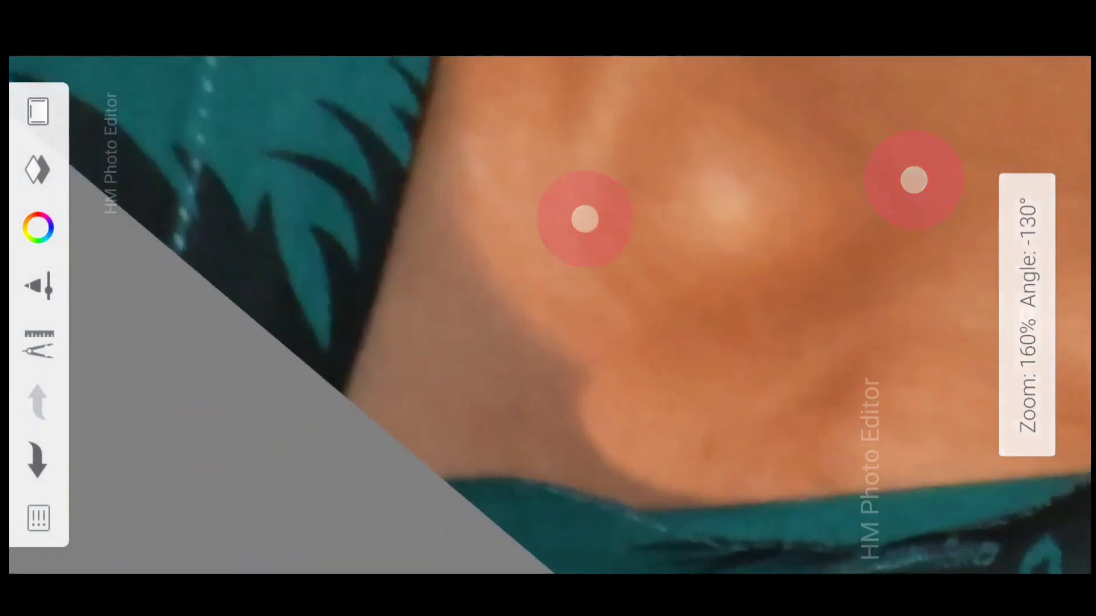
left_click_drag(585, 217, 450, 388)
scroll(651, 315, "up", 2)
scroll(651, 315, "down", 5)
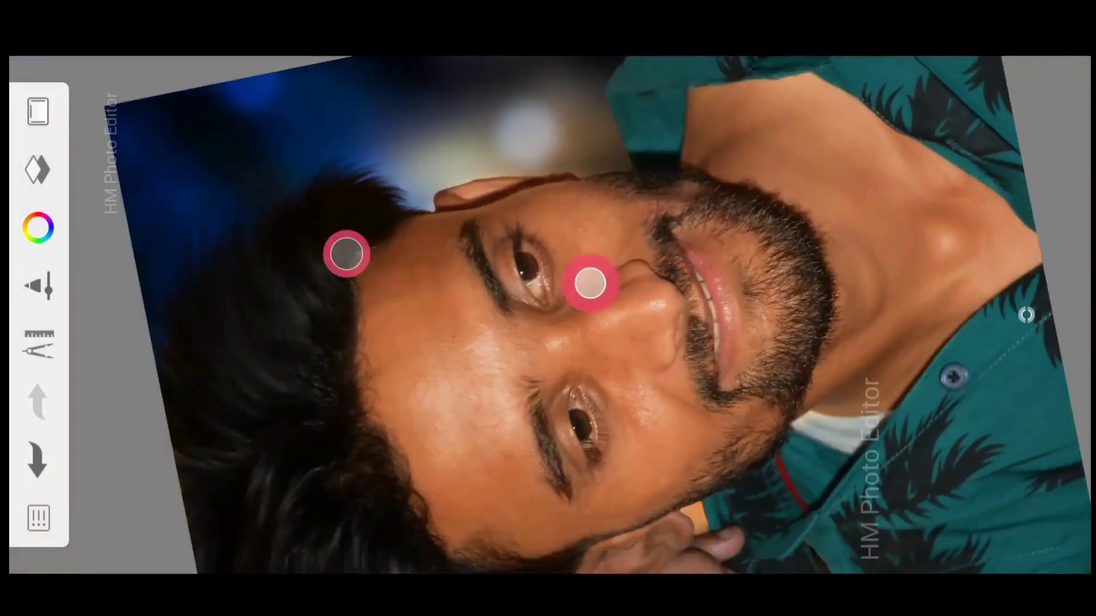
scroll(599, 199, "down", 3)
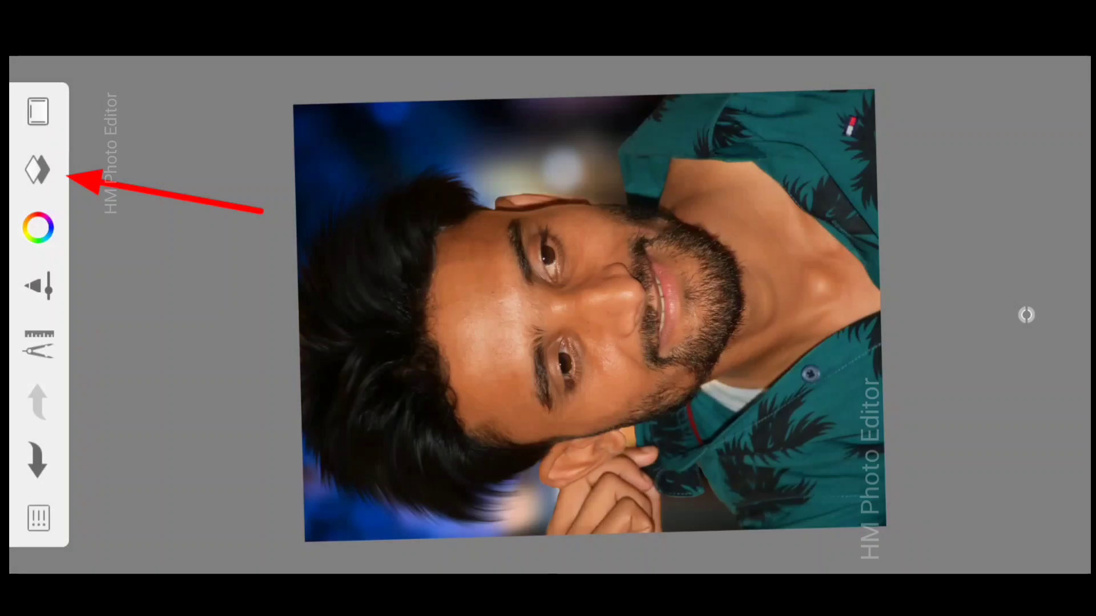
- Adjust the Soft Light layer's opacity, then merge all layers into one
left_click(38, 170)
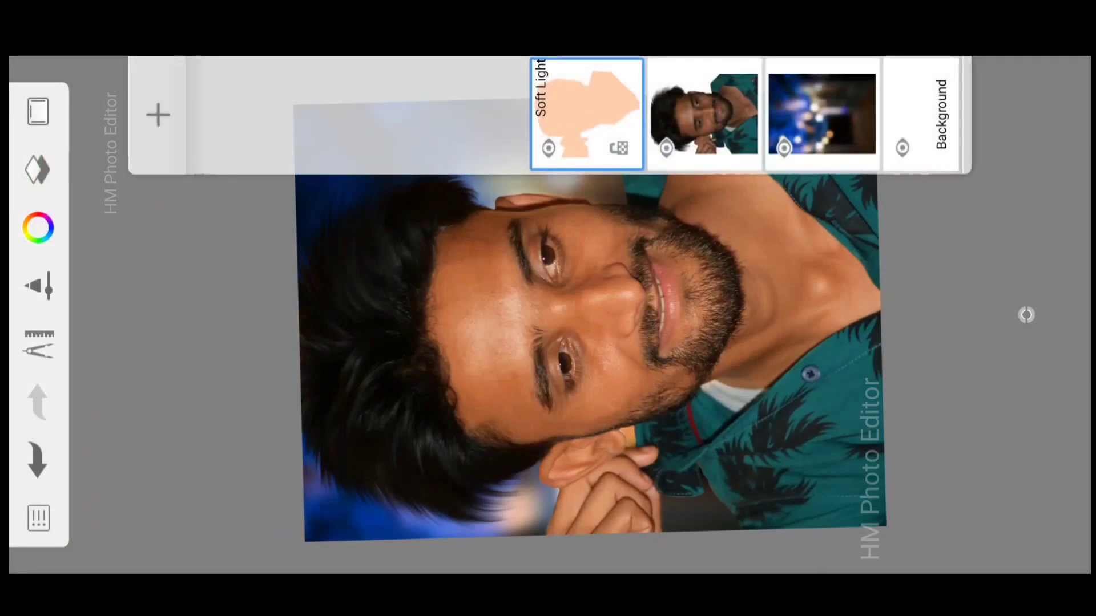
left_click(587, 97)
mouse_move(423, 150)
left_mouse_down()
mouse_move(604, 428)
mouse_move(643, 162)
mouse_move(734, 506)
mouse_move(677, 93)
left_mouse_up()
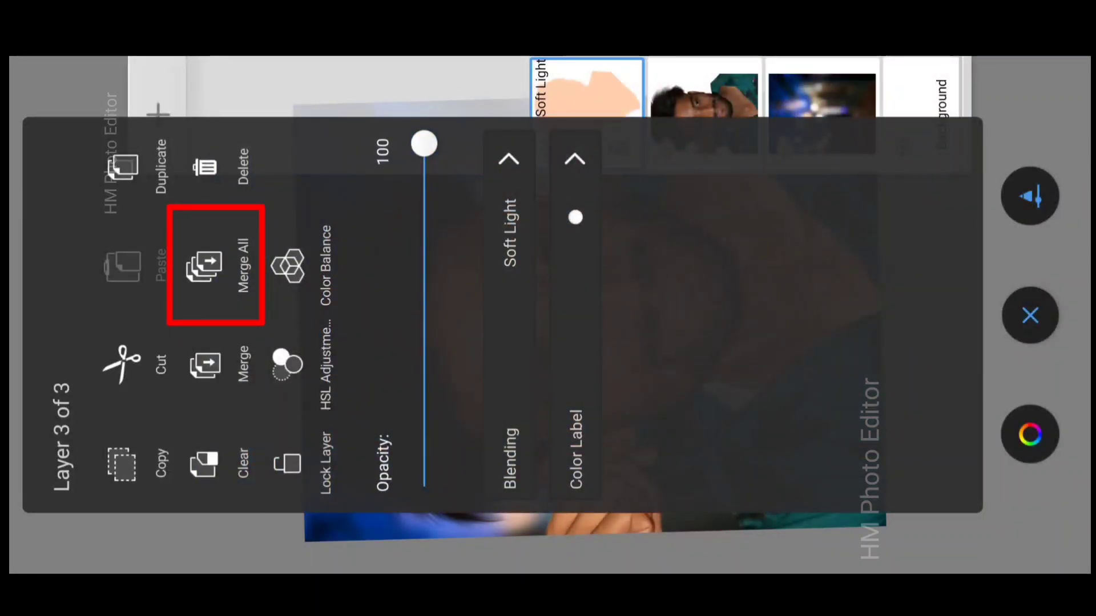
left_click(212, 264)
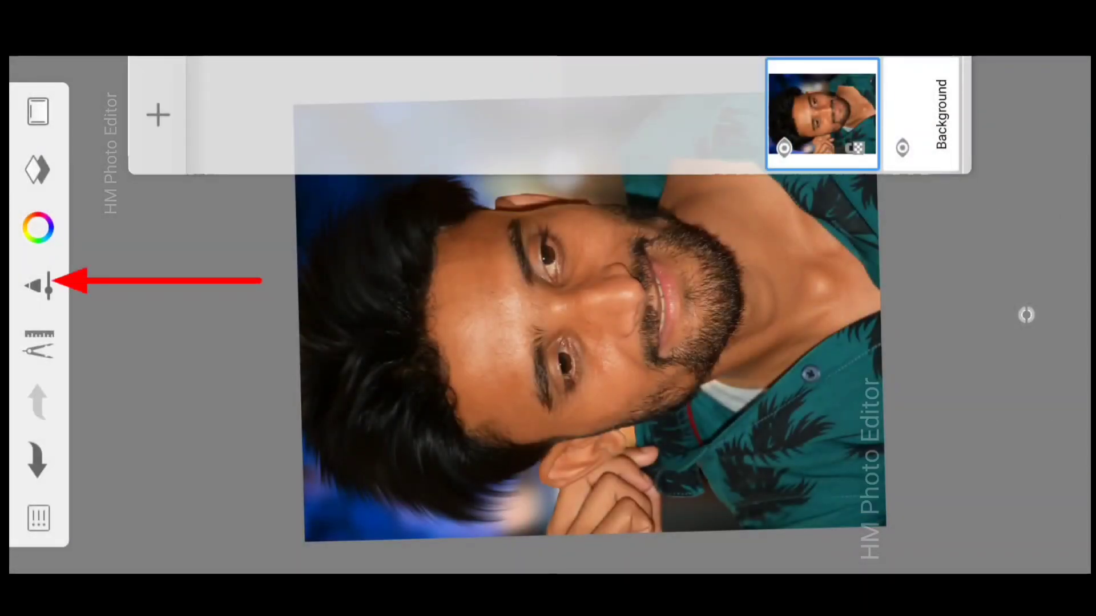
- Choose the Smudge Round Bristle Brush from the brush library
left_click(39, 284)
left_click(56, 386)
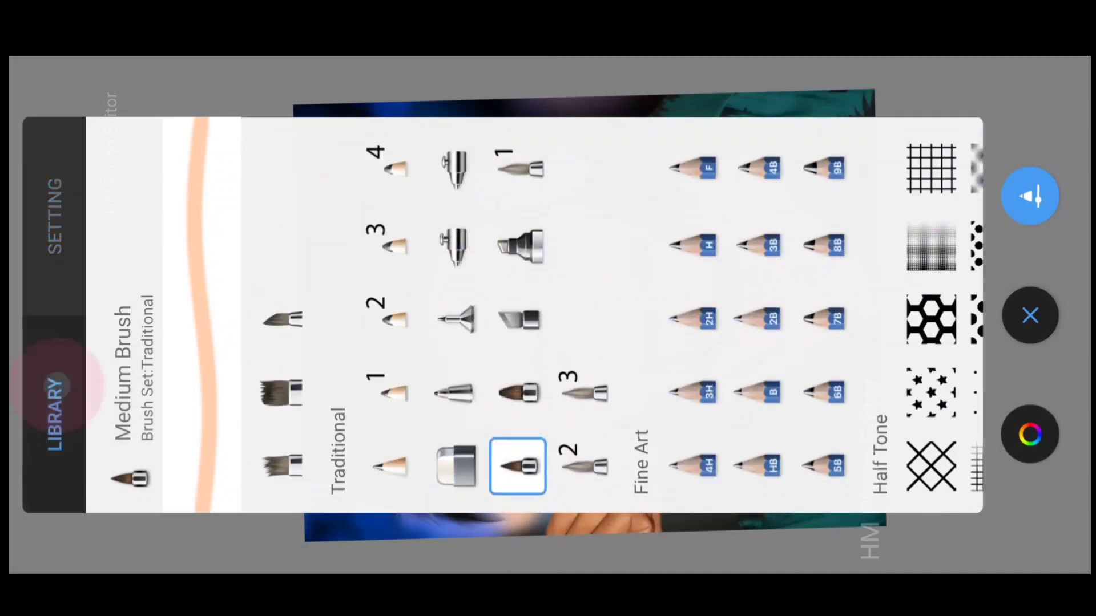
left_click_drag(799, 314, 275, 138)
left_click_drag(787, 171, 306, 159)
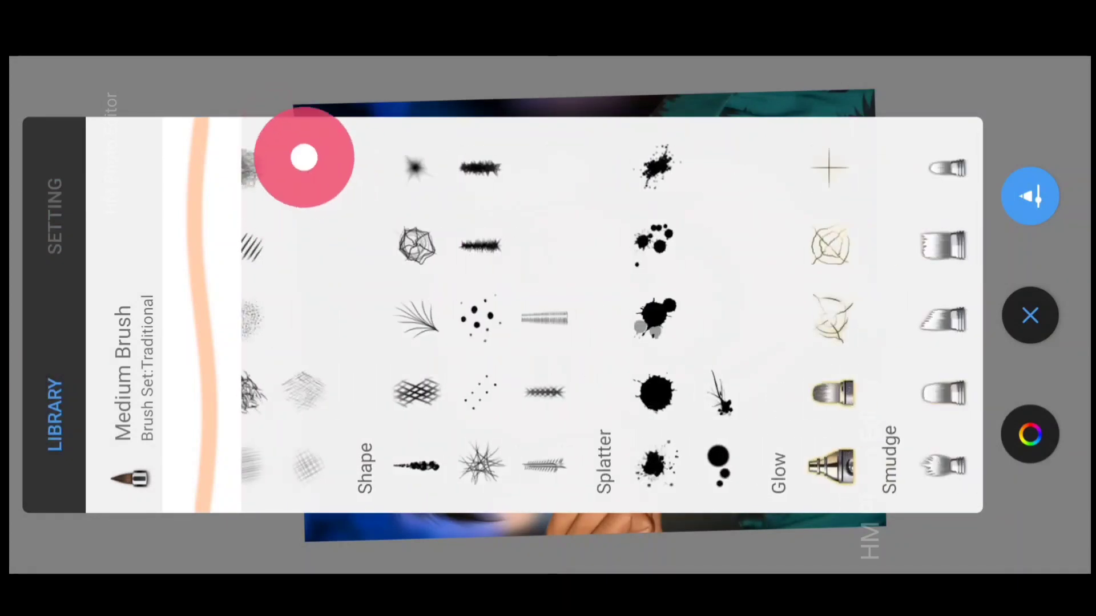
left_click_drag(521, 233, 403, 166)
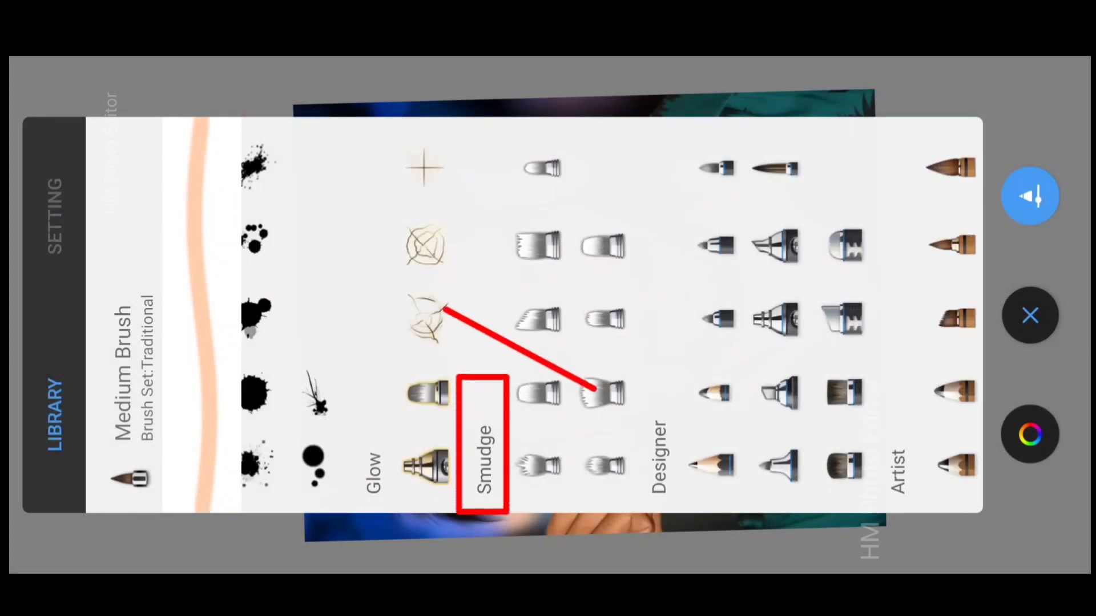
left_click(599, 392)
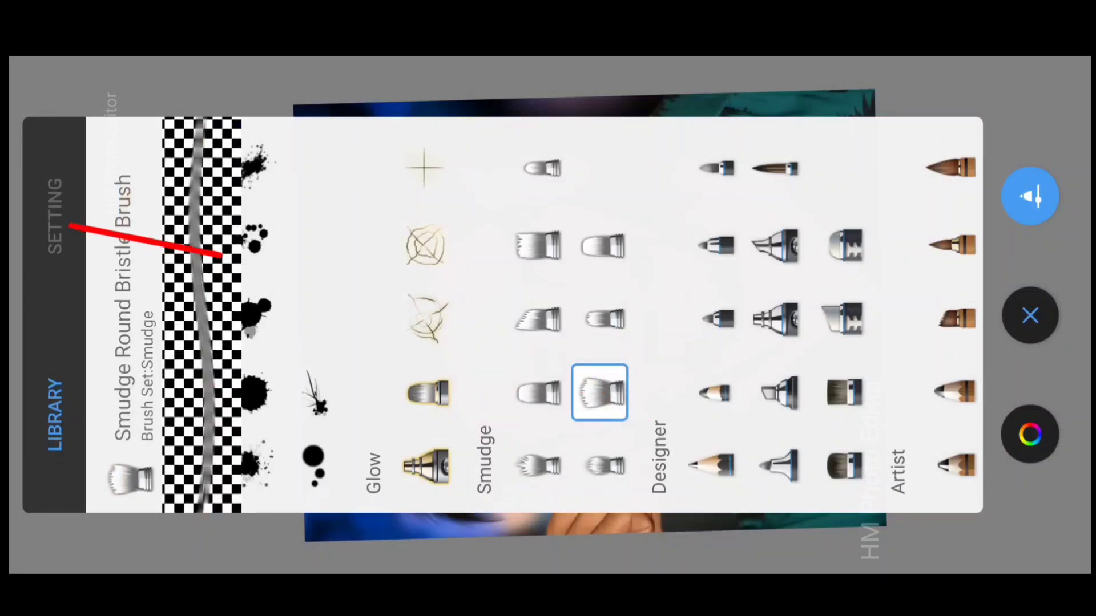
- Set the smudge brush to Strength 7%, Flow 3% and Size 21.8
left_click(53, 183)
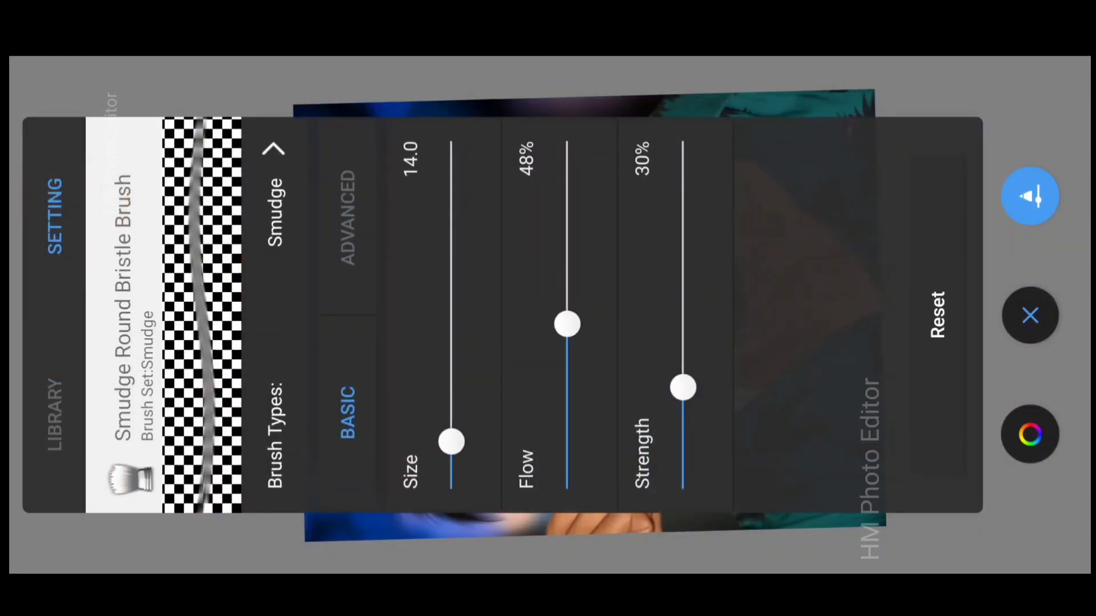
mouse_move(714, 394)
left_mouse_down()
mouse_move(719, 436)
mouse_move(735, 453)
left_mouse_up()
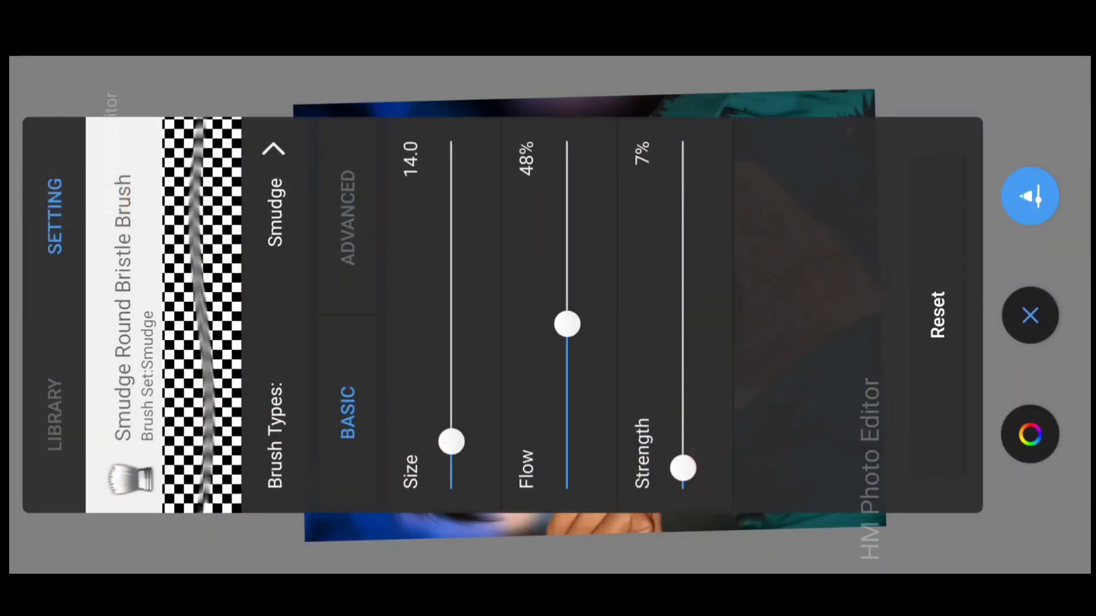
left_click_drag(567, 324, 621, 464)
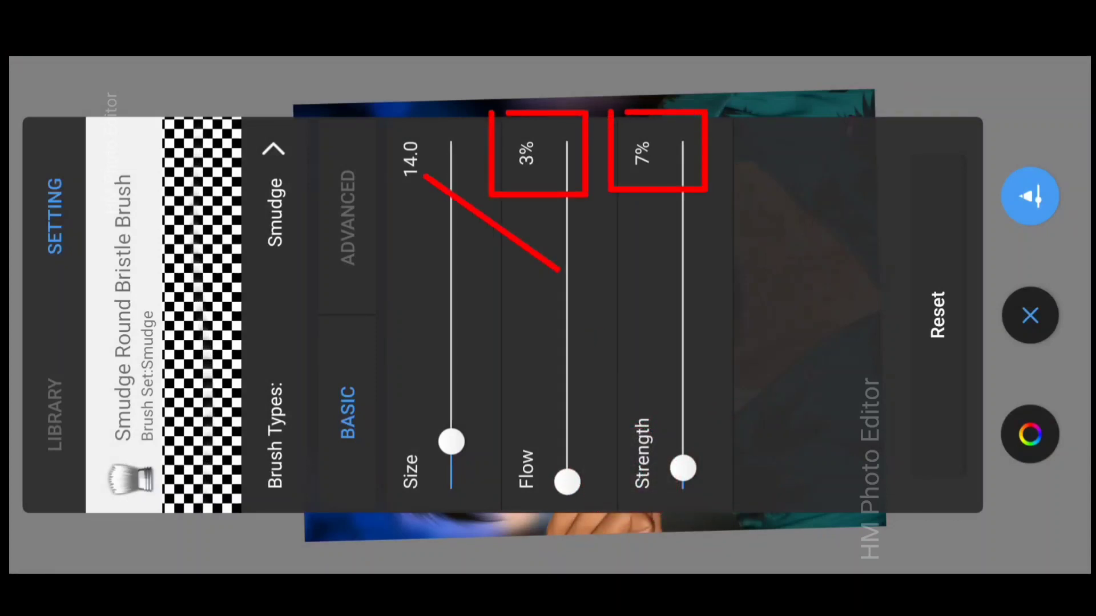
left_click_drag(451, 441, 493, 394)
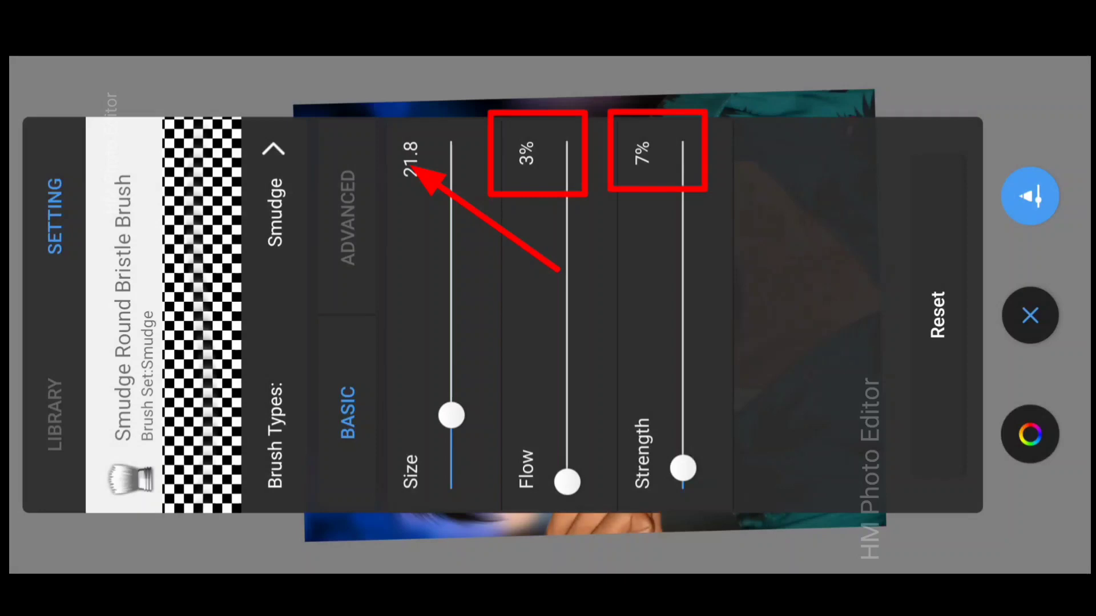
- Zoom in on the face and enlarge the smudge brush
left_click(1033, 311)
scroll(552, 223, "up", 5)
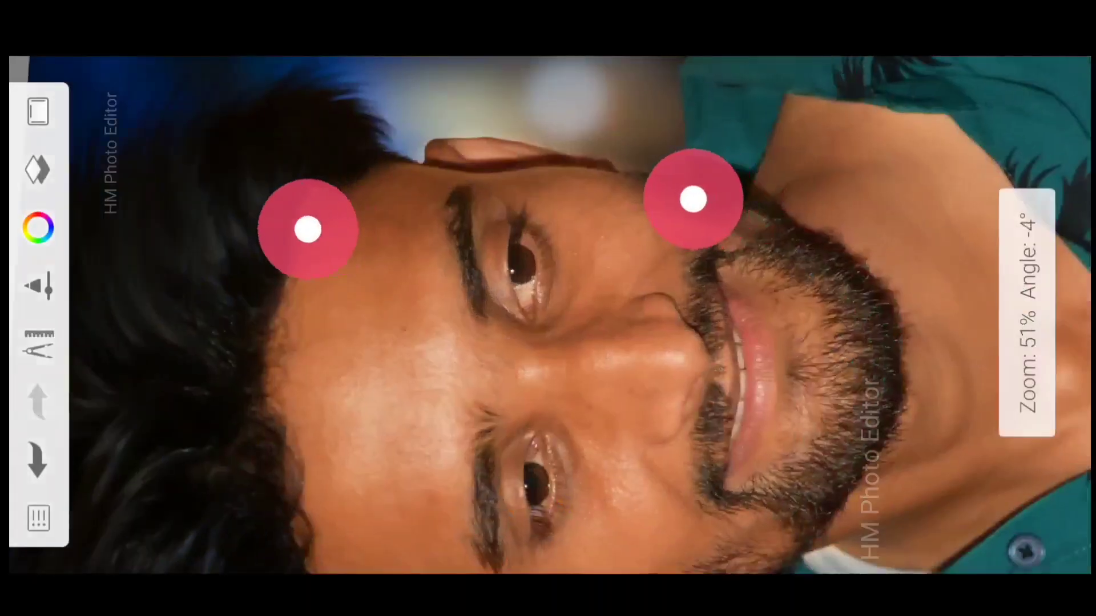
scroll(586, 179, "up", 3)
scroll(586, 179, "up", 3)
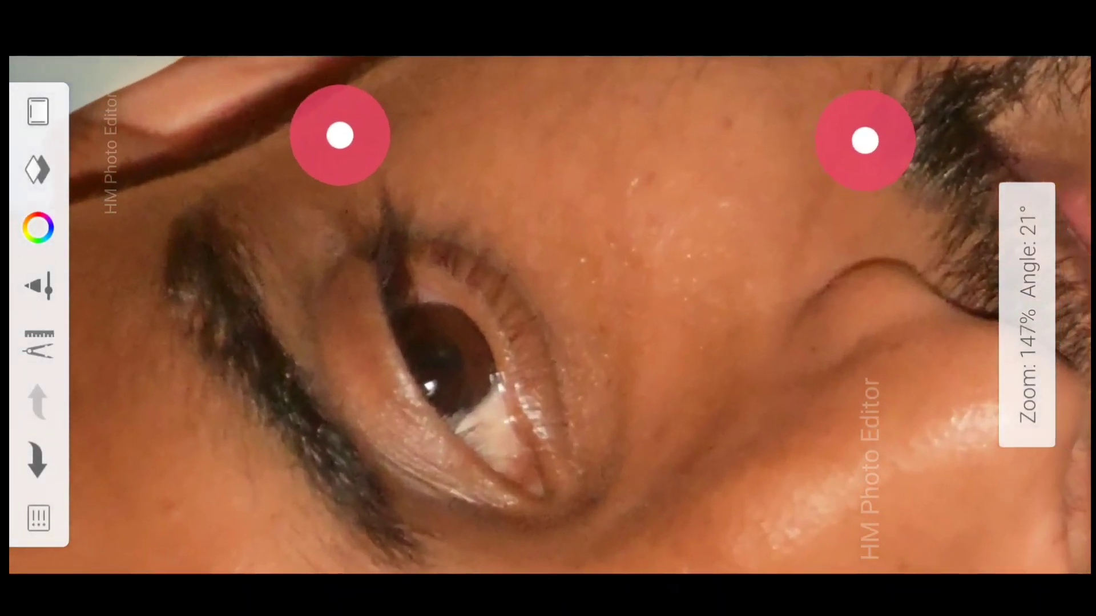
scroll(586, 179, "up", 2)
left_click(1027, 313)
left_click_drag(513, 291, 546, 180)
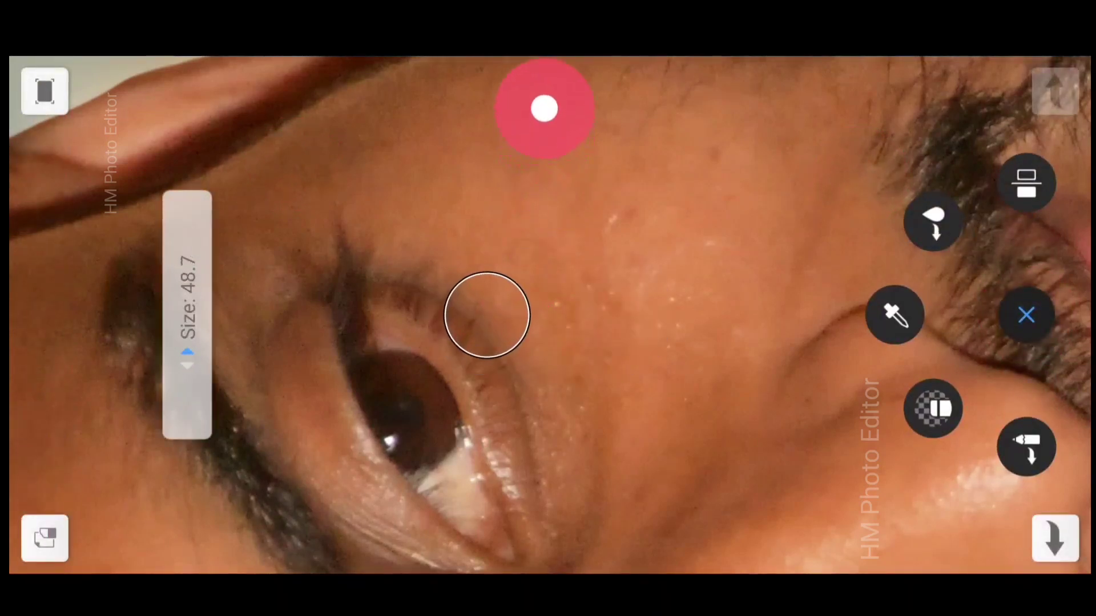
- Smudge the forehead and the skin above the eyebrow, then reframe toward the cheek
scroll(536, 196, "up", 5)
scroll(617, 257, "up", 1)
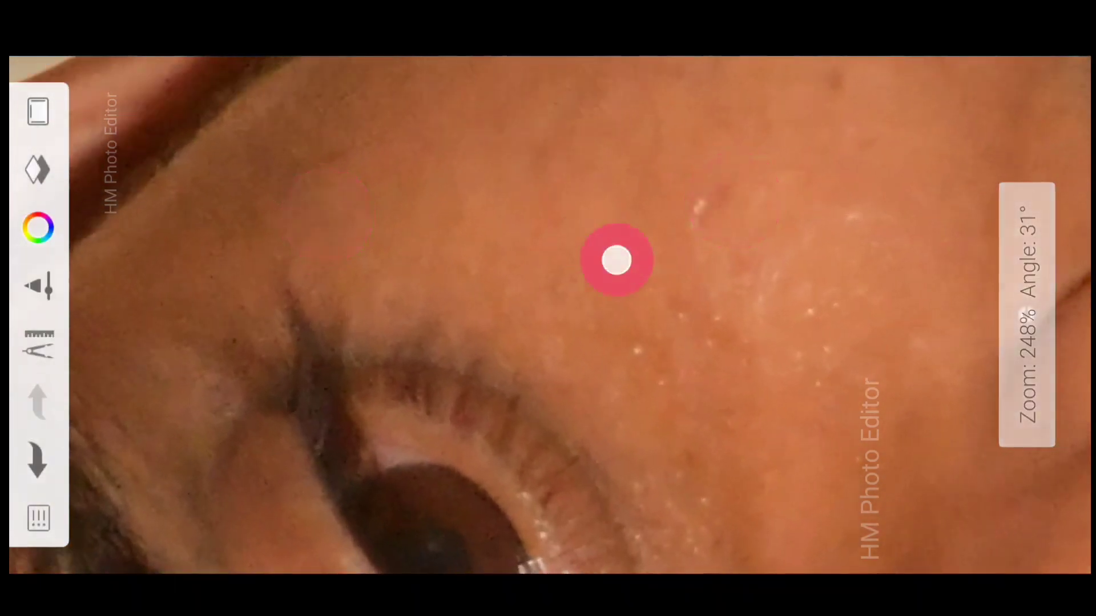
mouse_move(579, 147)
left_mouse_down()
mouse_move(471, 178)
mouse_move(530, 289)
left_mouse_up()
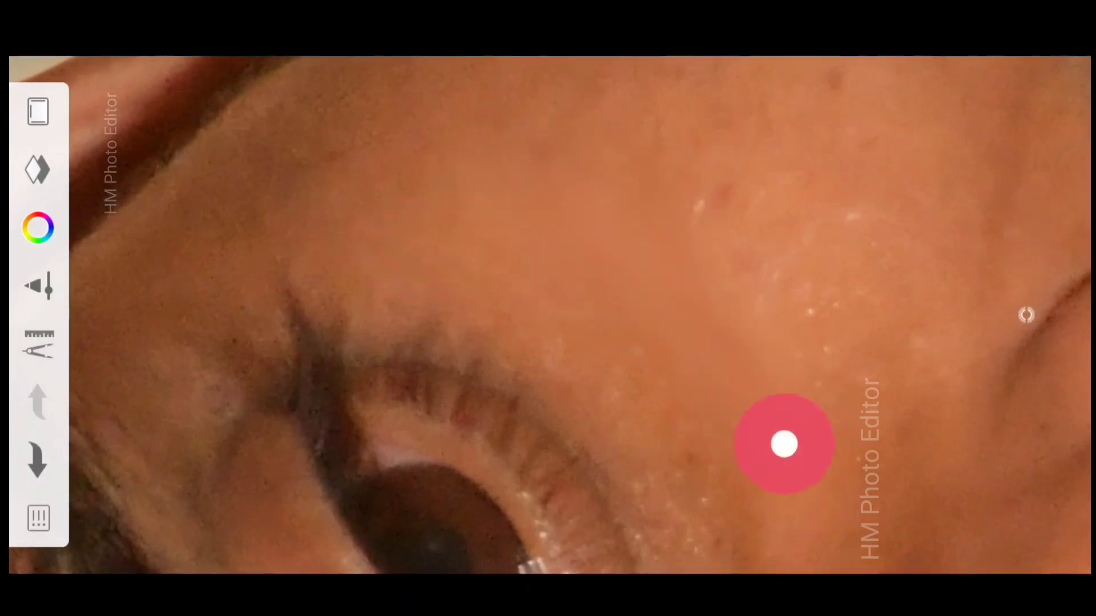
mouse_move(784, 444)
left_mouse_down()
mouse_move(782, 325)
mouse_move(696, 125)
mouse_move(795, 371)
left_mouse_up()
scroll(540, 225, "down", 2)
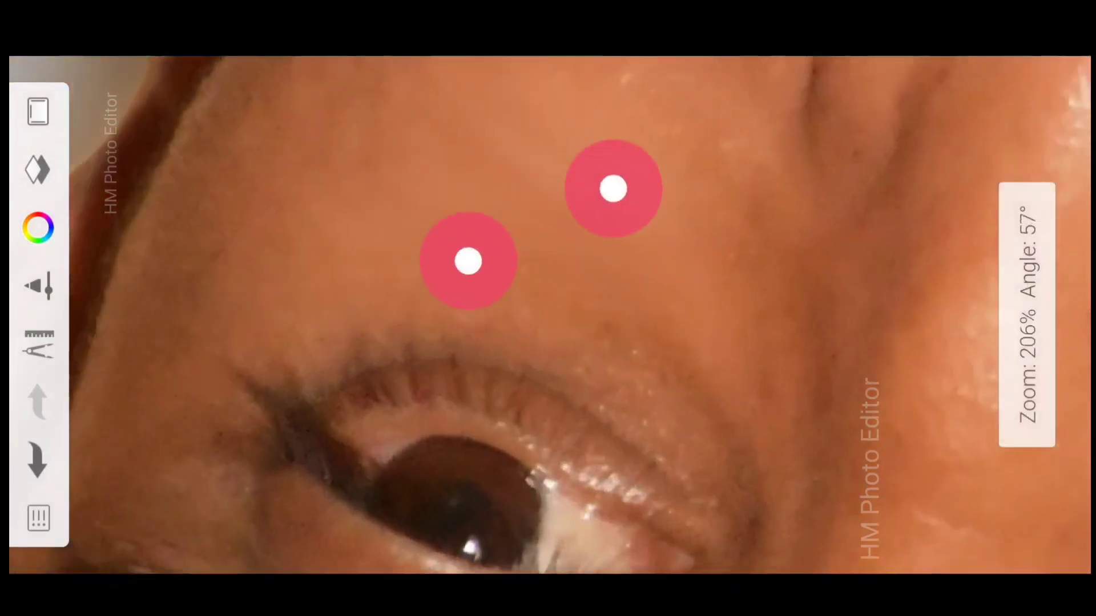
scroll(541, 224, "up", 2)
mouse_move(666, 342)
left_mouse_down()
mouse_move(479, 237)
mouse_move(540, 330)
left_mouse_up()
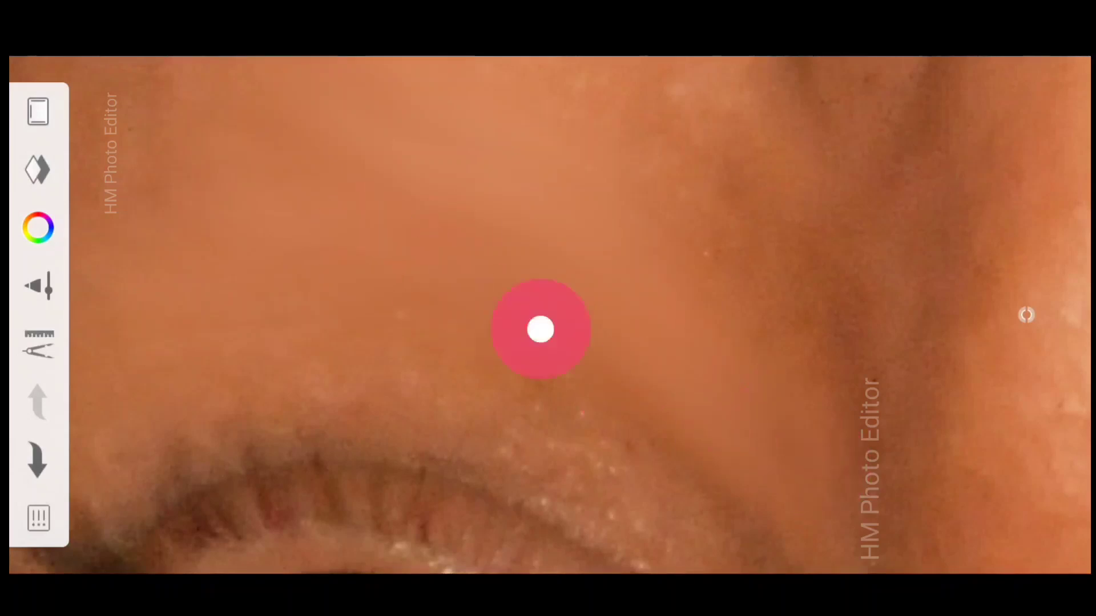
scroll(514, 257, "down", 4)
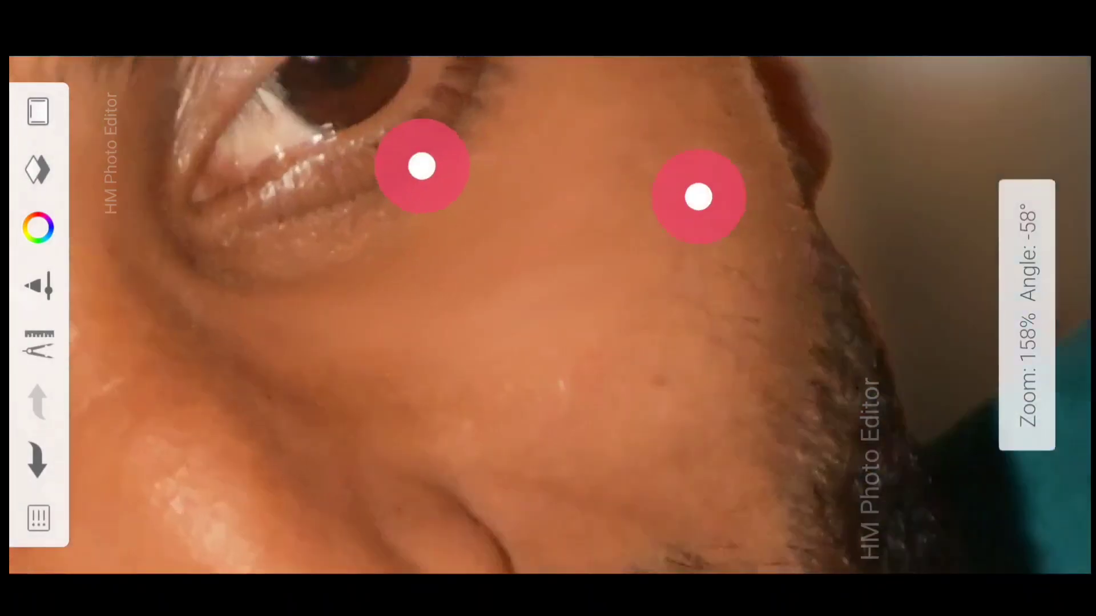
scroll(571, 171, "up", 4)
scroll(607, 165, "up", 1)
mouse_move(555, 354)
left_mouse_down()
mouse_move(369, 298)
mouse_move(836, 454)
mouse_move(925, 432)
left_mouse_up()
scroll(480, 155, "down", 1)
left_click_drag(780, 311, 685, 233)
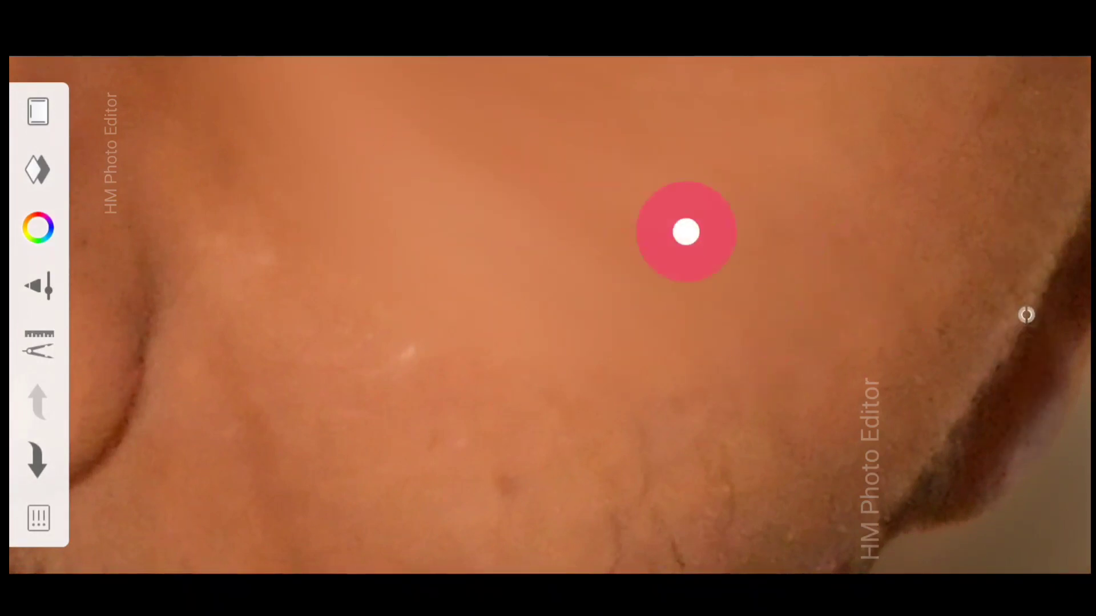
scroll(659, 277, "down", 3)
mouse_move(604, 353)
left_mouse_down()
mouse_move(651, 416)
mouse_move(513, 235)
mouse_move(394, 183)
mouse_move(375, 210)
left_mouse_up()
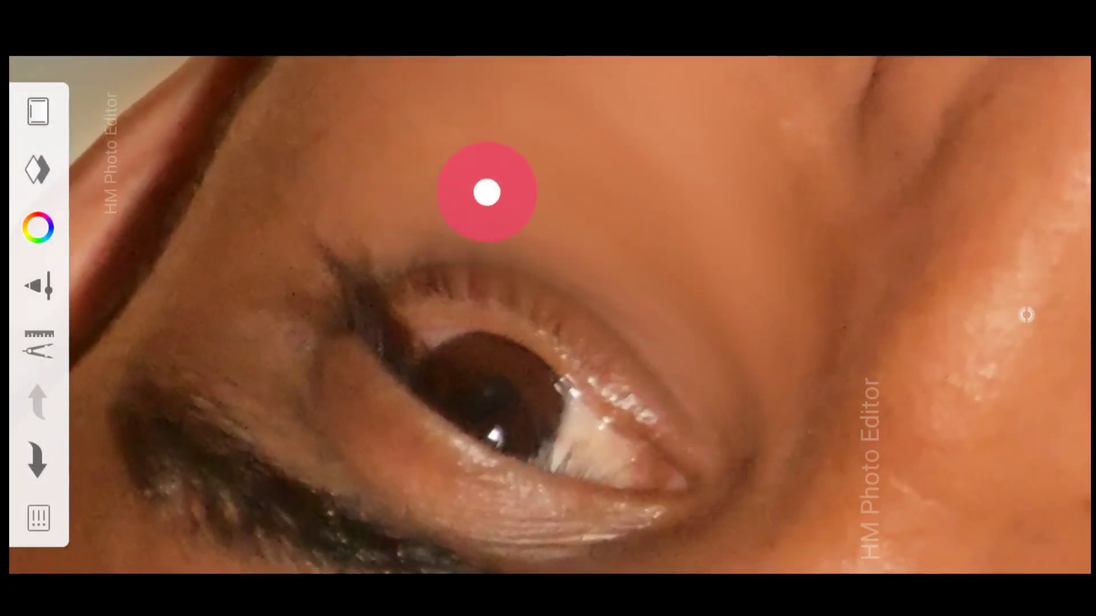
mouse_move(460, 183)
left_mouse_down()
mouse_move(559, 189)
mouse_move(409, 176)
mouse_move(234, 185)
mouse_move(516, 360)
mouse_move(415, 202)
left_mouse_up()
- Smudge the forehead skin near the eyebrow, rotating and zooming the close-up
left_click_drag(718, 228, 543, 340)
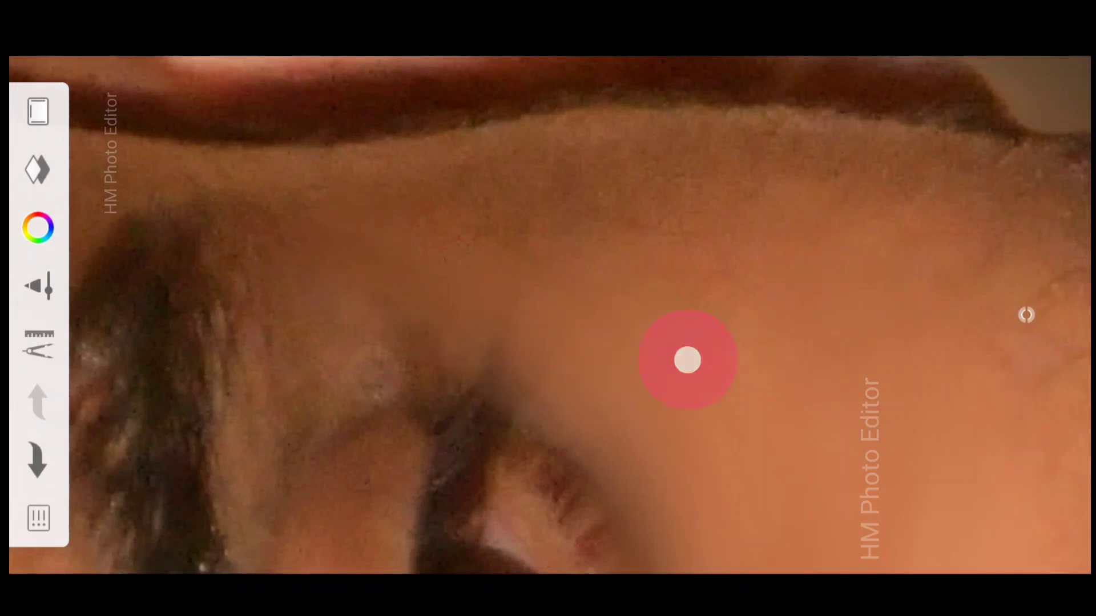
left_click(687, 359)
left_click_drag(724, 179, 361, 224)
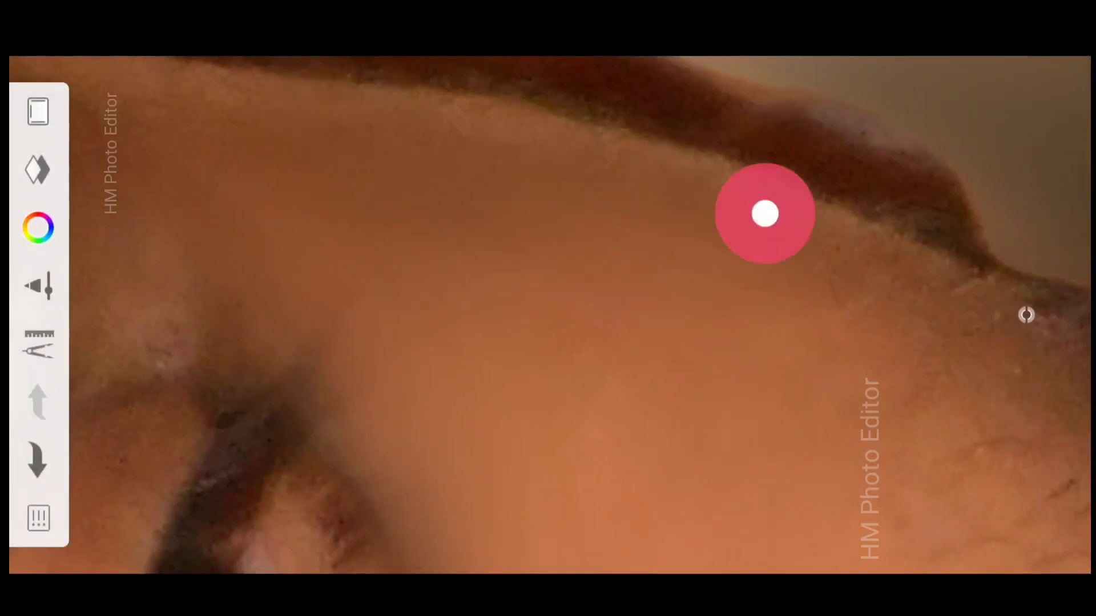
mouse_move(352, 262)
left_mouse_down()
mouse_move(429, 270)
mouse_move(786, 430)
left_mouse_up()
mouse_move(594, 171)
left_mouse_down()
mouse_move(399, 215)
mouse_move(574, 411)
left_mouse_up()
left_click_drag(590, 217, 710, 170)
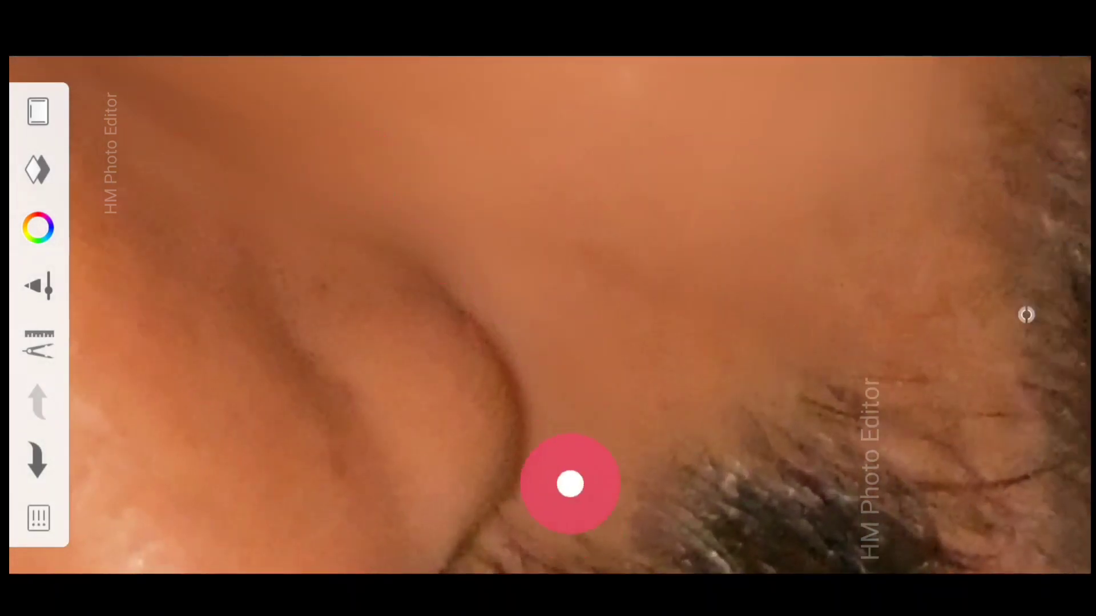
mouse_move(837, 285)
left_mouse_down()
mouse_move(748, 271)
mouse_move(875, 327)
left_mouse_up()
mouse_move(570, 324)
left_mouse_down()
mouse_move(695, 264)
mouse_move(793, 338)
left_mouse_up()
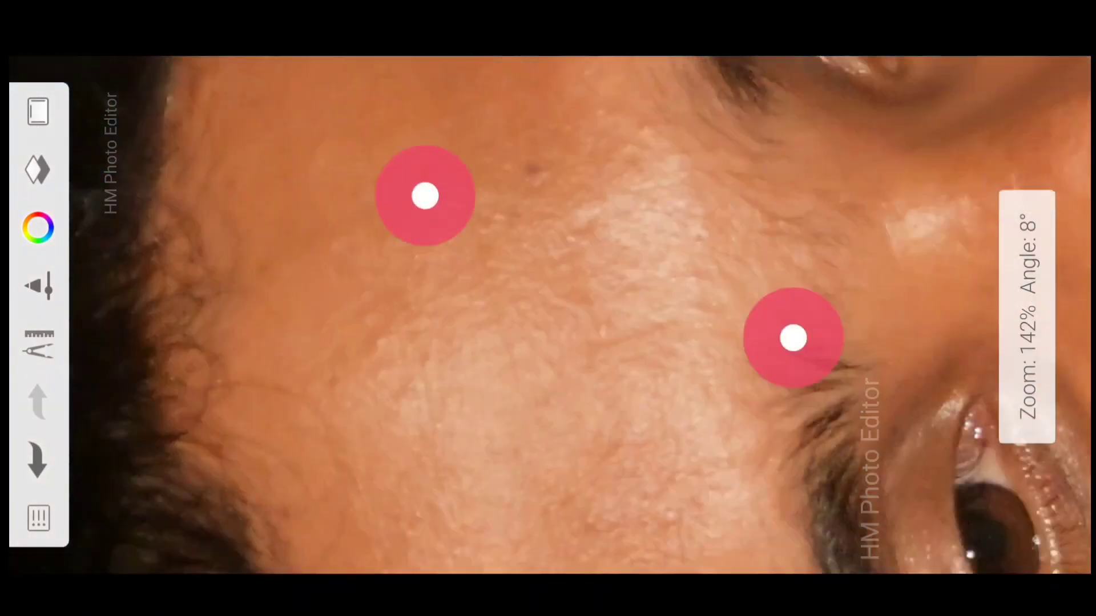
left_click_drag(376, 367, 311, 425)
- Smooth the temple and skin beside the eyebrow, check the neck, then view the whole portrait
left_click_drag(551, 209, 641, 467)
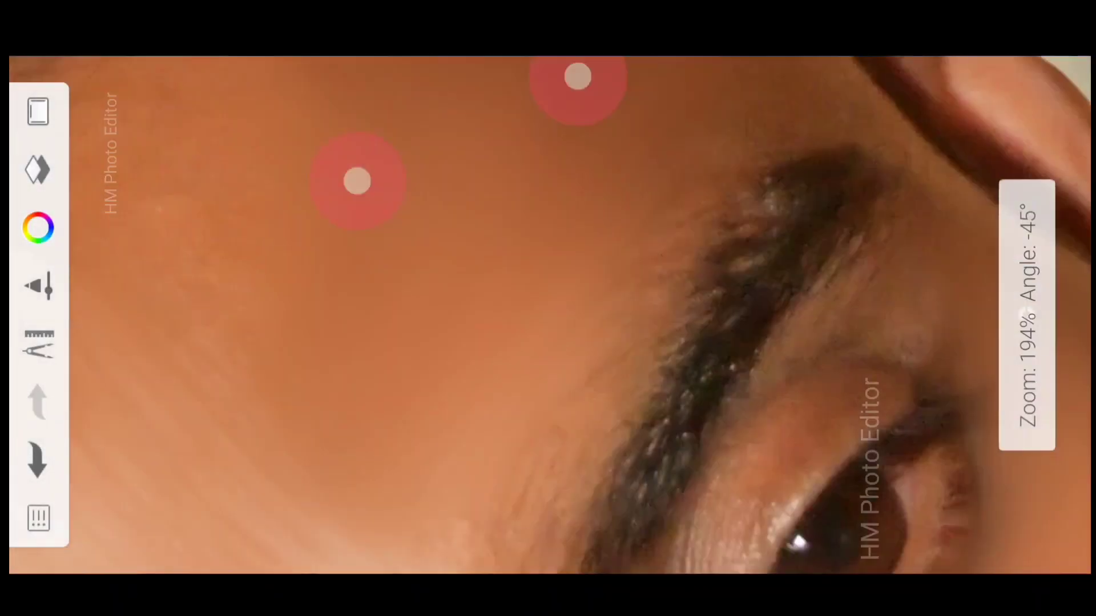
left_click_drag(358, 180, 575, 330)
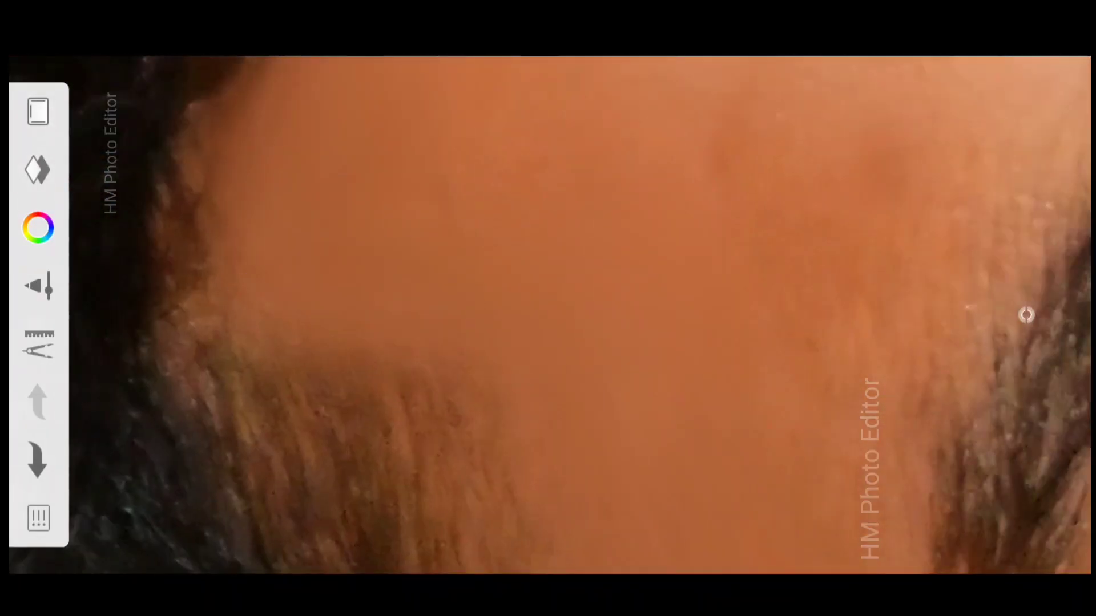
left_click_drag(171, 399, 261, 234)
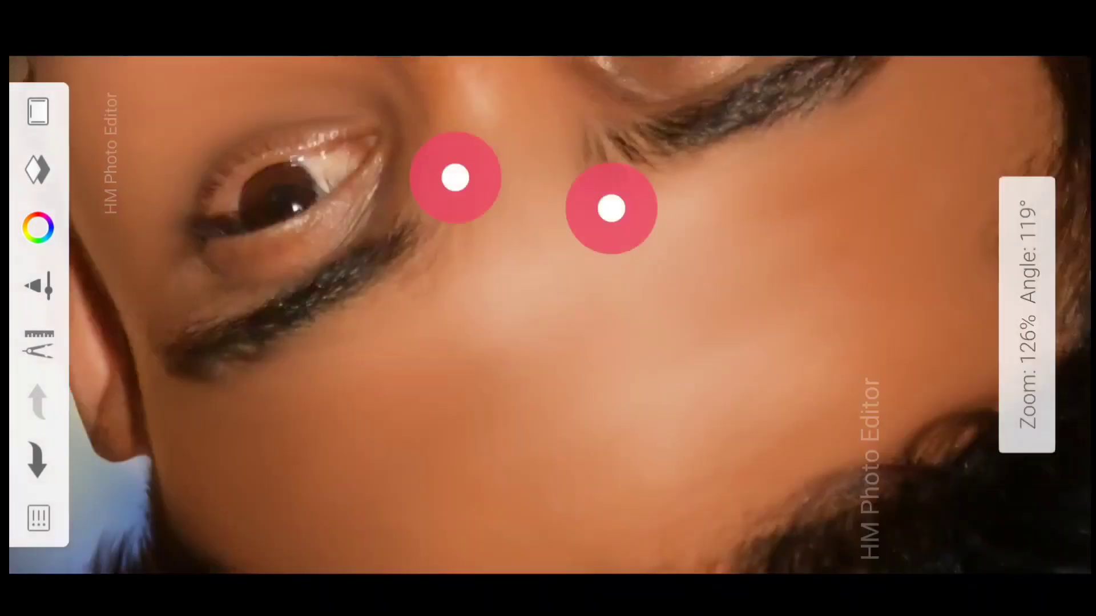
left_click_drag(611, 209, 736, 362)
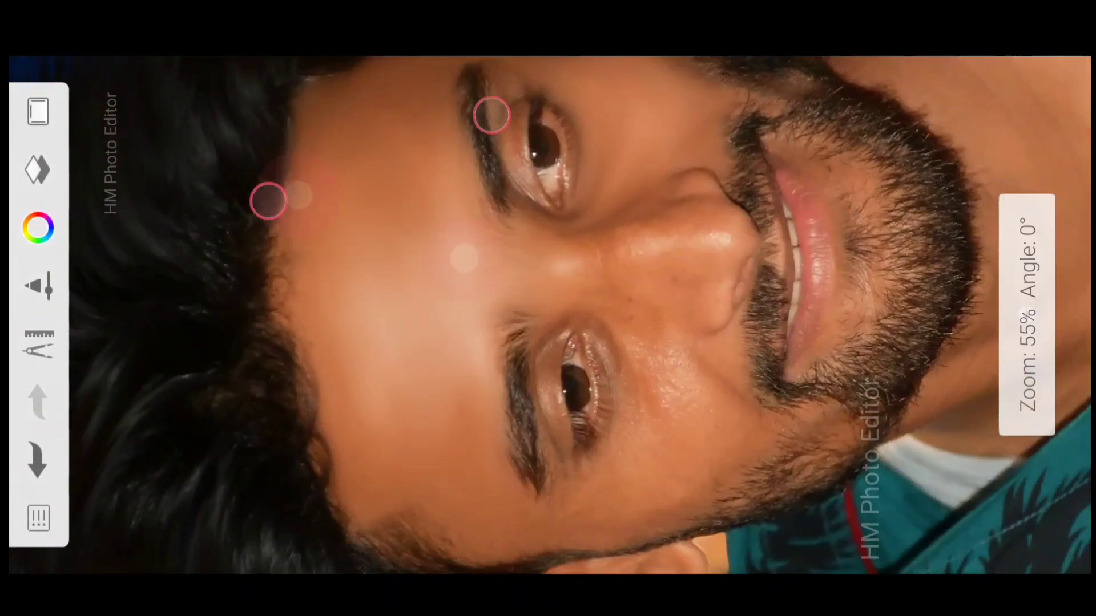
left_click_drag(490, 115, 762, 460)
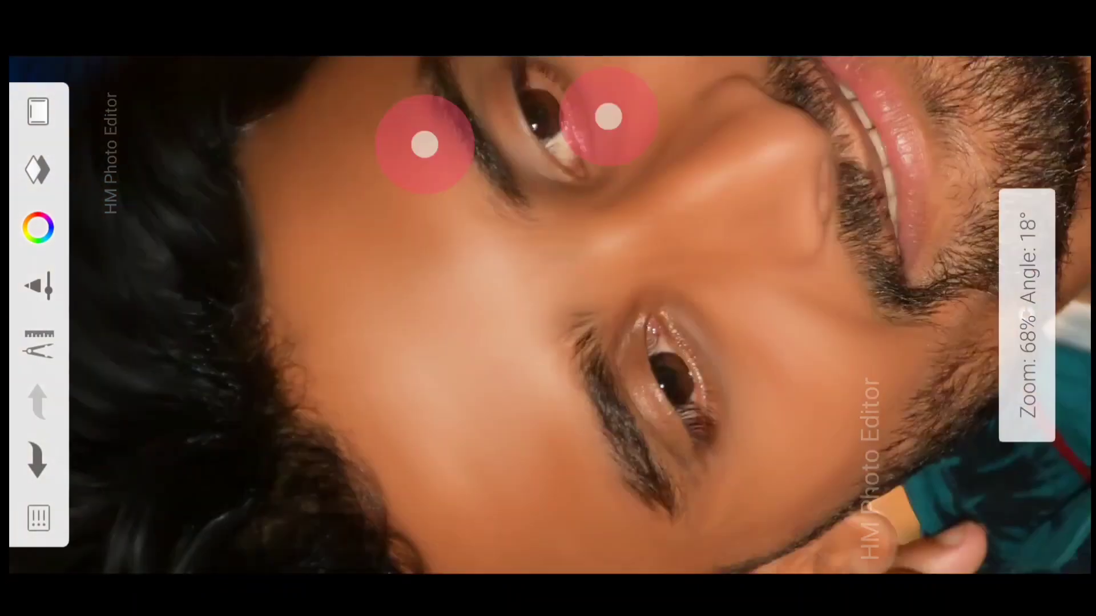
left_click_drag(608, 117, 713, 178)
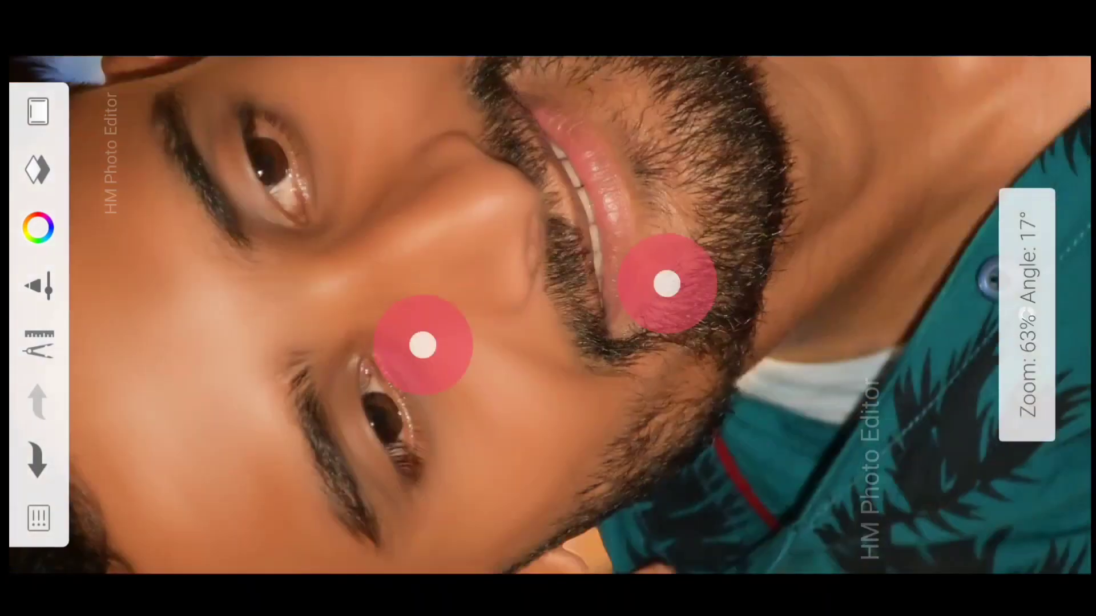
left_click_drag(422, 345, 543, 382)
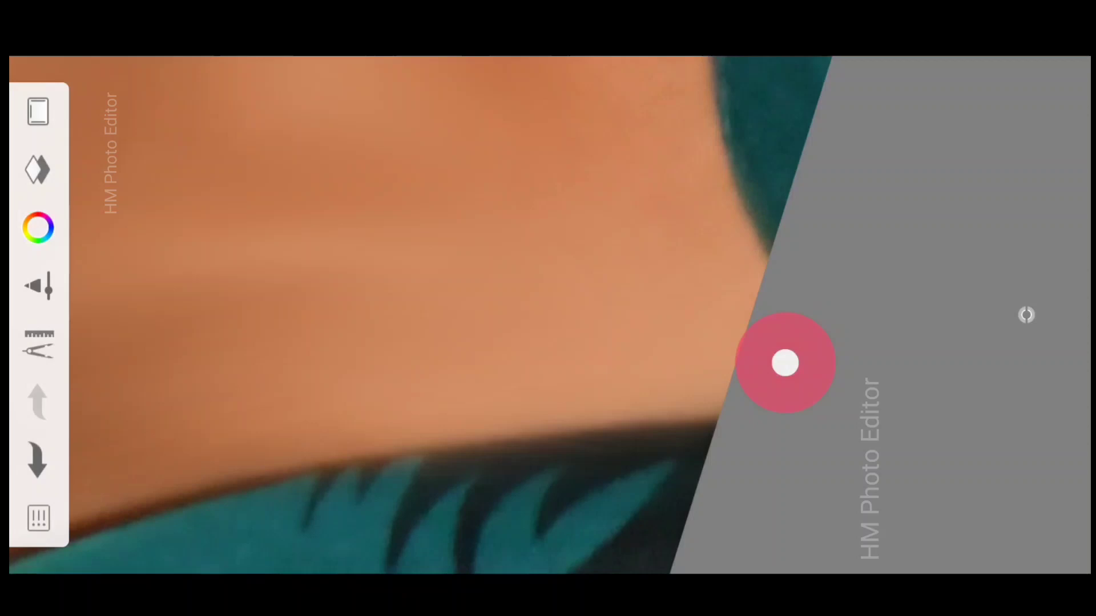
mouse_move(784, 362)
left_mouse_down()
mouse_move(811, 332)
mouse_move(968, 382)
mouse_move(577, 436)
mouse_move(548, 215)
mouse_move(761, 190)
left_mouse_up()
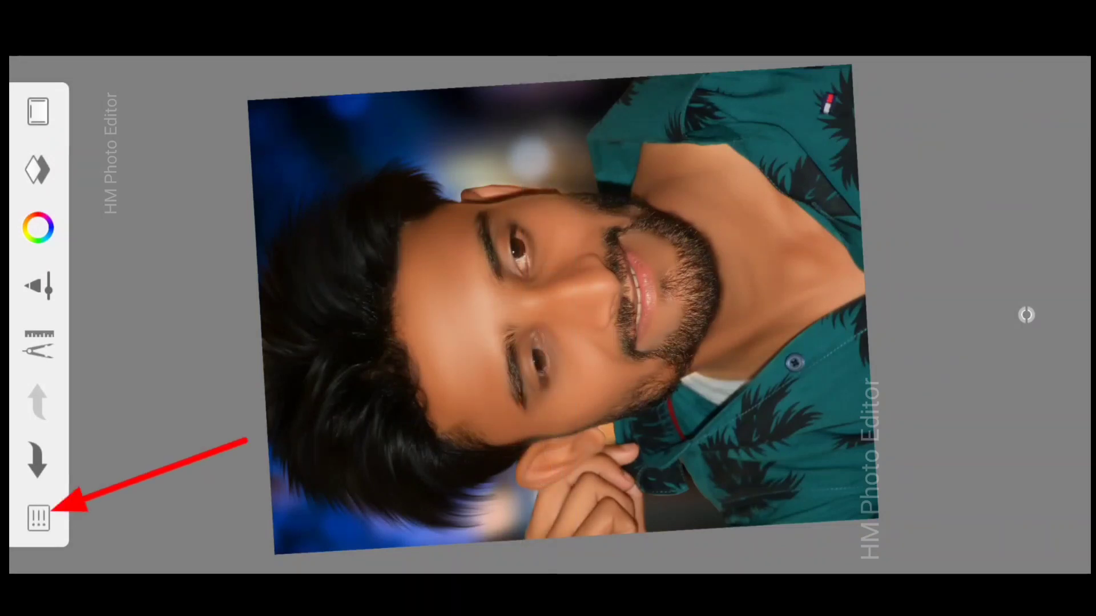
- Share the portrait via Share > Others to Lightroom with Add to Lr
left_click(38, 517)
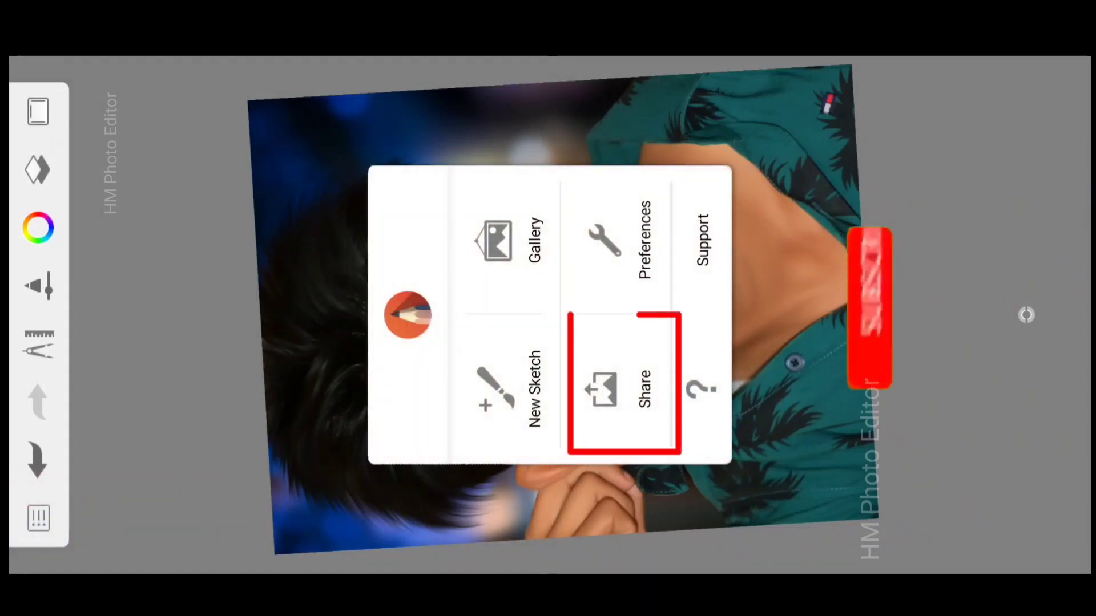
left_click(618, 375)
left_click(600, 256)
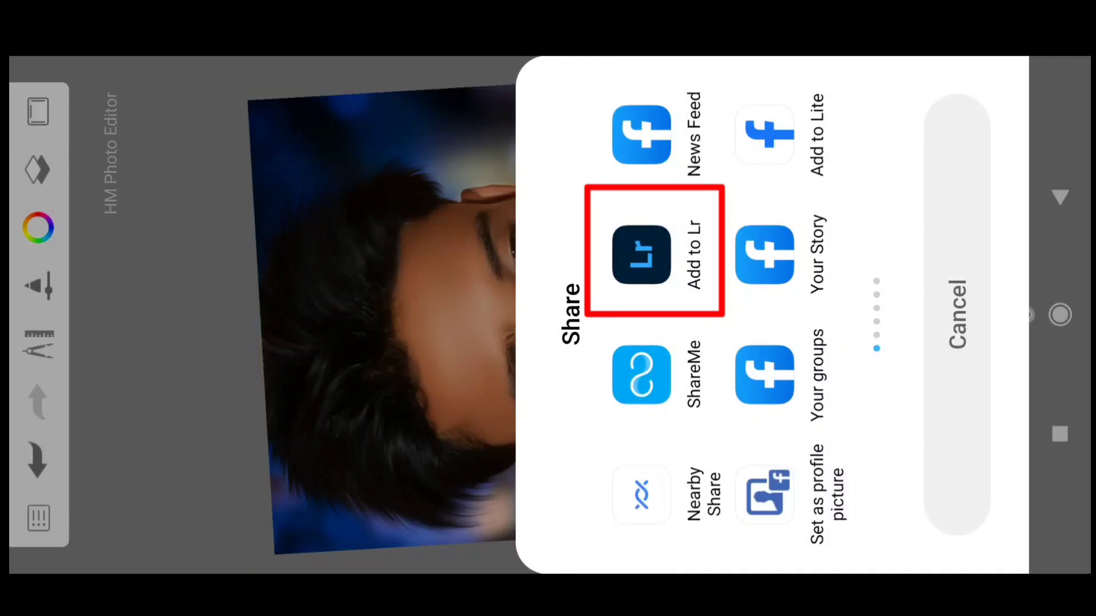
left_click(640, 254)
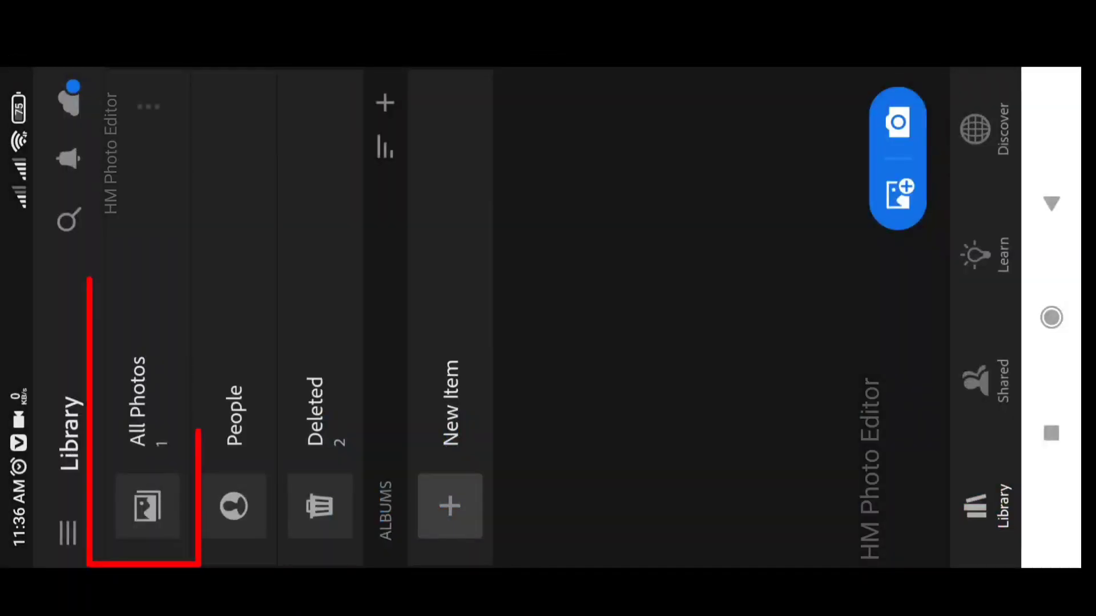
- Open the imported portrait from All Photos and show the Light adjustments
left_click(161, 275)
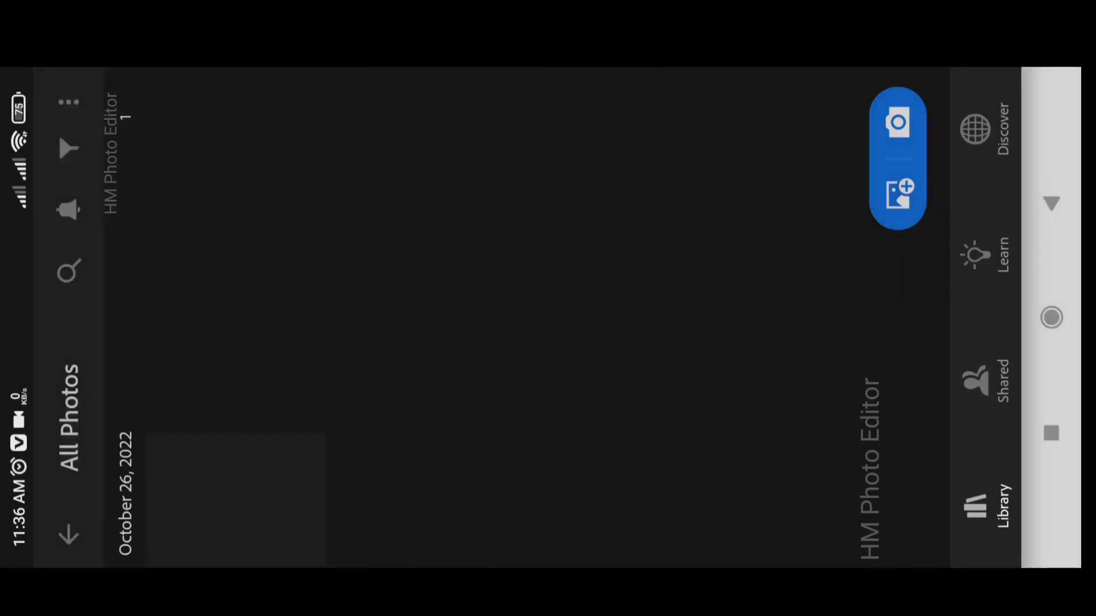
left_click(269, 497)
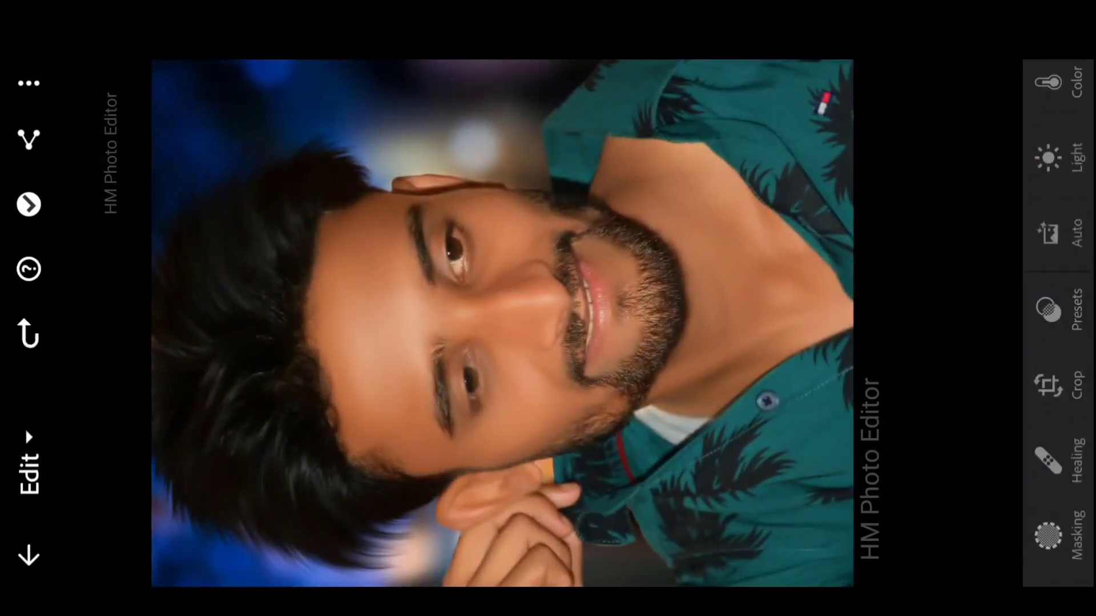
left_click_drag(1061, 154, 1061, 331)
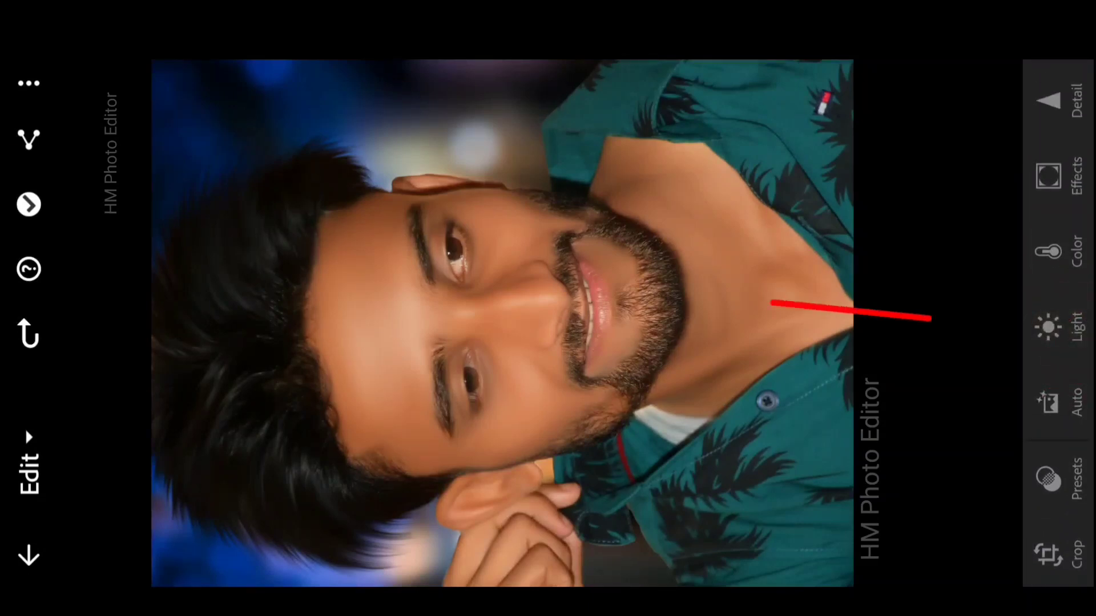
left_click(1052, 322)
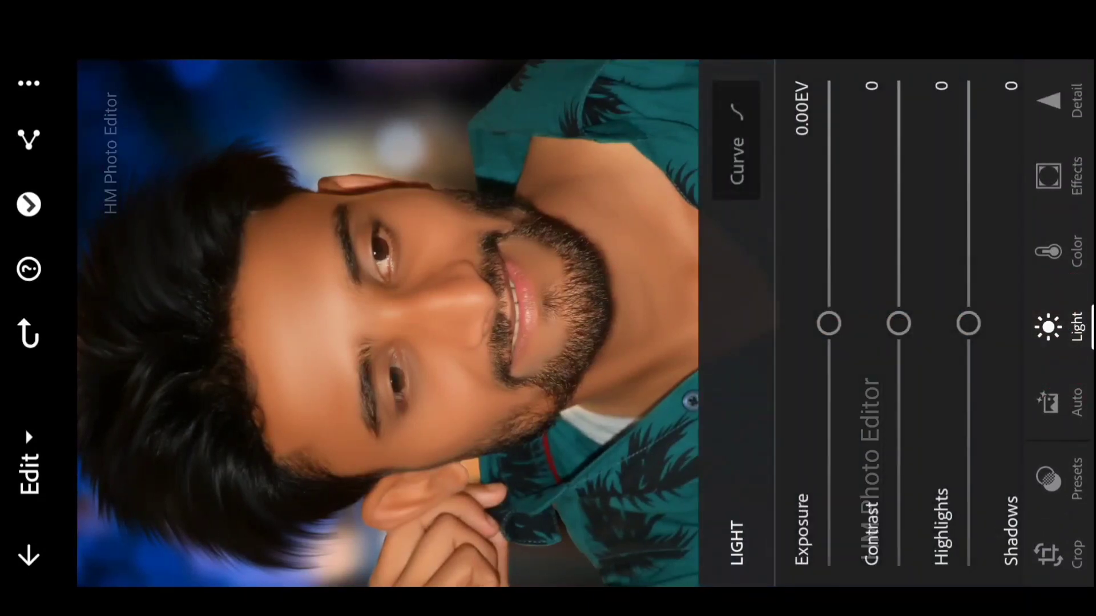
- Set Highlights -4, Shadows 35, Whites 23 and Blacks -22
left_click_drag(974, 203, 973, 206)
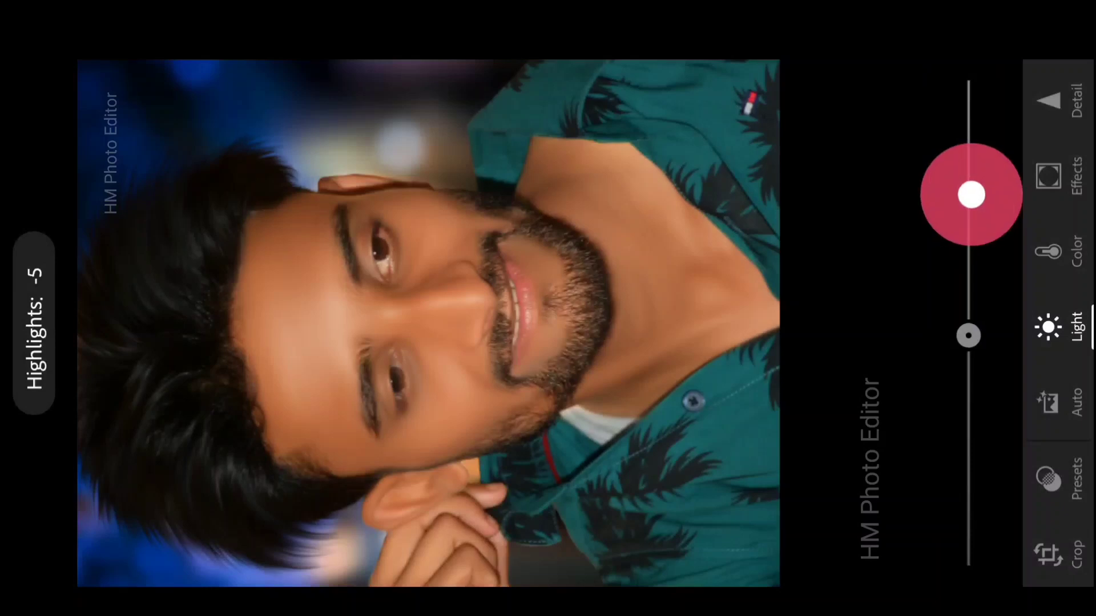
left_click_drag(917, 147, 749, 108)
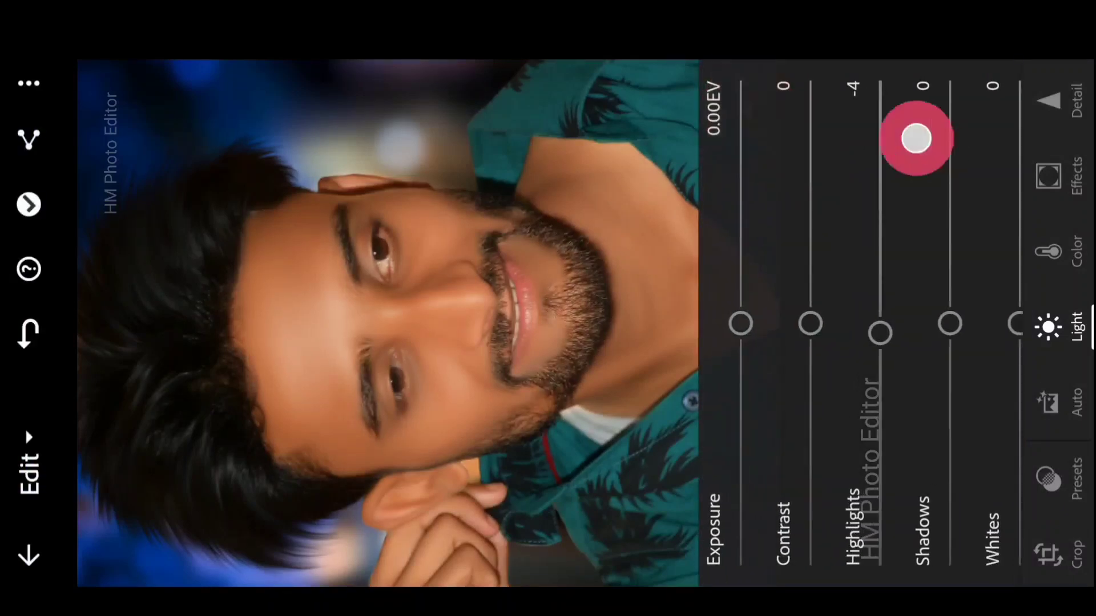
left_click_drag(916, 138, 851, 103)
left_click_drag(890, 192, 888, 134)
left_click_drag(954, 176, 956, 215)
left_click_drag(824, 183, 832, 90)
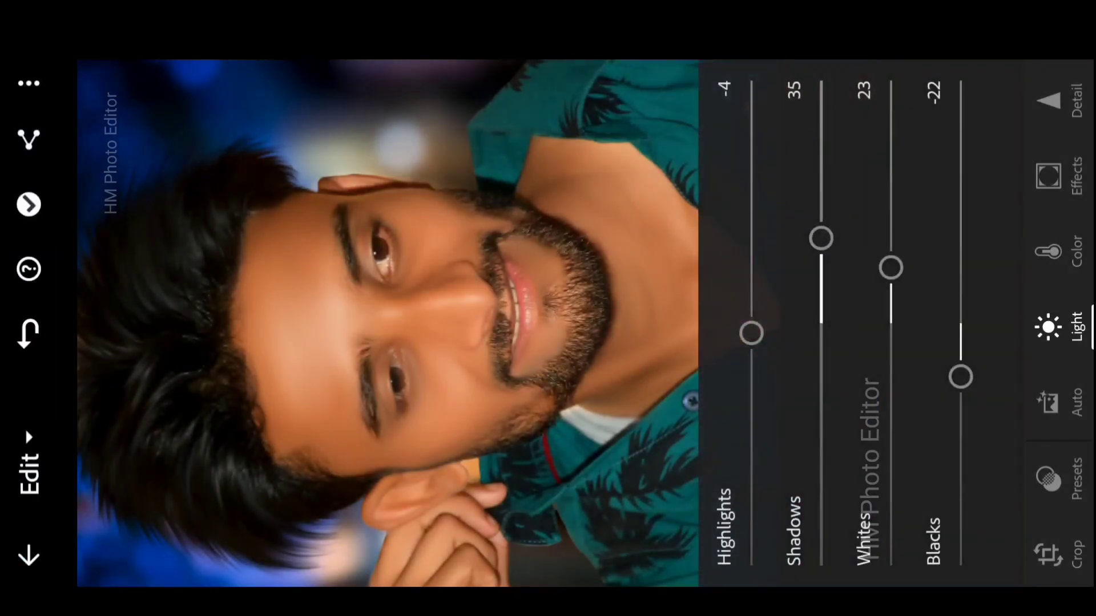
- Cool the white balance to Temp -3 with Tint 5
left_click(1060, 242)
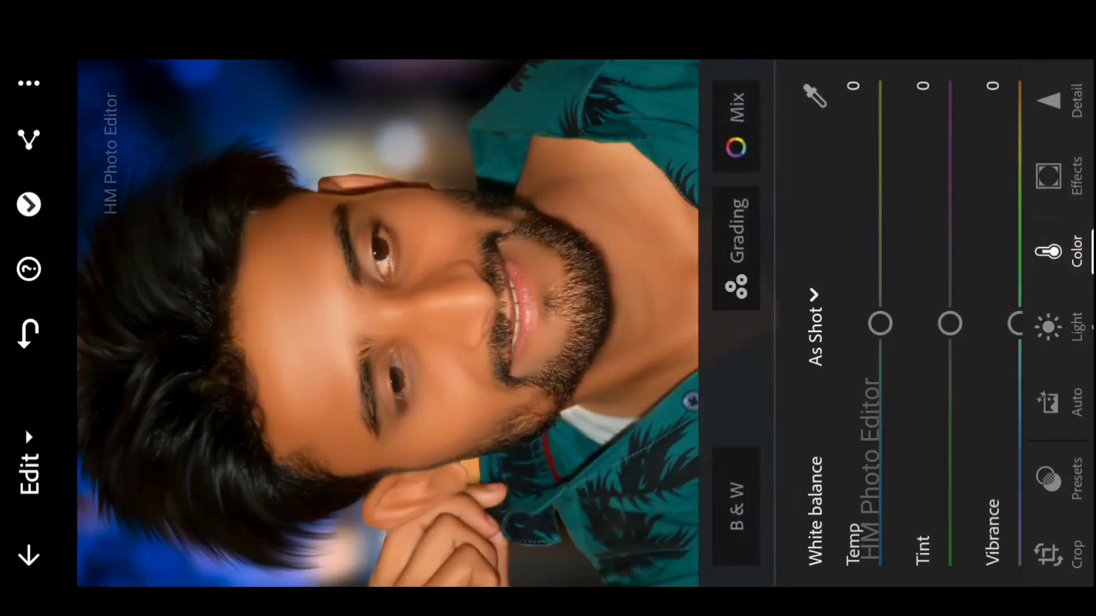
mouse_move(880, 137)
left_mouse_down()
mouse_move(880, 147)
mouse_move(875, 129)
left_mouse_up()
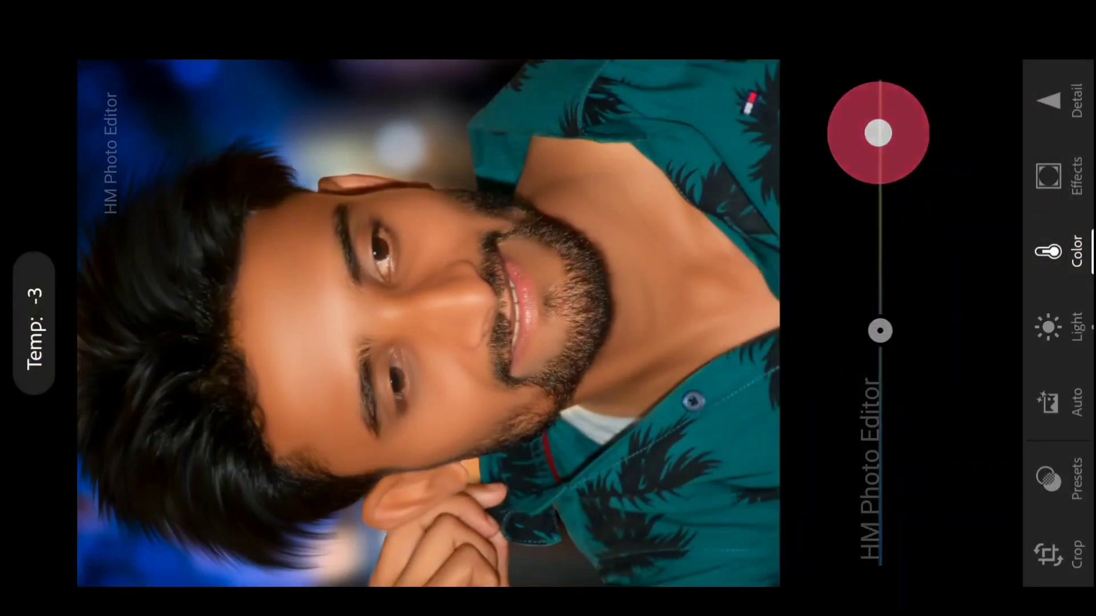
mouse_move(944, 137)
left_mouse_down()
mouse_move(948, 170)
mouse_move(944, 122)
left_mouse_up()
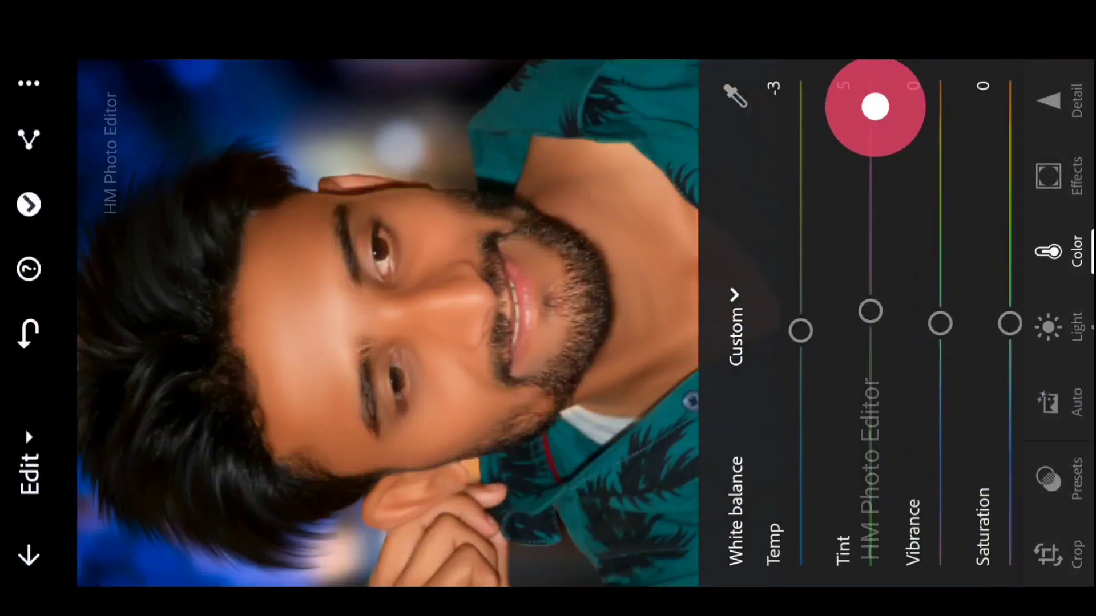
left_click_drag(873, 105, 991, 122)
- In the colour mix, raise red saturation to 35 and darken the reds
left_click(735, 114)
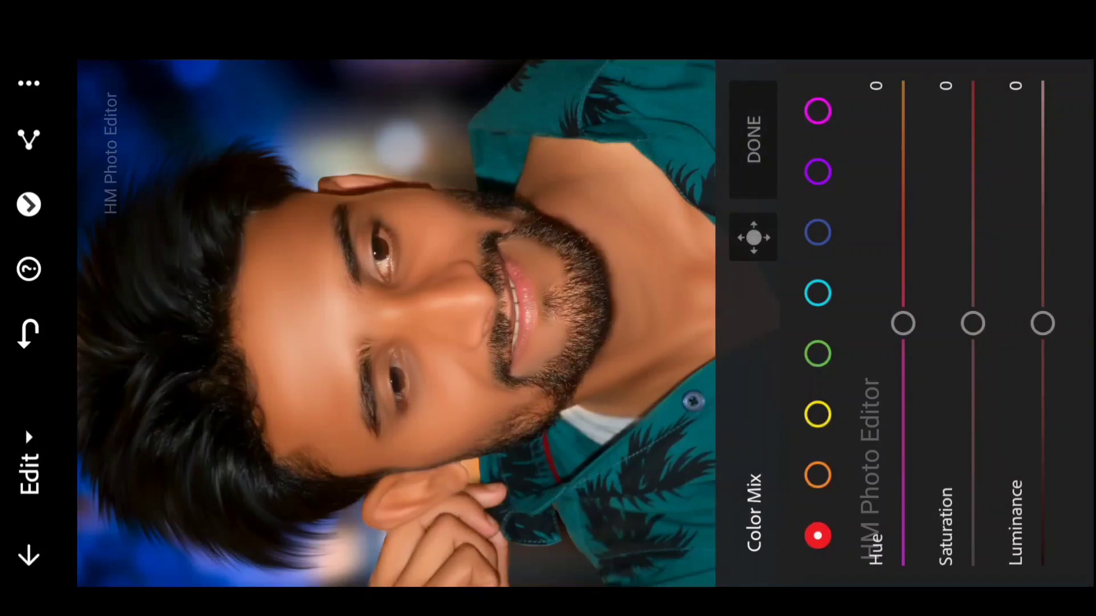
left_click_drag(972, 219, 970, 128)
left_click_drag(1040, 331, 1033, 215)
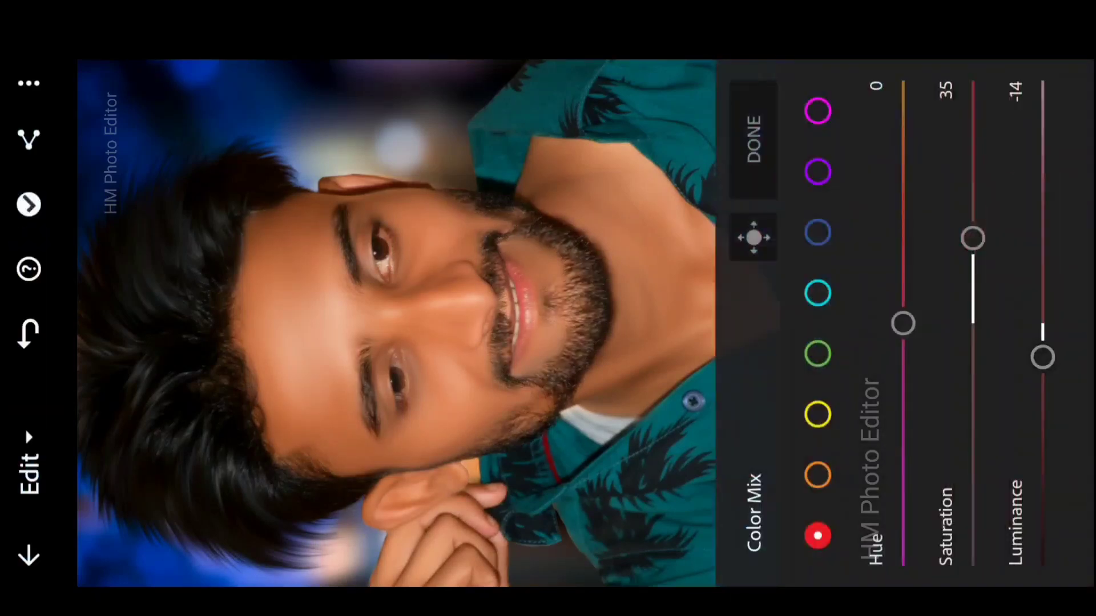
- Desaturate the oranges, brighten them to luminance 26 and shift their hue to 12
left_click(816, 479)
left_click_drag(969, 162, 972, 229)
left_click_drag(1039, 225, 1048, 180)
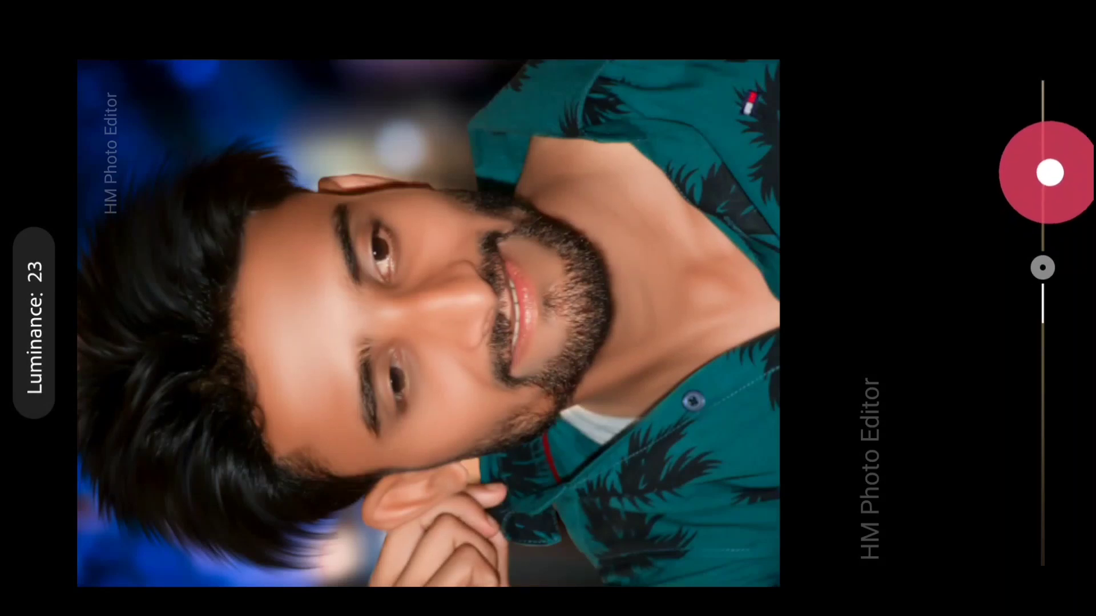
left_click_drag(1052, 165, 1052, 165)
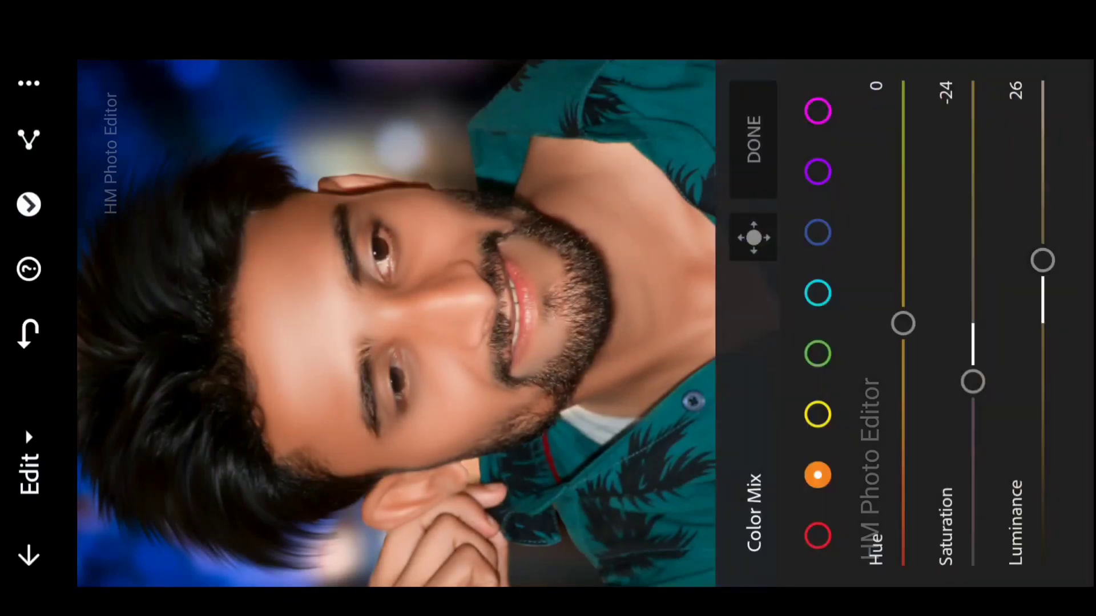
left_click_drag(901, 199, 901, 184)
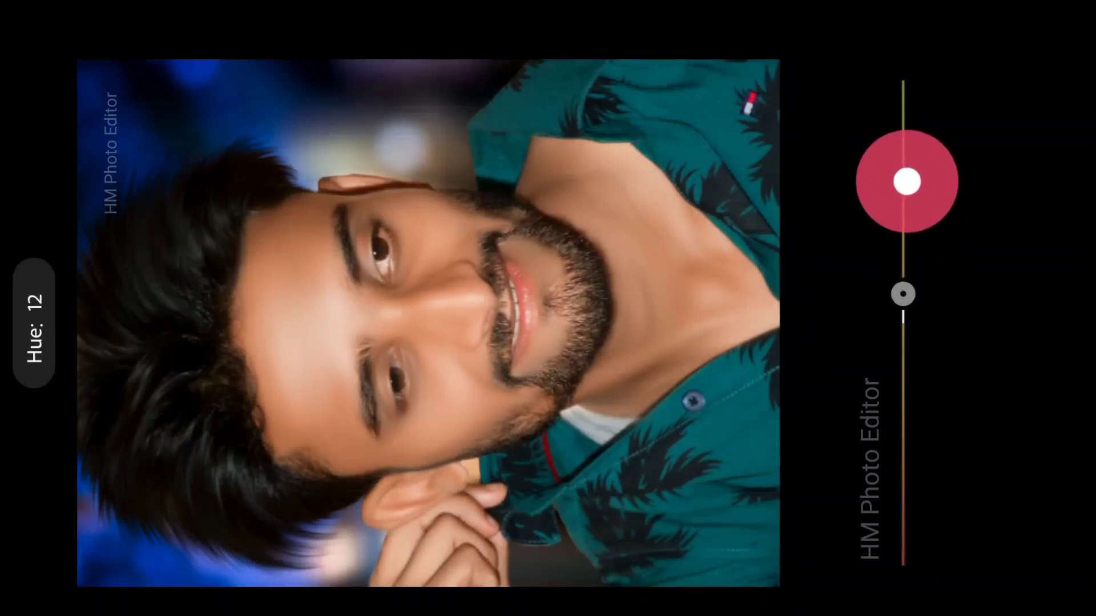
mouse_move(907, 181)
left_mouse_down()
mouse_move(910, 238)
mouse_move(907, 173)
left_mouse_up()
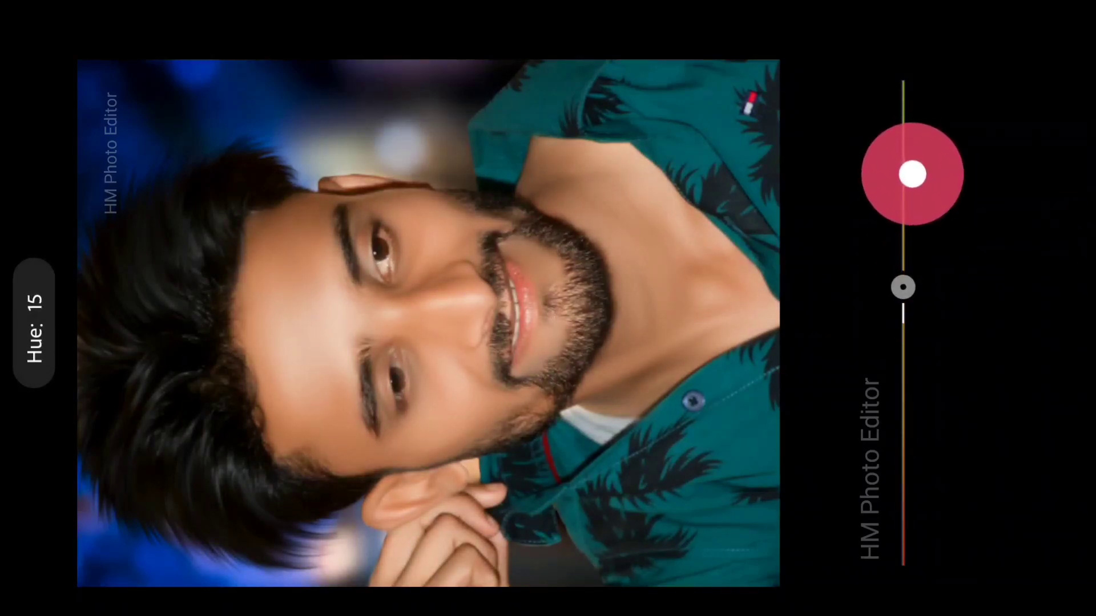
left_click_drag(913, 182, 913, 183)
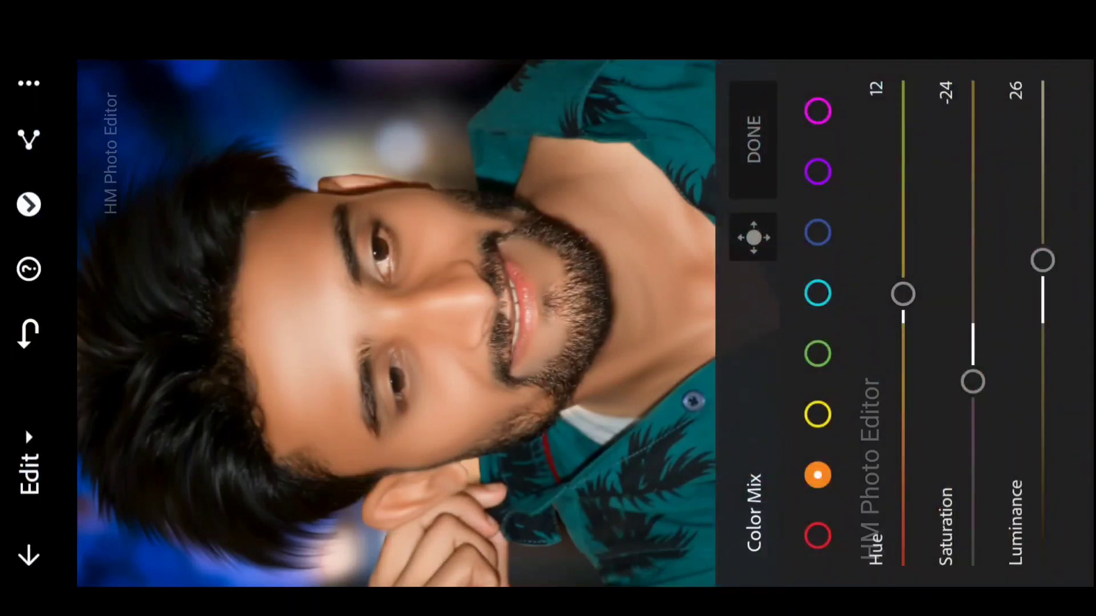
- Shift the blue hue, boost blue saturation and darken the blues
left_click(817, 232)
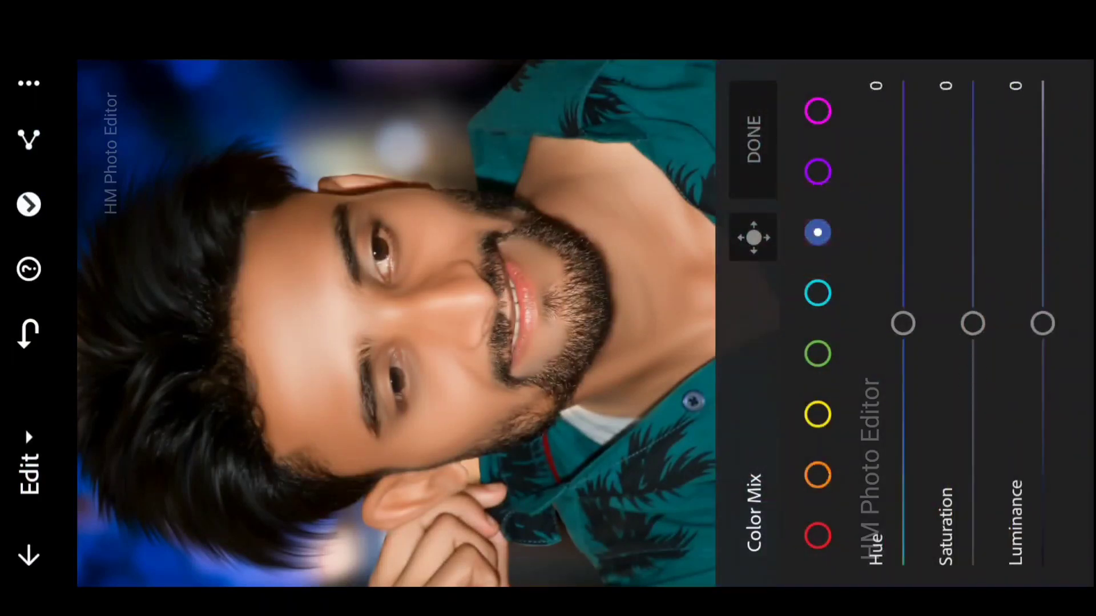
left_click_drag(904, 125, 908, 178)
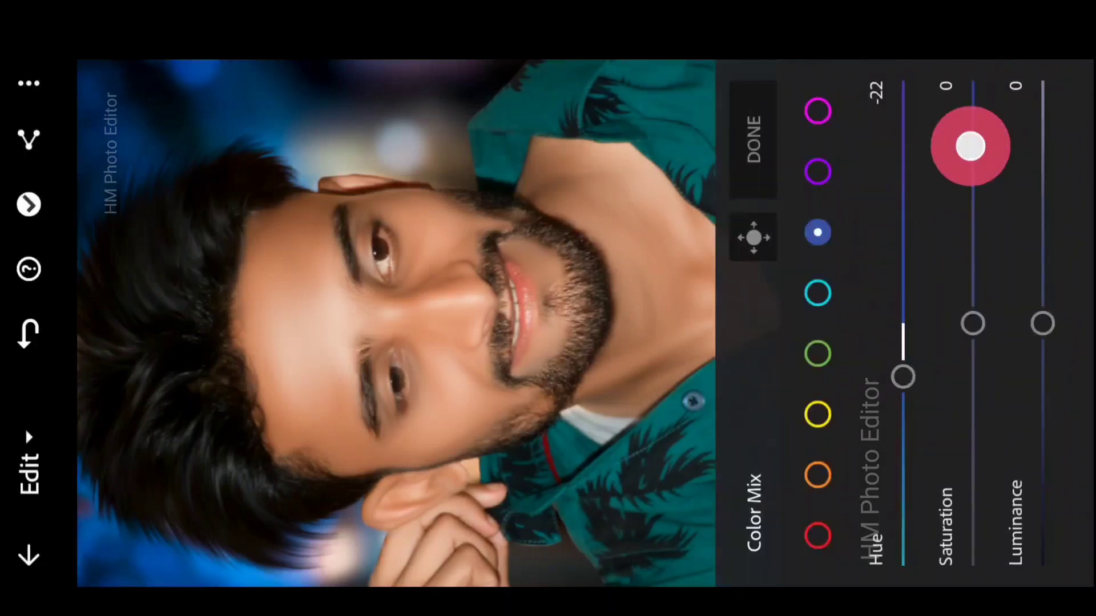
mouse_move(969, 146)
left_mouse_down()
mouse_move(964, 207)
mouse_move(972, 82)
left_mouse_up()
left_click_drag(961, 191, 968, 125)
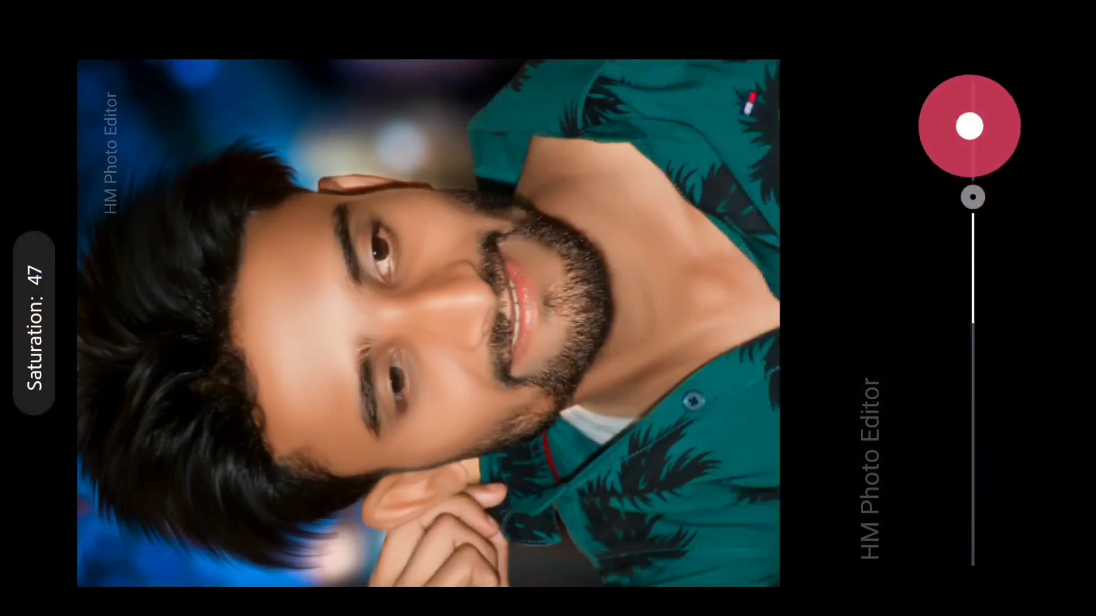
left_click_drag(1041, 161, 1030, 246)
- Increase cyan saturation, darken the cyans and shift their hue
left_click(827, 288)
left_click_drag(976, 188, 978, 154)
left_click_drag(1036, 200, 1033, 231)
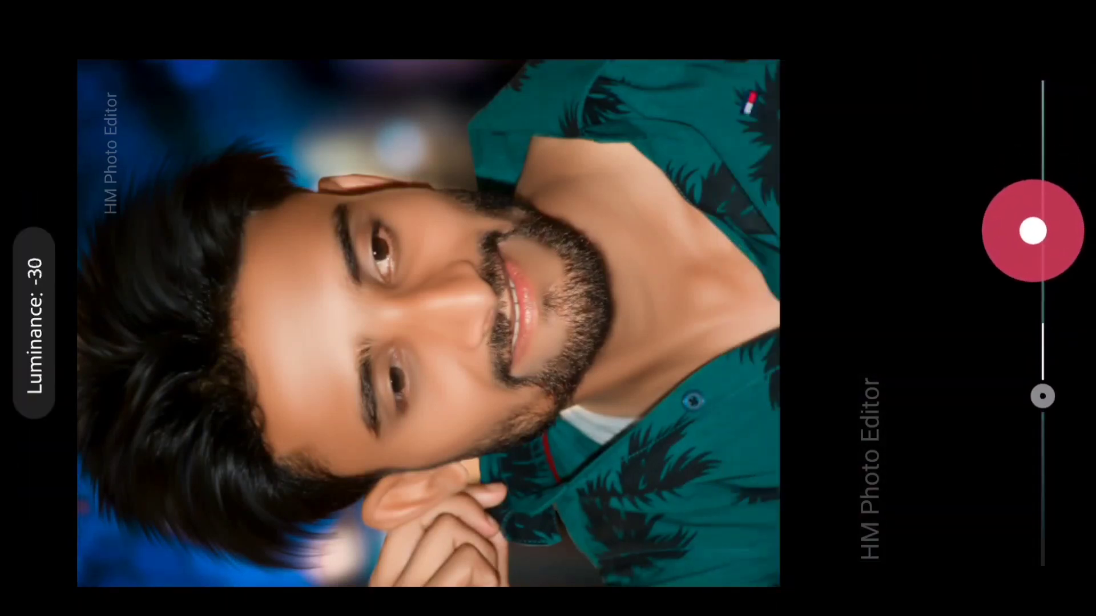
left_click_drag(905, 228, 909, 235)
- Add clarity to the portrait in the Effects settings
left_click(753, 140)
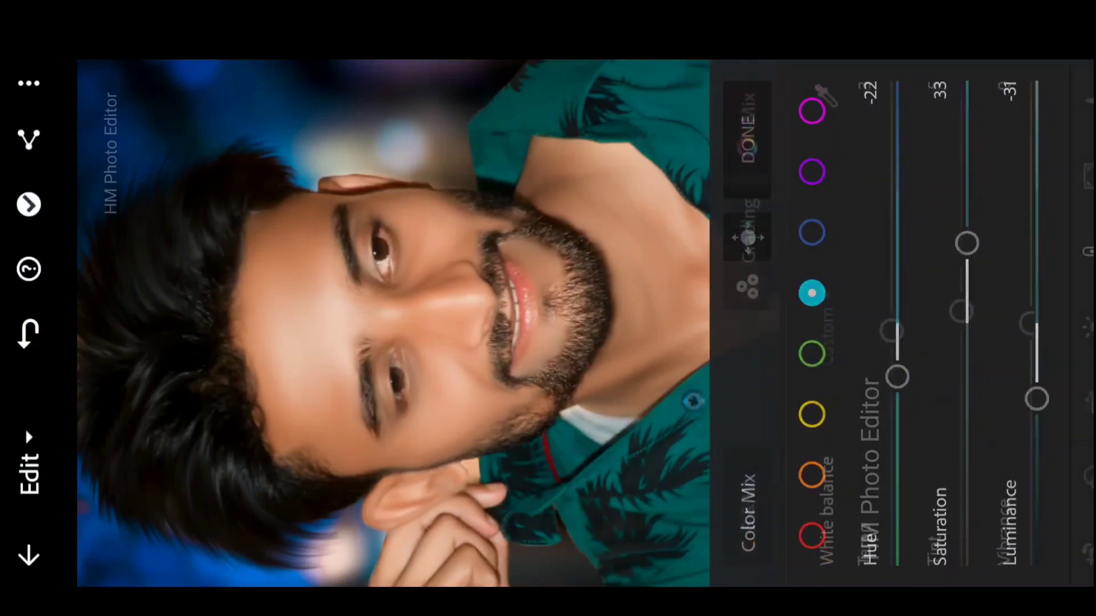
left_click(1056, 177)
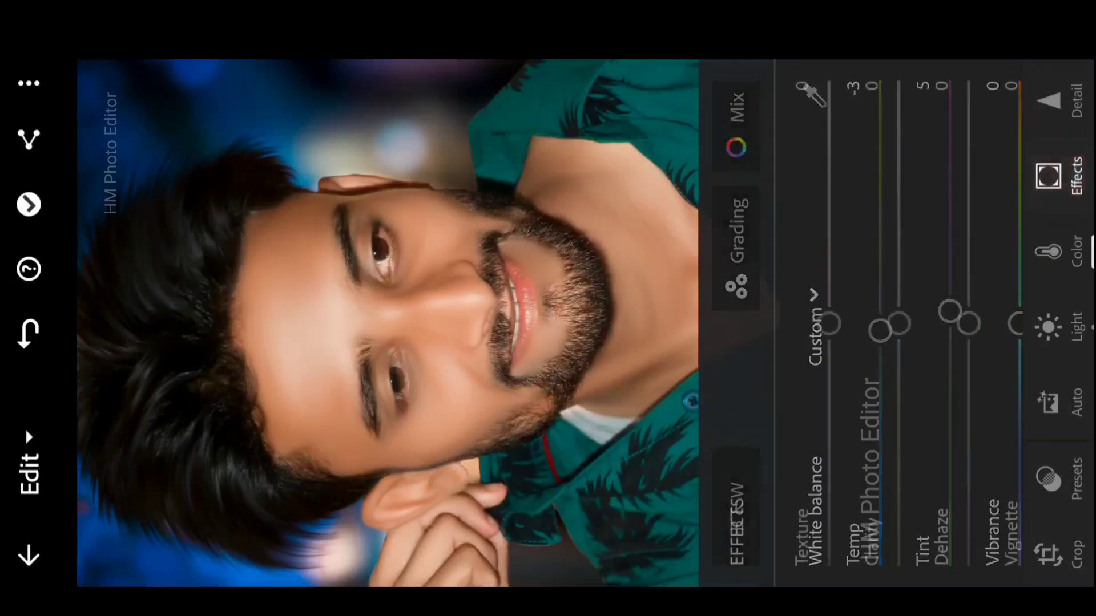
left_click_drag(900, 171, 903, 142)
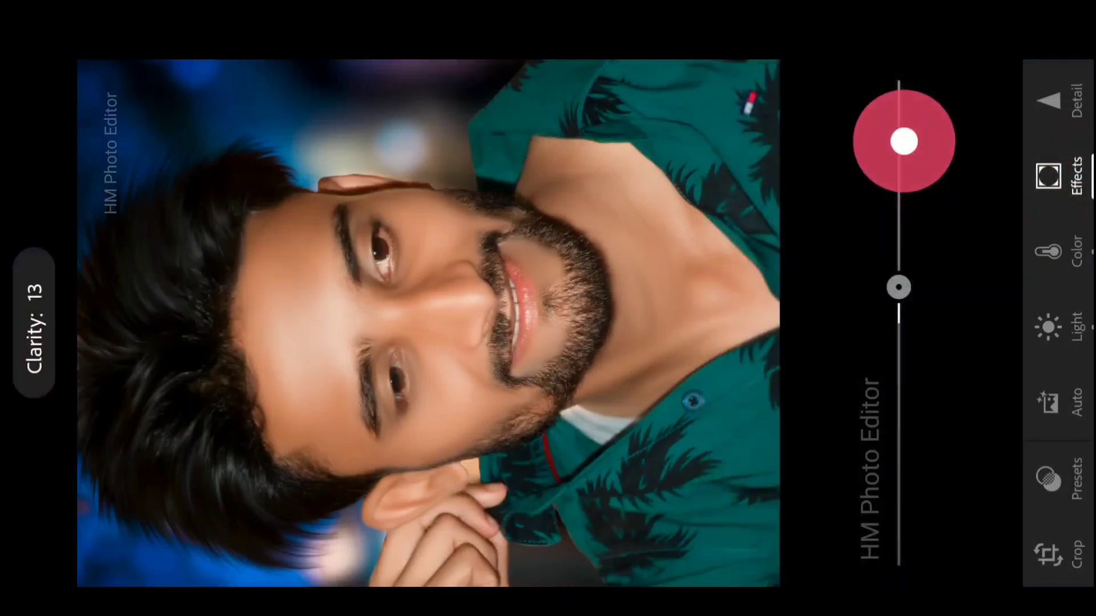
left_click_drag(953, 115, 846, 98)
- Add a dark vignette: amount -23, midpoint 38, feather 63
left_click_drag(939, 183, 937, 230)
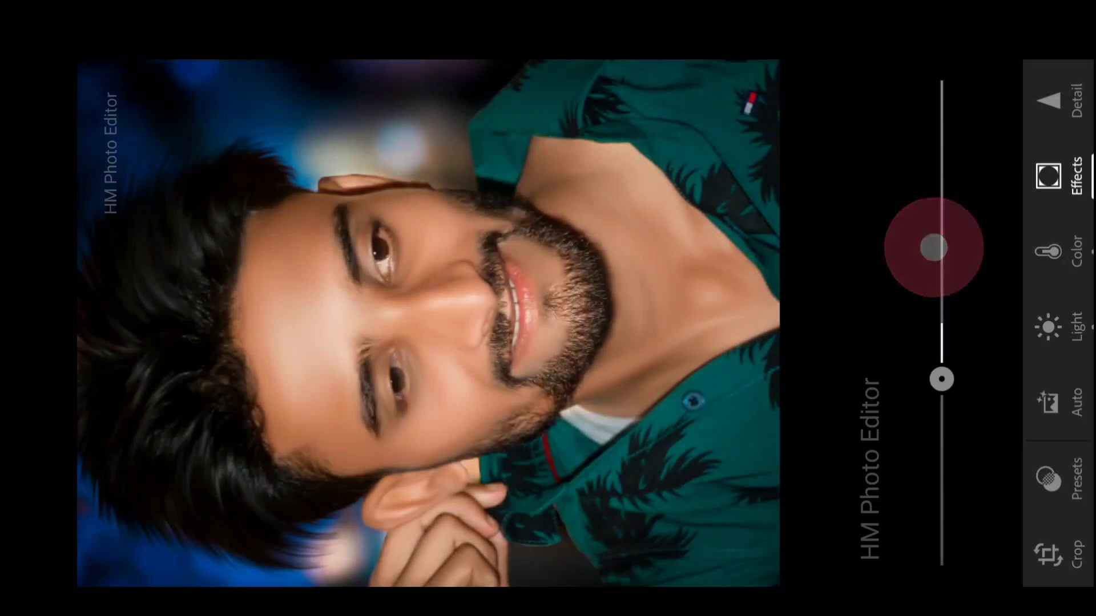
left_click_drag(917, 90, 848, 90)
mouse_move(947, 143)
left_mouse_down()
mouse_move(933, 142)
mouse_move(930, 183)
left_mouse_up()
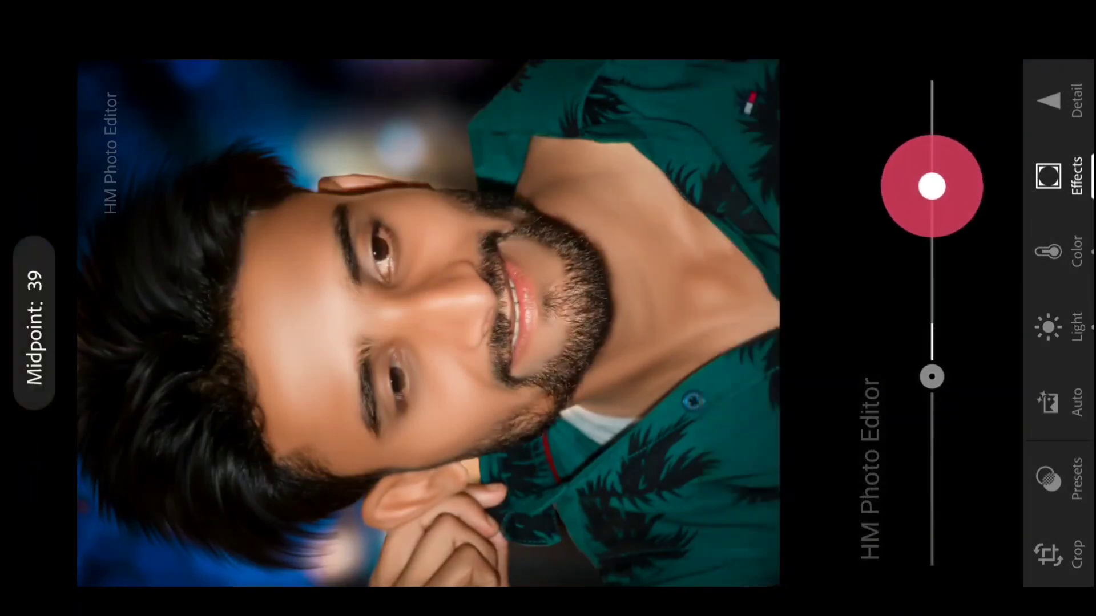
left_click_drag(933, 103, 868, 103)
left_click_drag(932, 183, 936, 113)
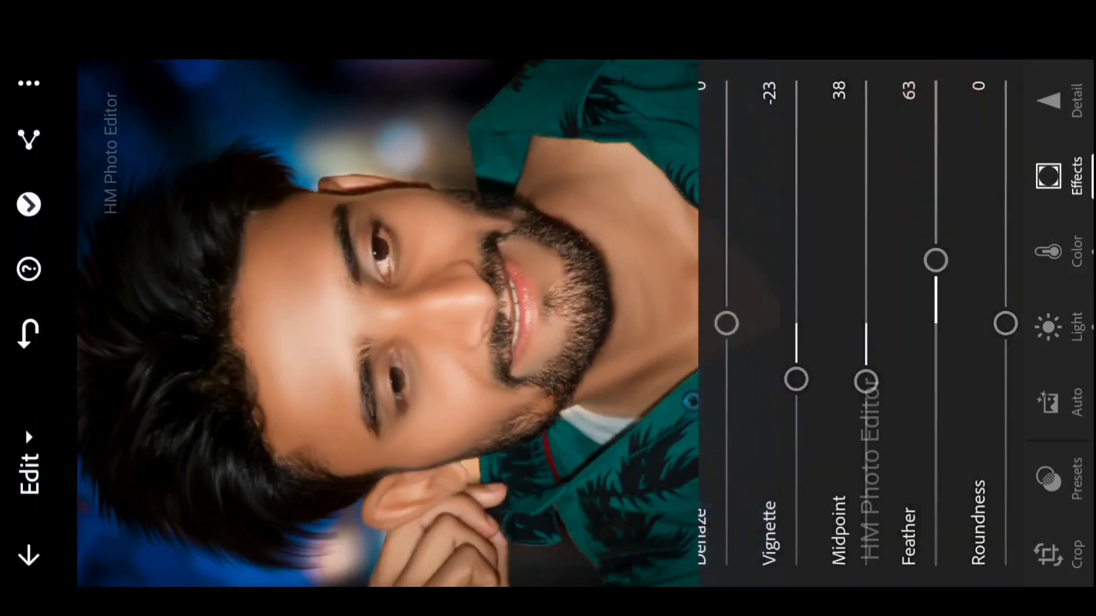
left_click_drag(1048, 269, 1052, 376)
- Add sharpening, Noise Reduction 25 and Color Noise Reduction 31, with Smoothness 76 and Detail 64
left_click(1049, 217)
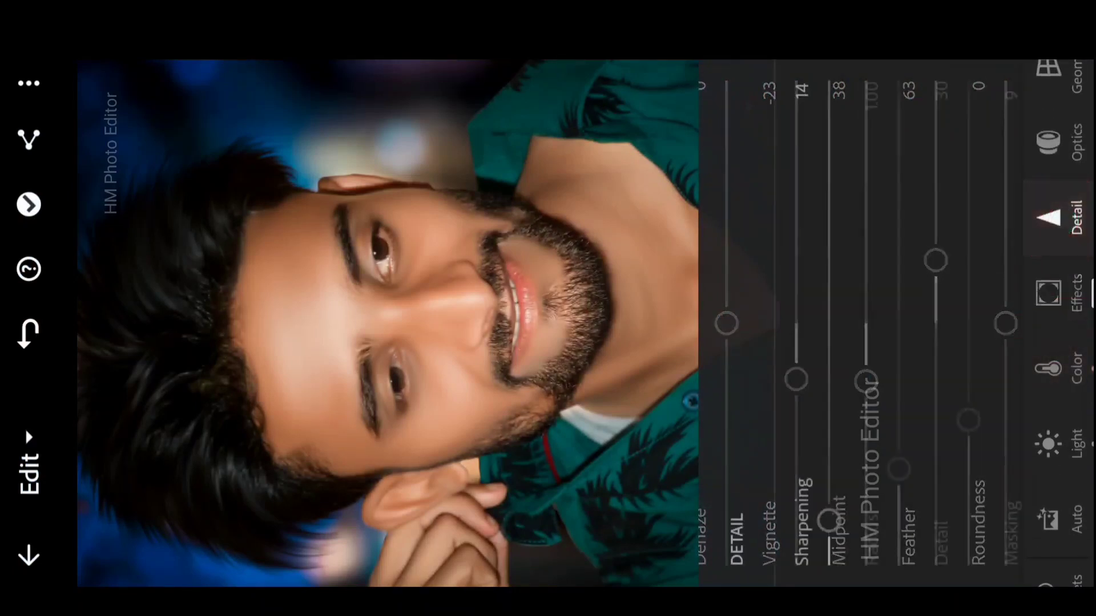
mouse_move(831, 143)
left_mouse_down()
mouse_move(835, 106)
mouse_move(775, 103)
left_mouse_up()
mouse_move(936, 240)
left_mouse_down()
mouse_move(921, 103)
mouse_move(772, 120)
left_mouse_up()
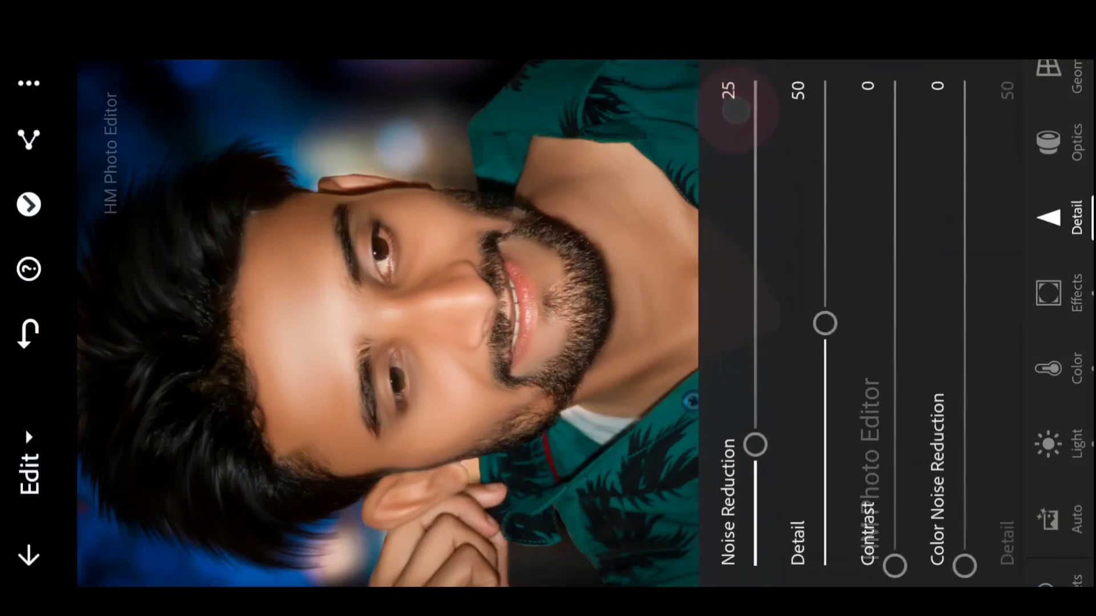
left_click_drag(959, 234, 951, 97)
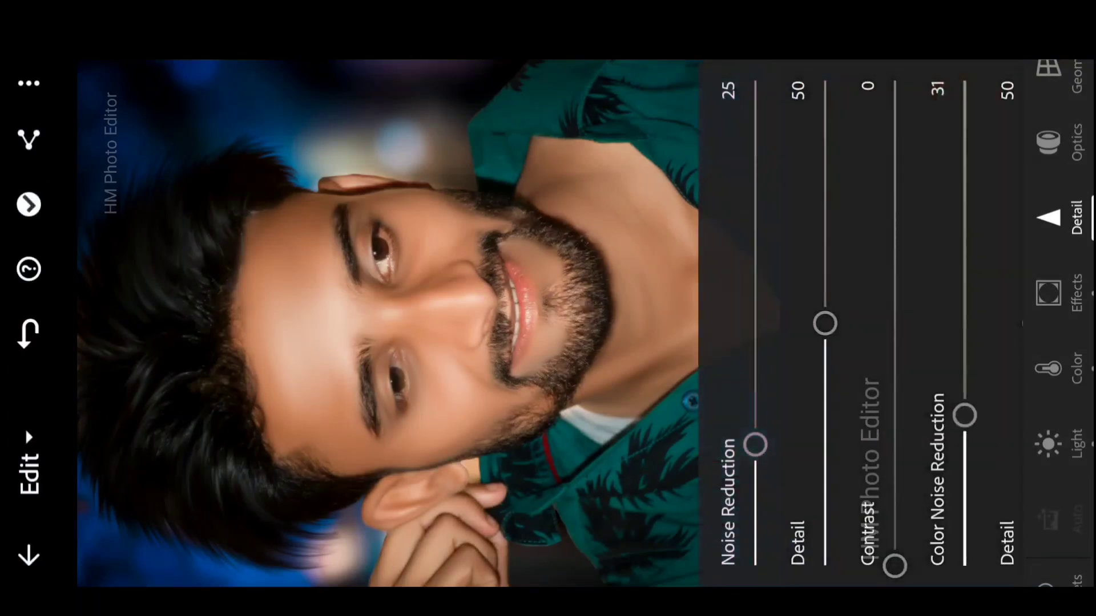
mouse_move(807, 166)
left_mouse_down()
mouse_move(768, 159)
mouse_move(721, 122)
left_mouse_up()
left_click_drag(963, 222, 966, 98)
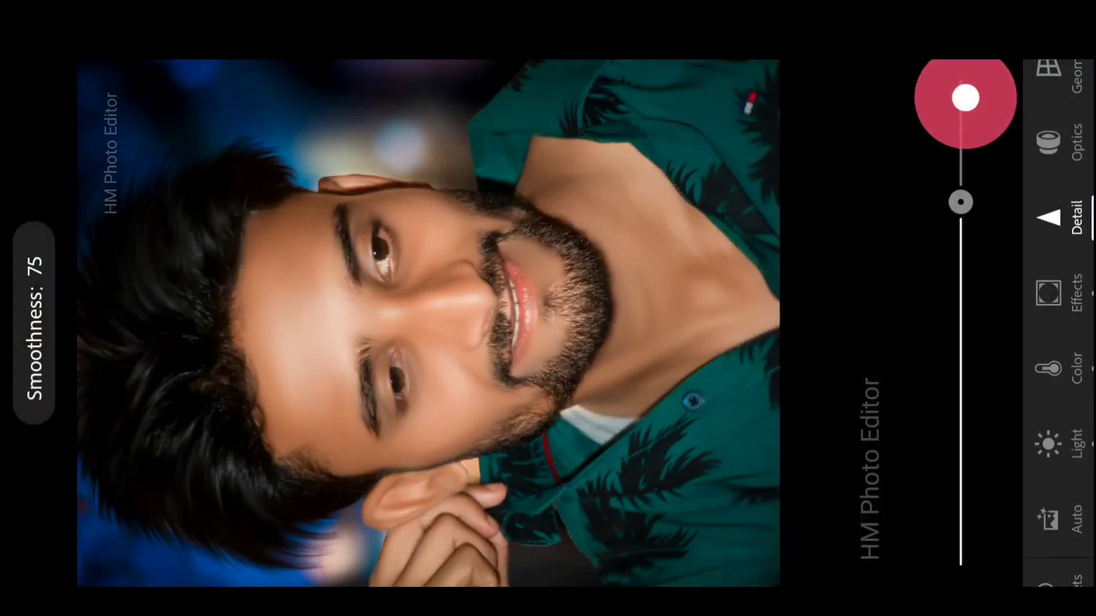
left_click_drag(888, 205, 893, 125)
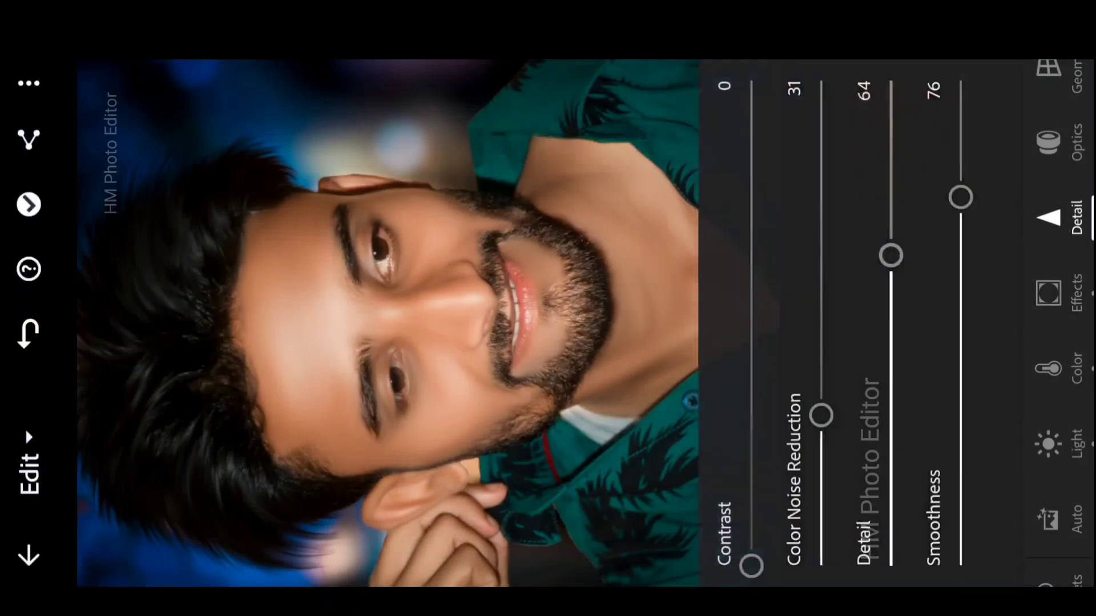
- Hide the Detail panel and hold the photo to show the unedited original
left_click(1056, 217)
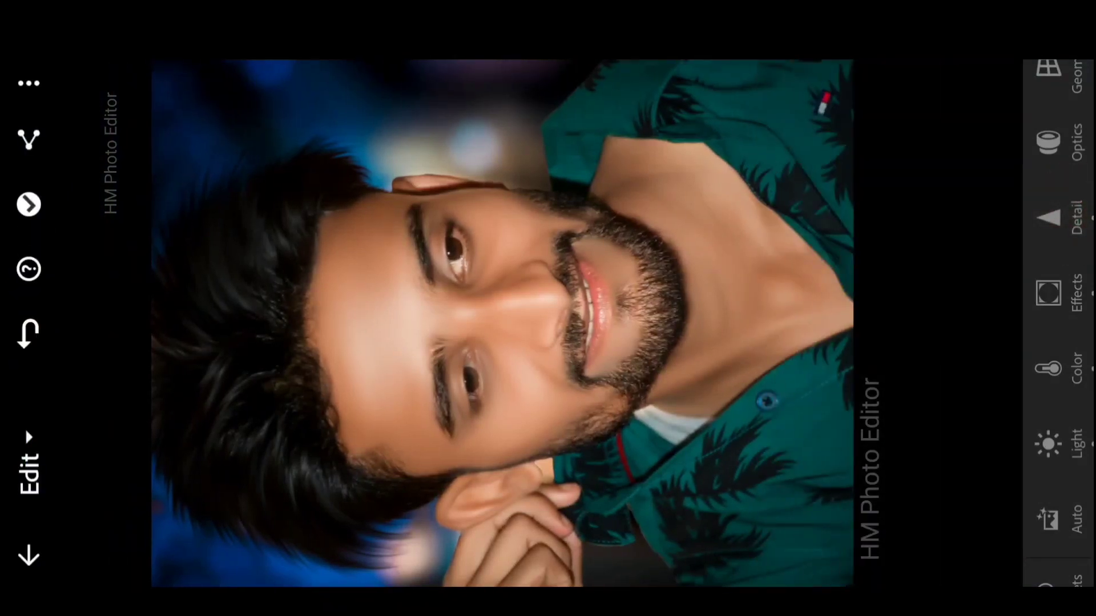
left_click(834, 160)
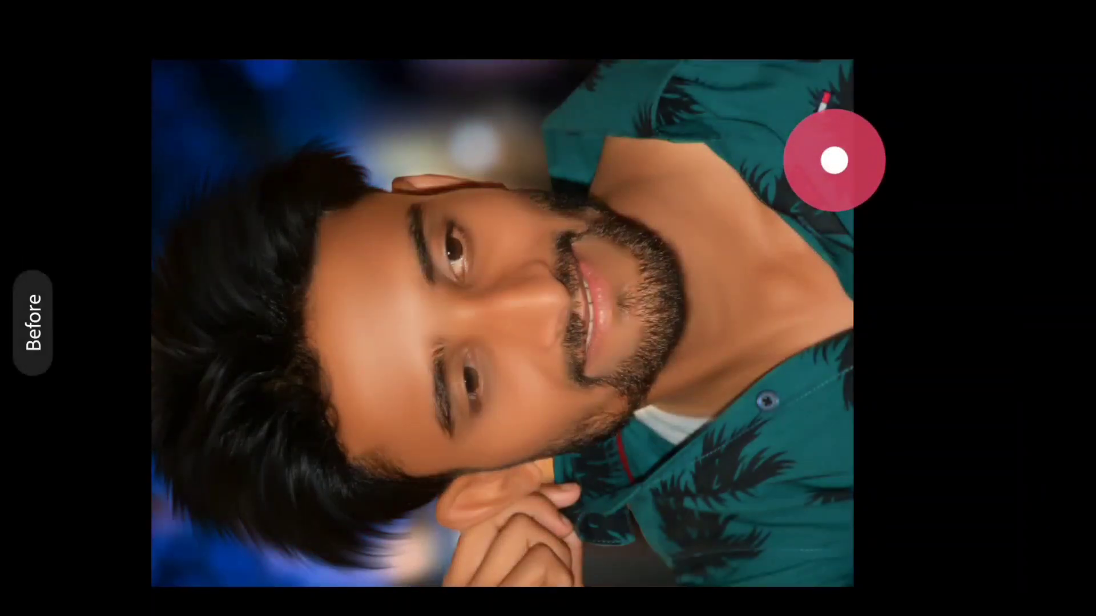